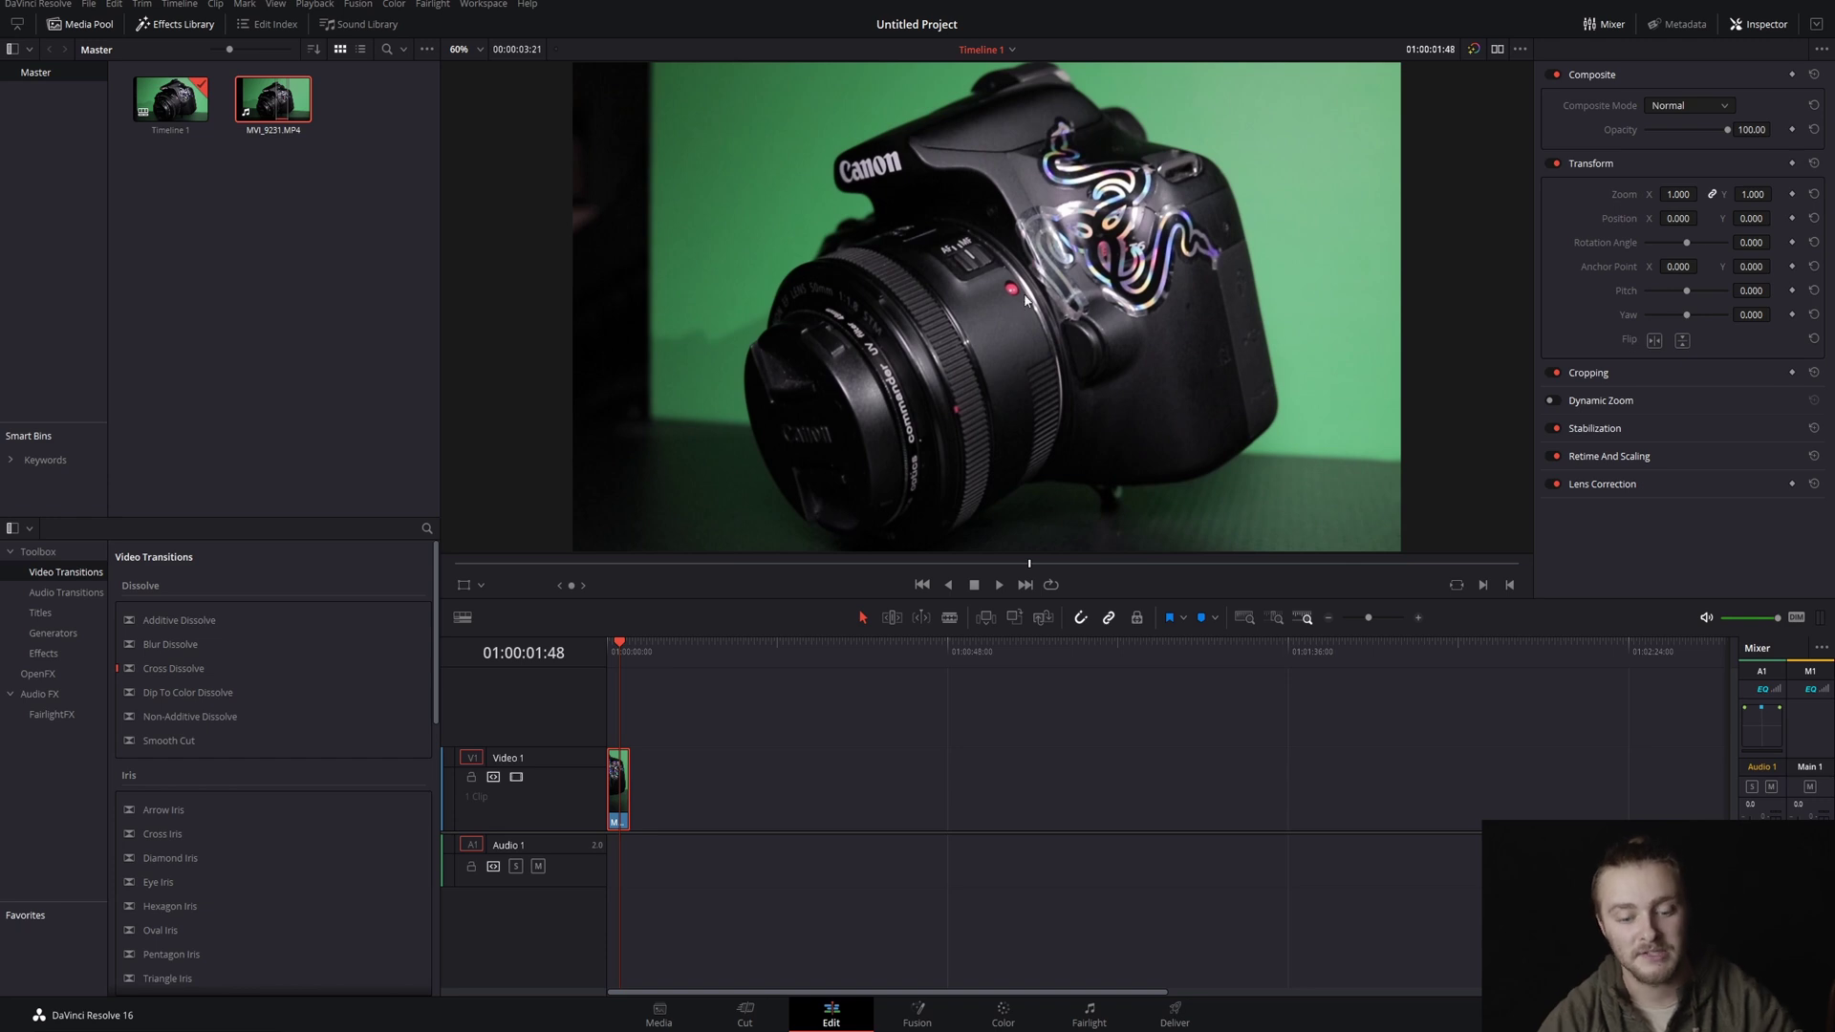
# On the Color page, show the HSL qualifier and select the plain picker eyedropper.
pyautogui.click(1003, 1016)
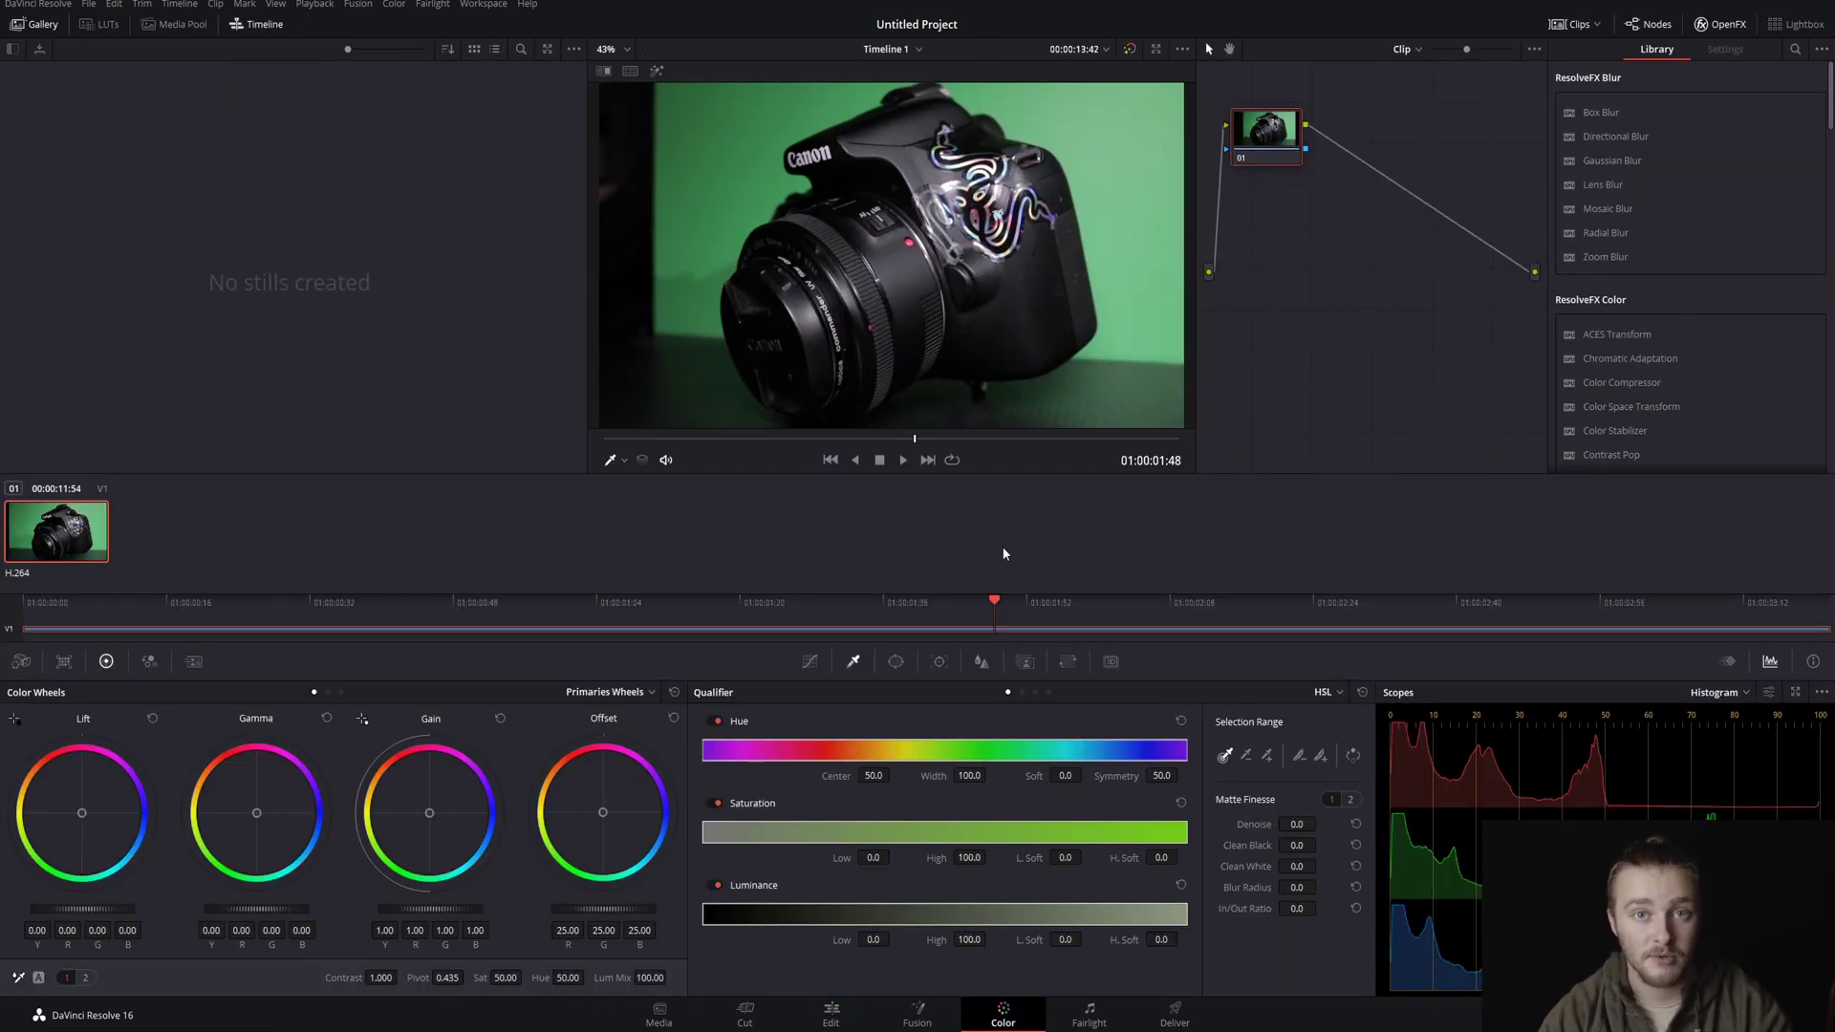
pyautogui.click(811, 662)
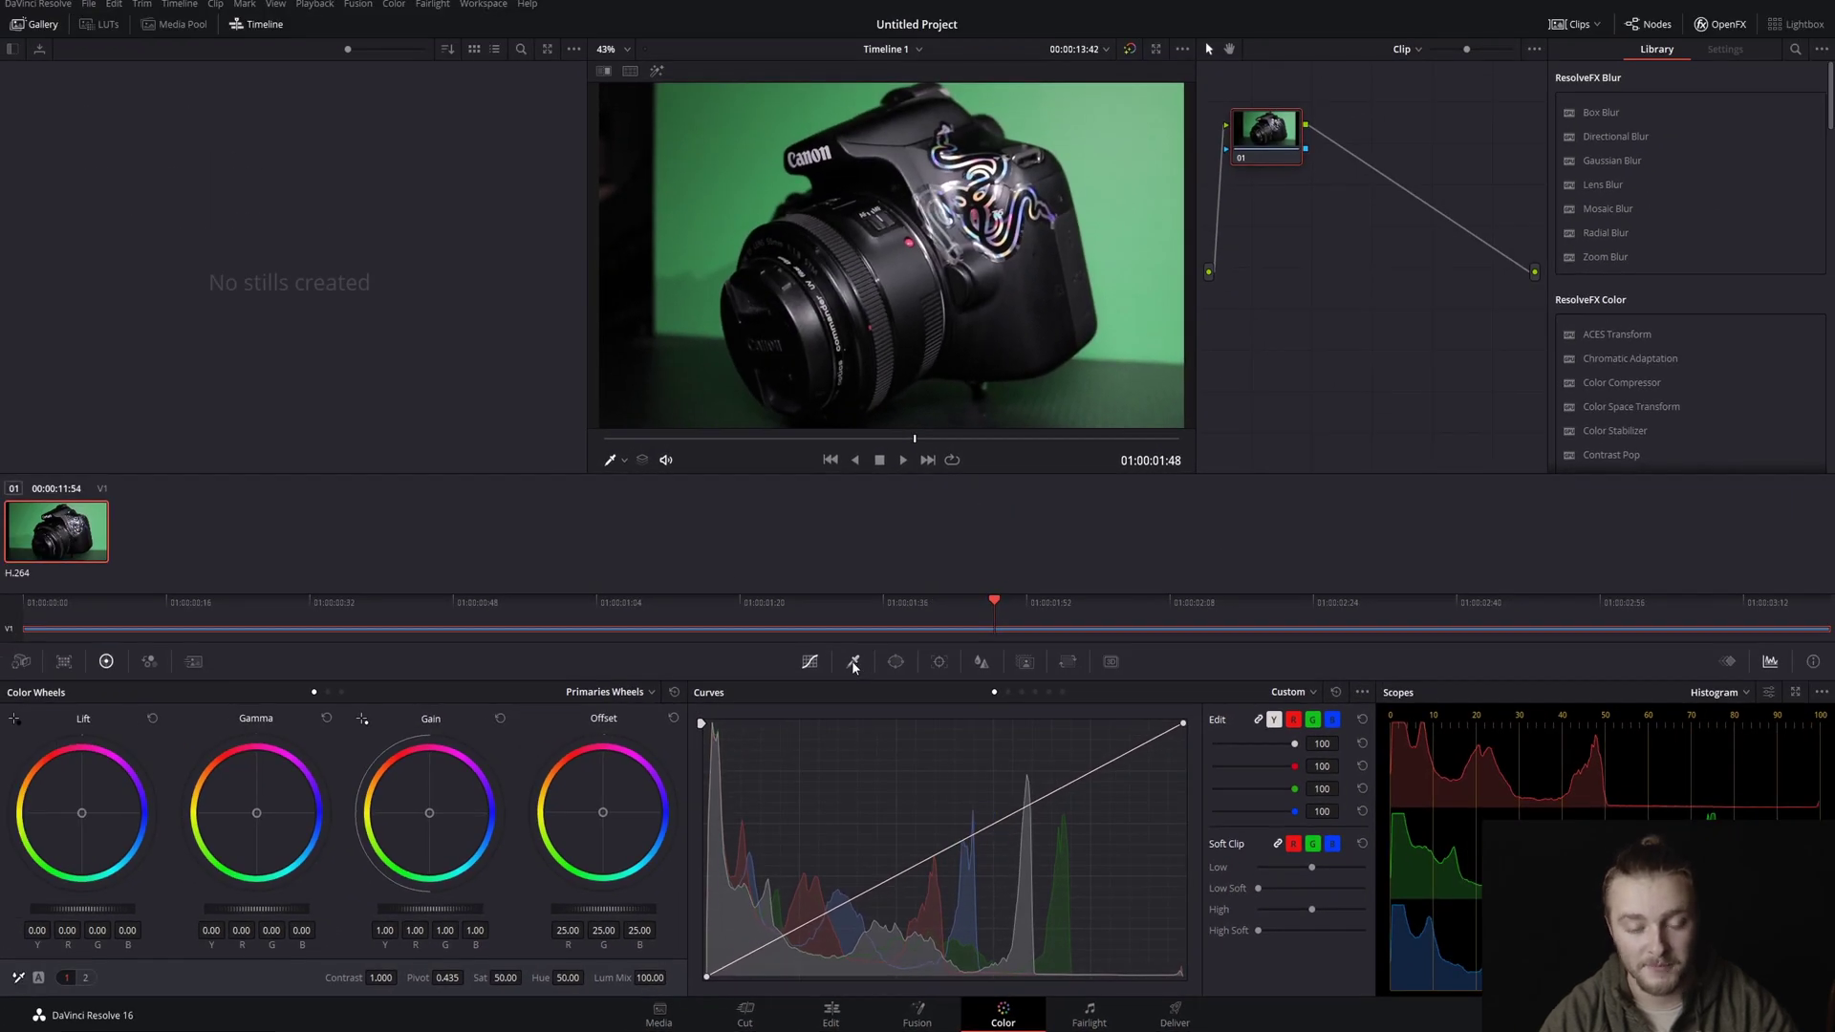
pyautogui.click(855, 665)
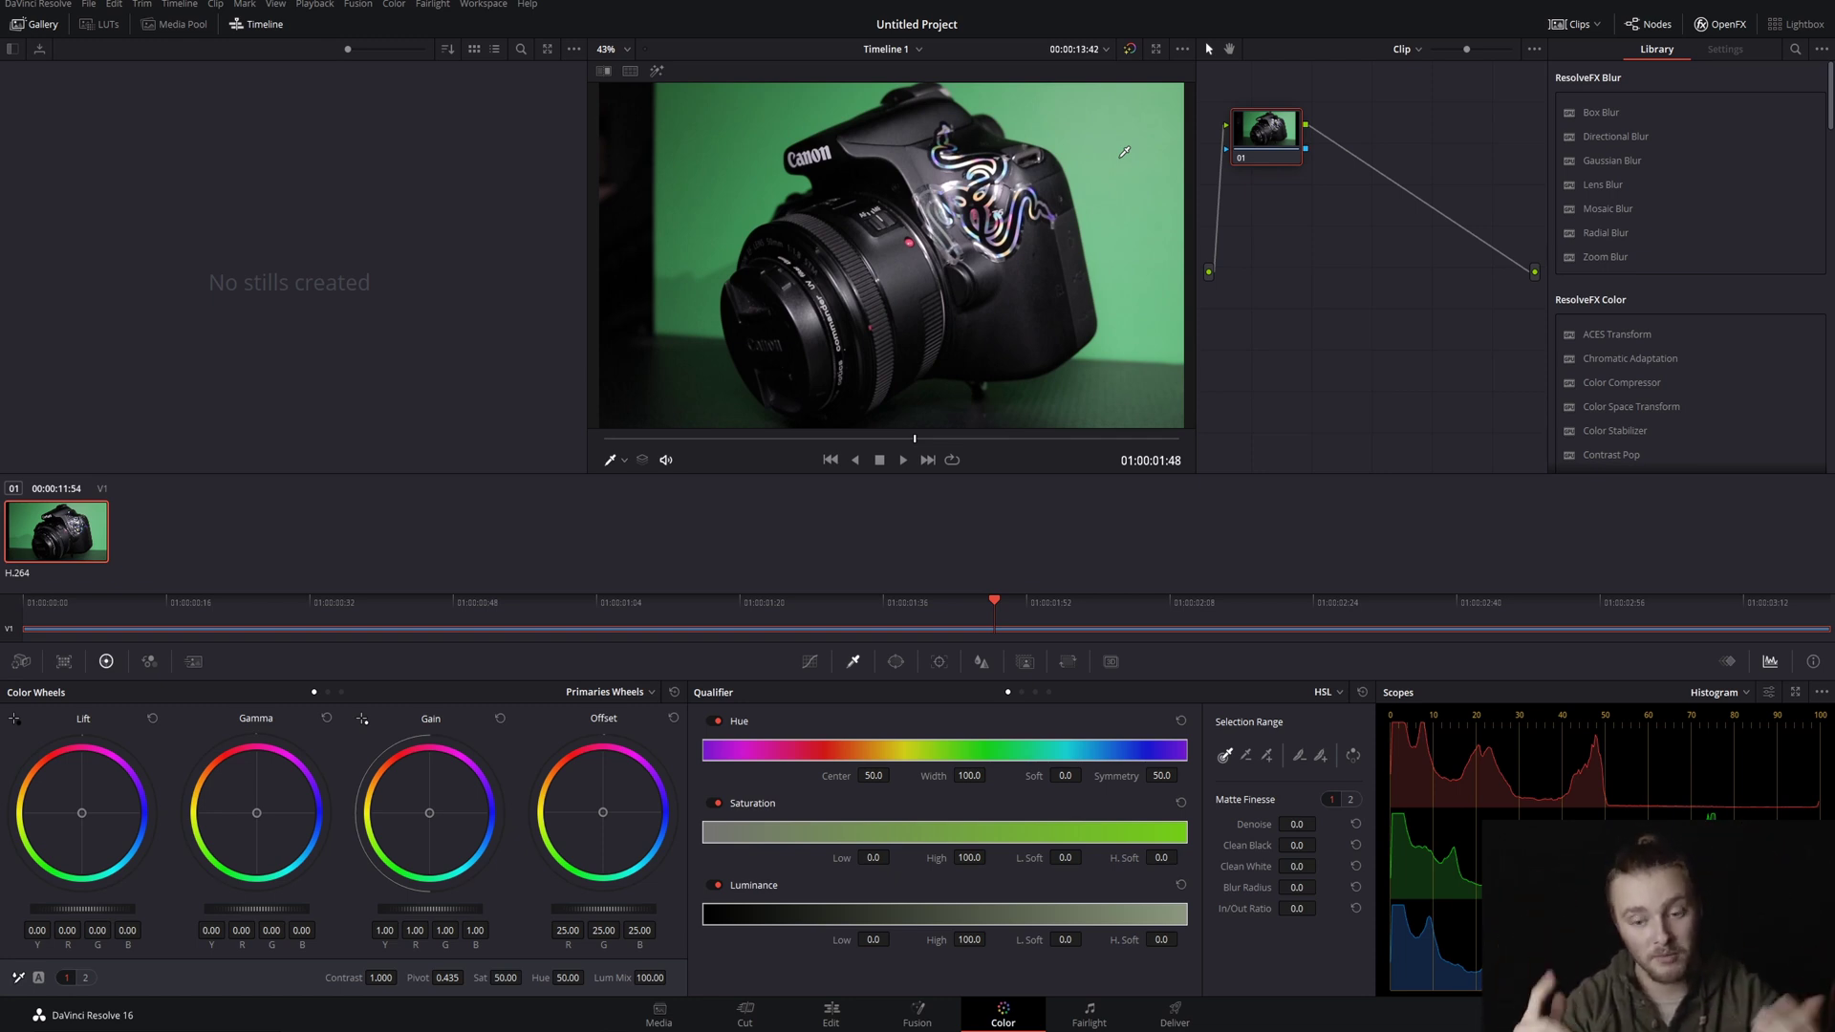
pyautogui.click(1266, 756)
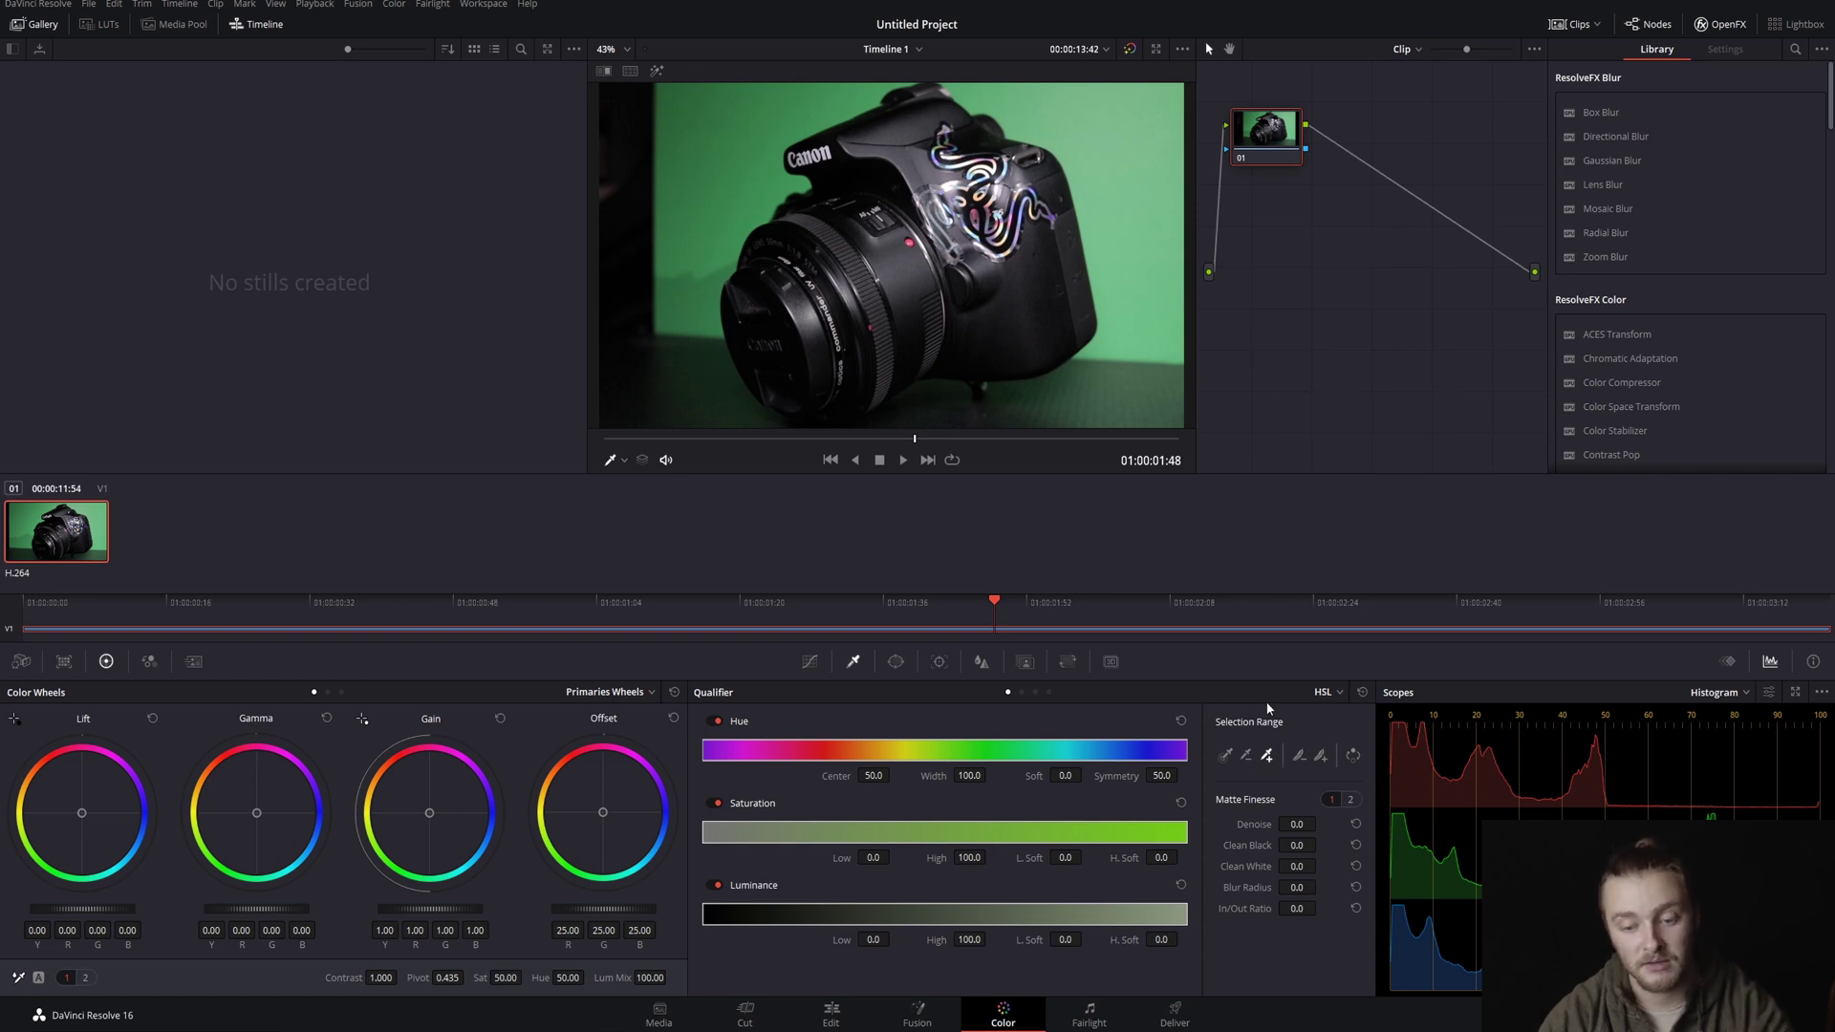
pyautogui.click(1248, 756)
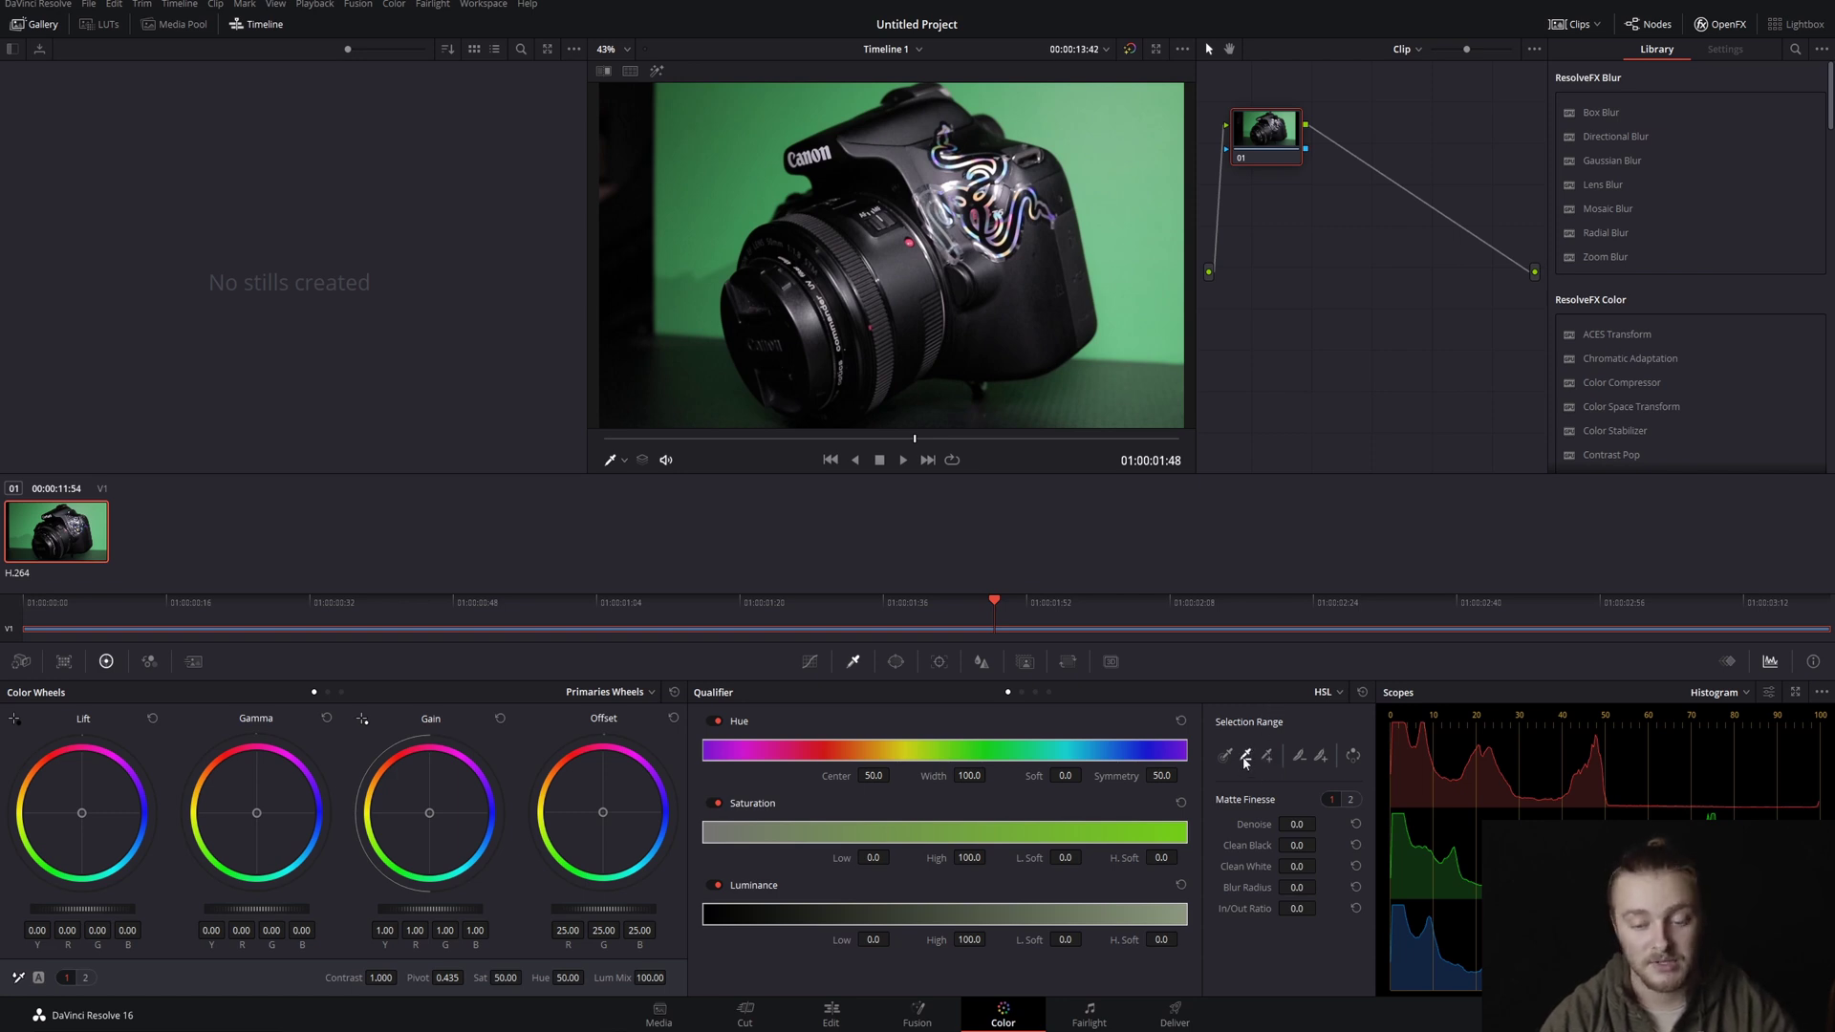
pyautogui.click(1225, 756)
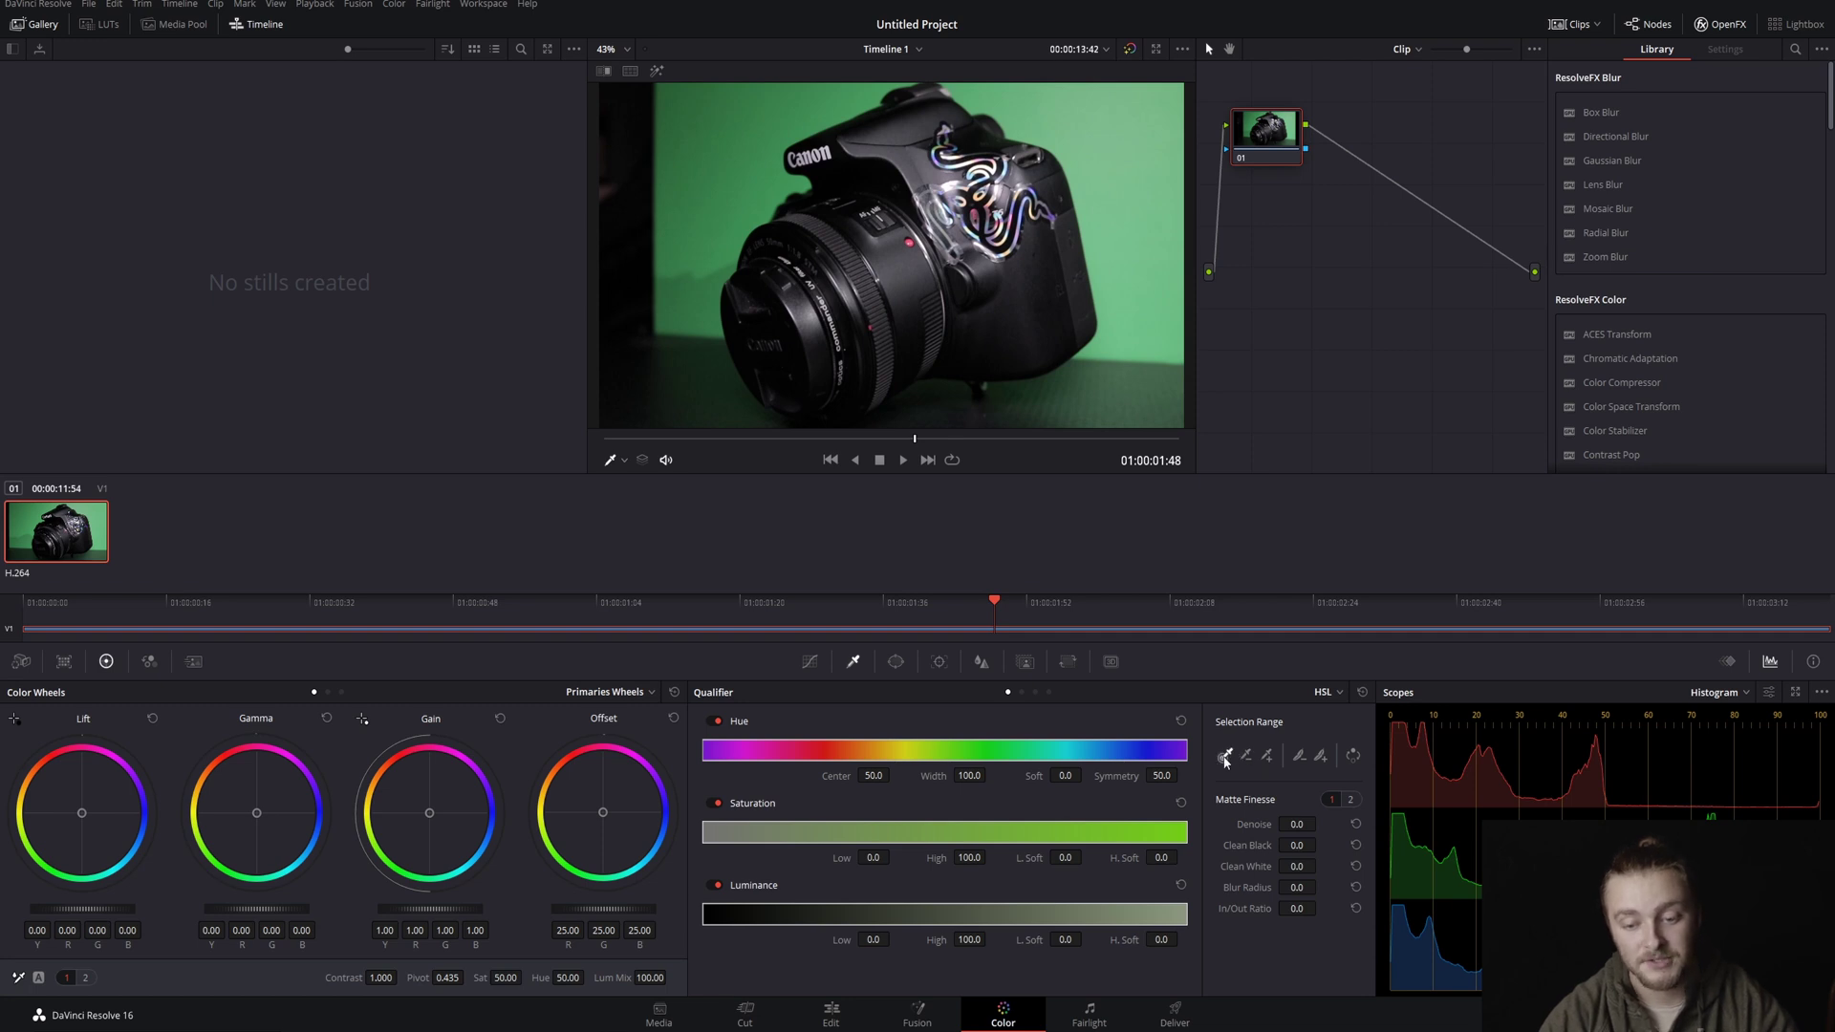
# Sample the green background and set the hue centre to 68.9 and width to 19.3.
pyautogui.click(875, 88)
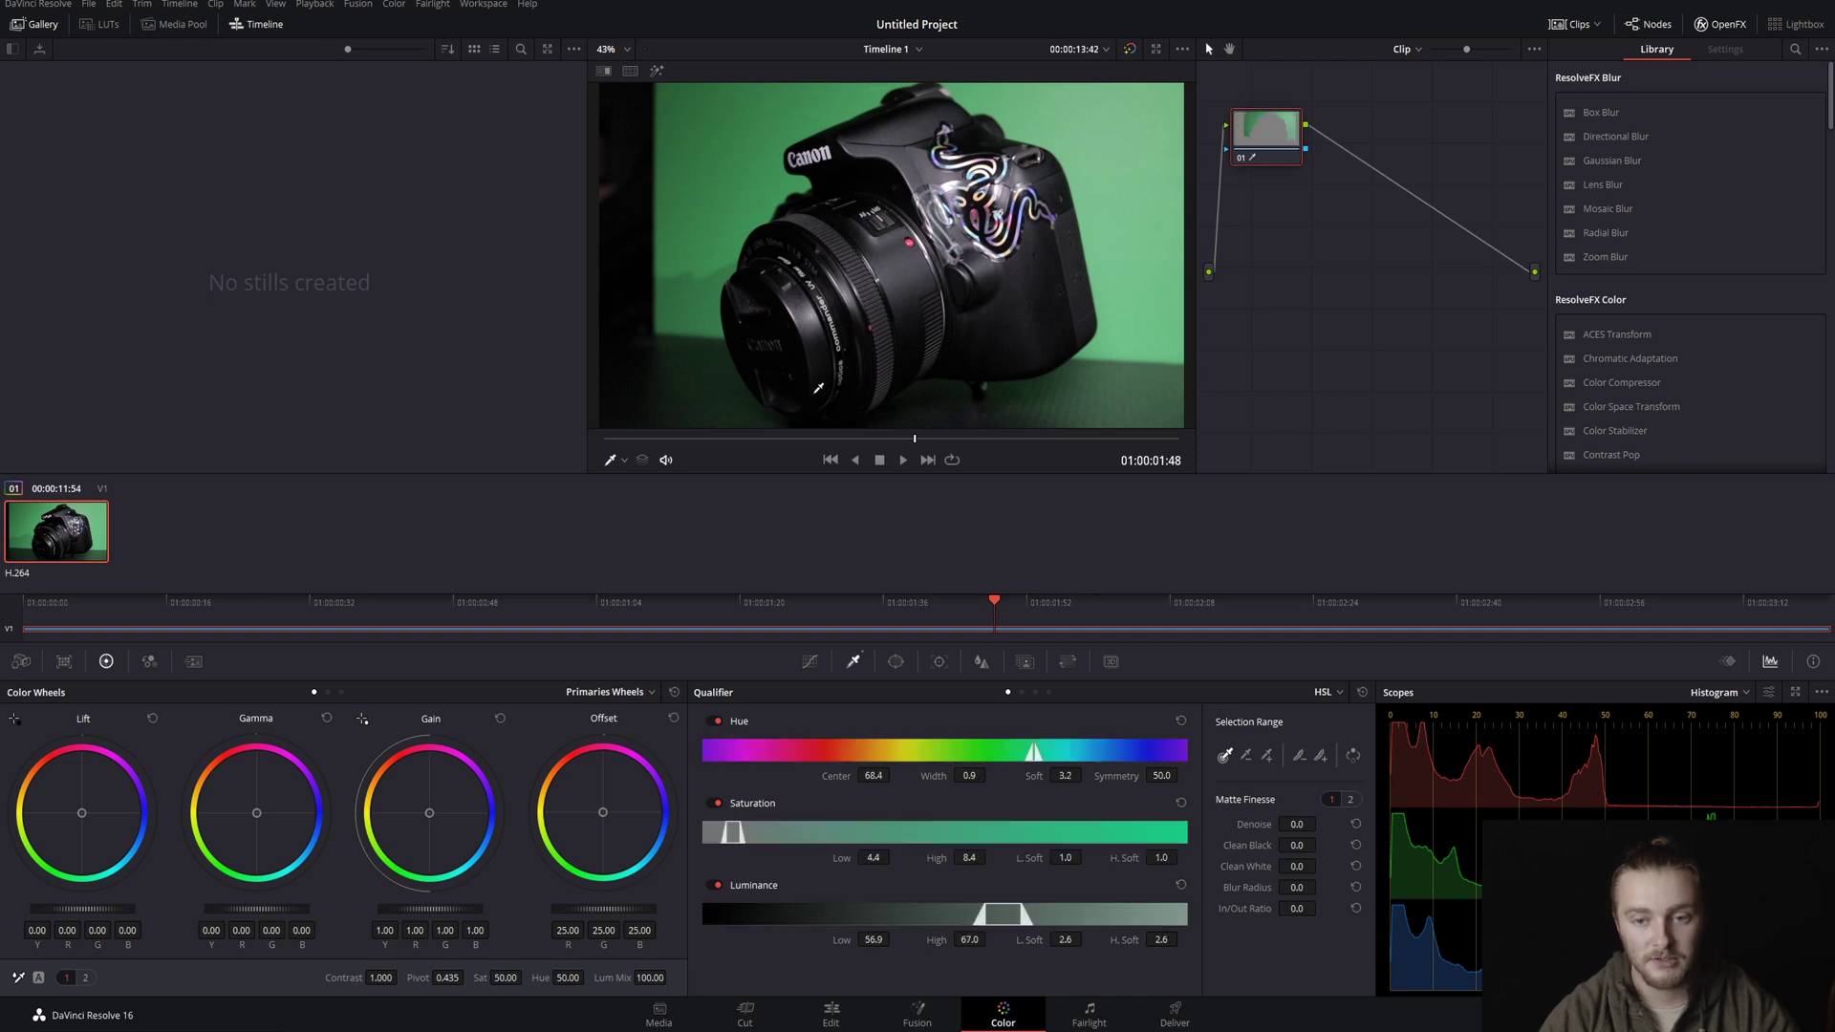
pyautogui.hotkey('shift', 'h')
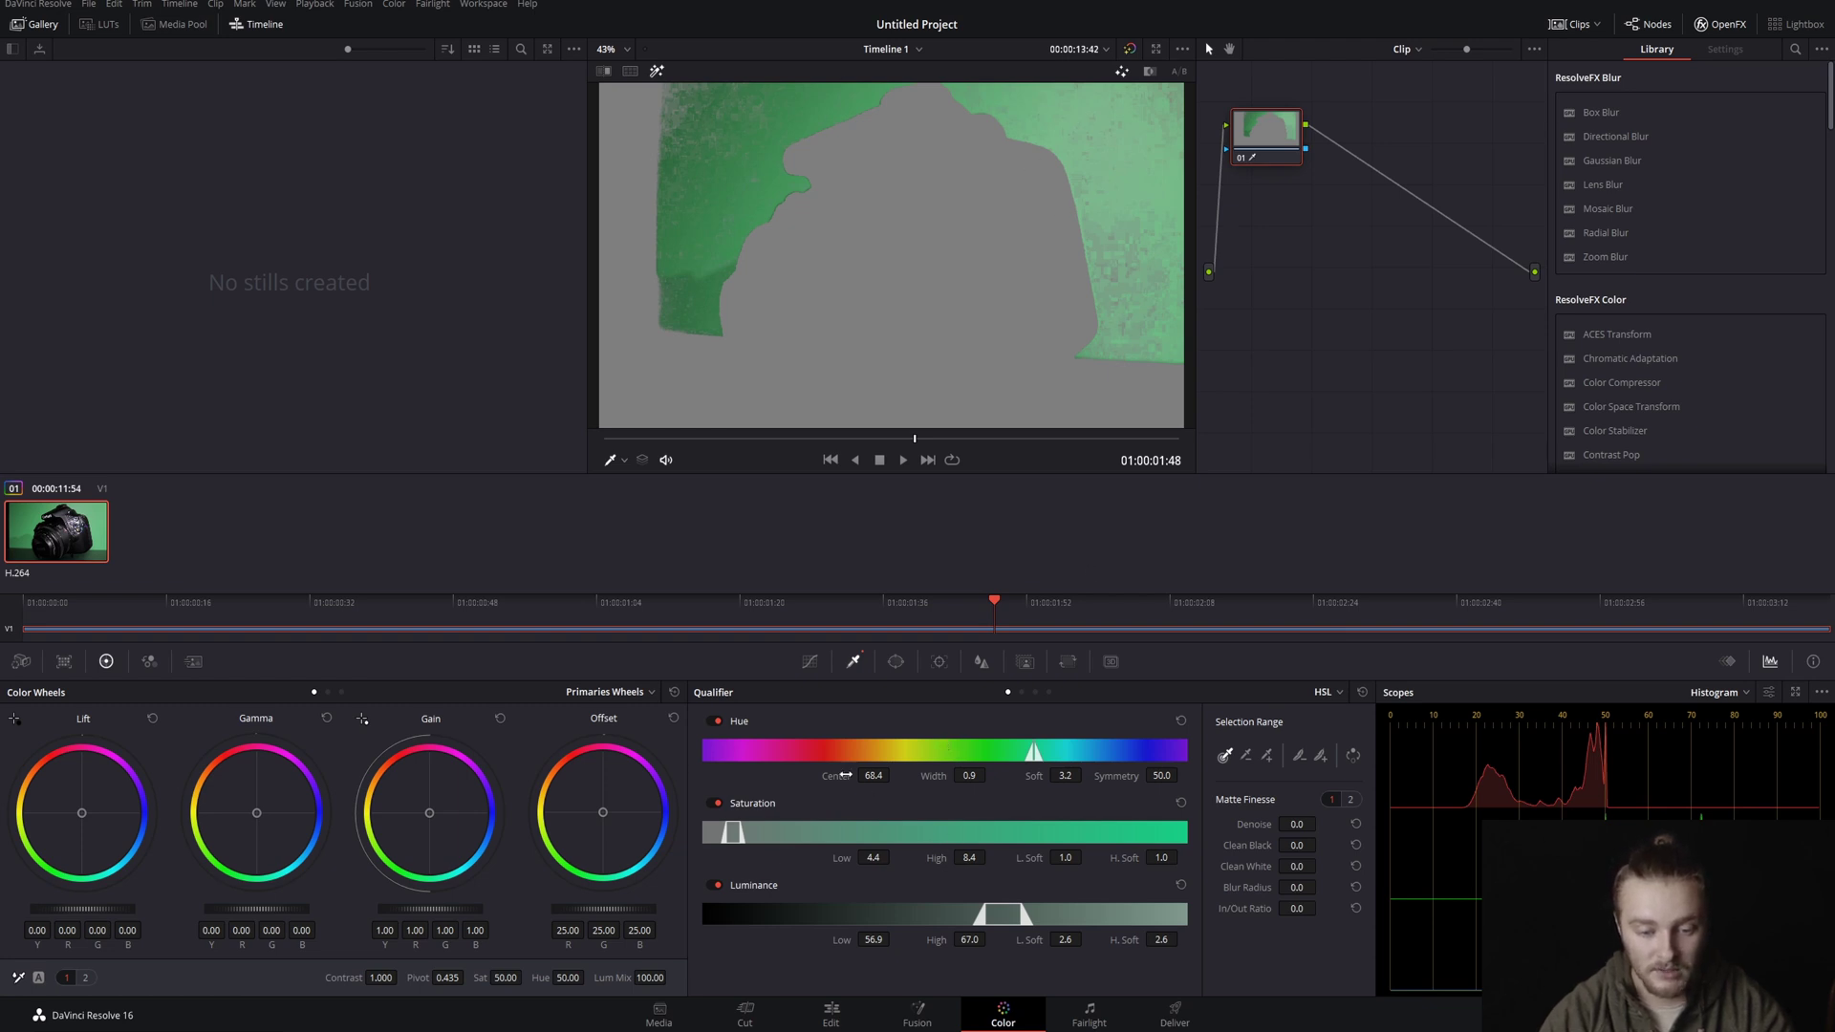
pyautogui.moveTo(874, 777); pyautogui.dragTo(894, 777)
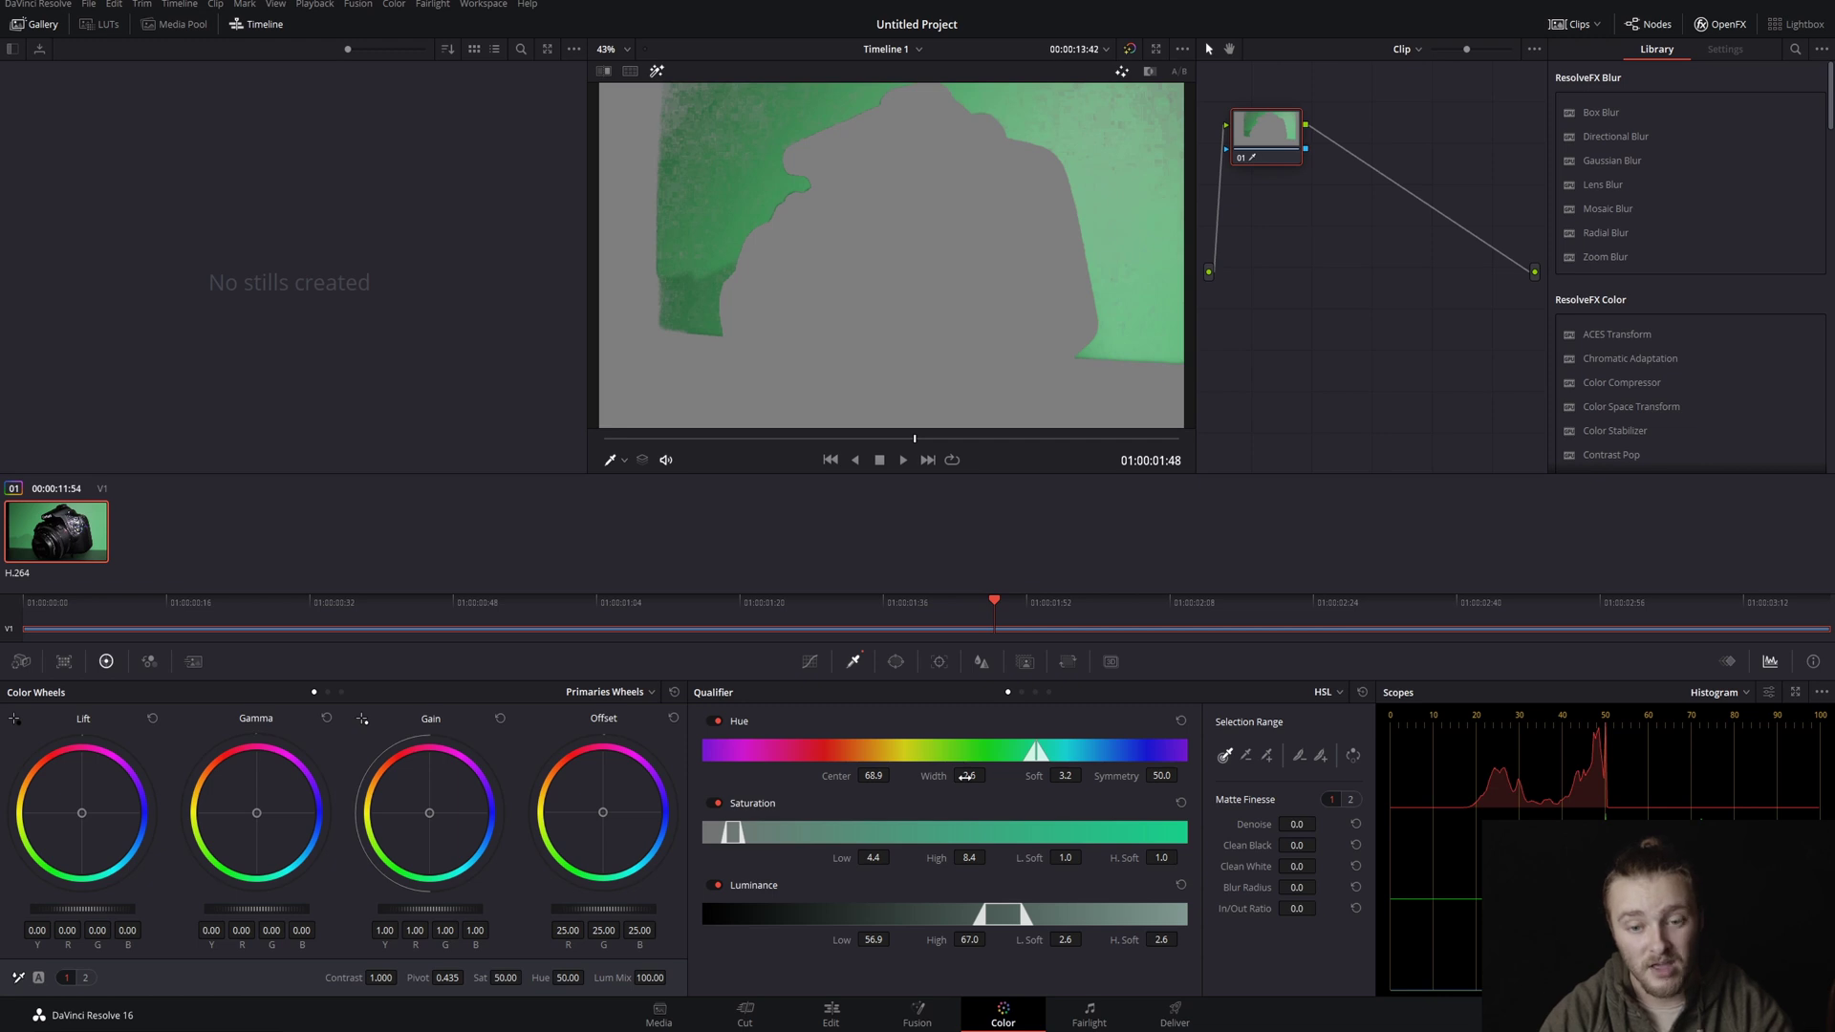
pyautogui.moveTo(962, 776); pyautogui.dragTo(991, 775)
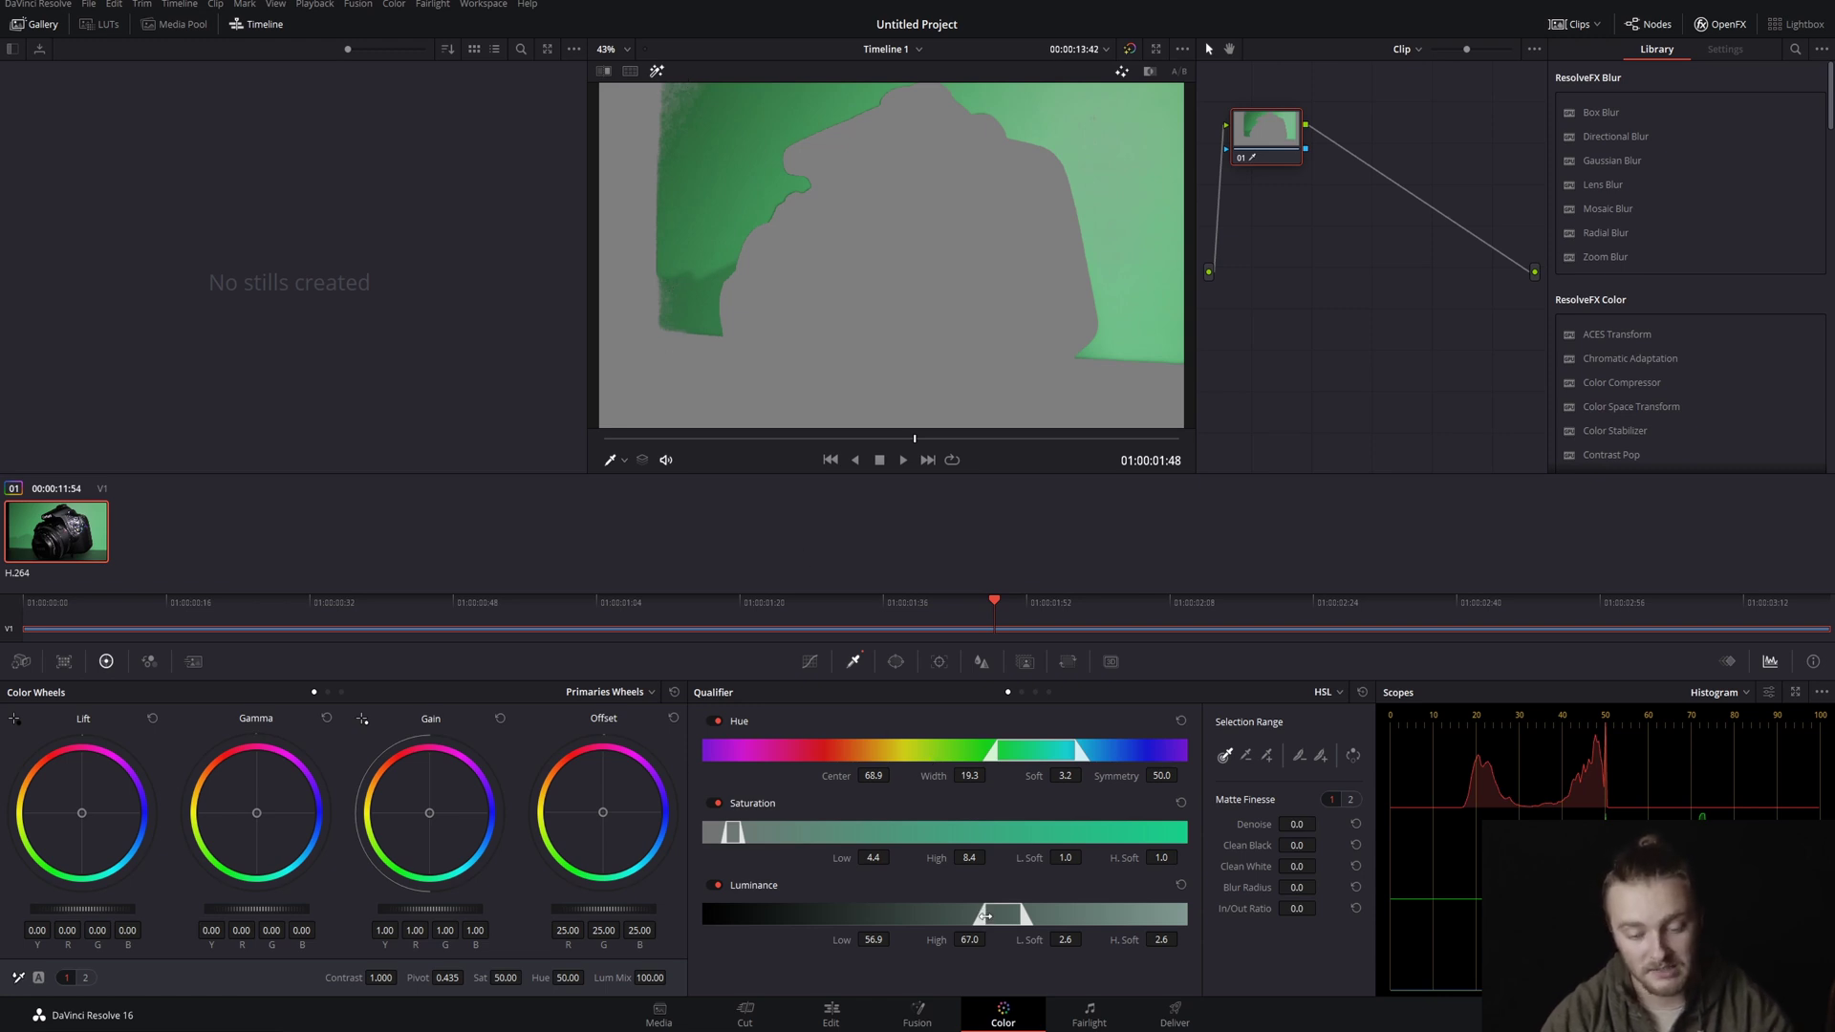
# Widen the luminance range to 0–100 and compare the matte against the image.
pyautogui.moveTo(987, 911); pyautogui.dragTo(689, 915)
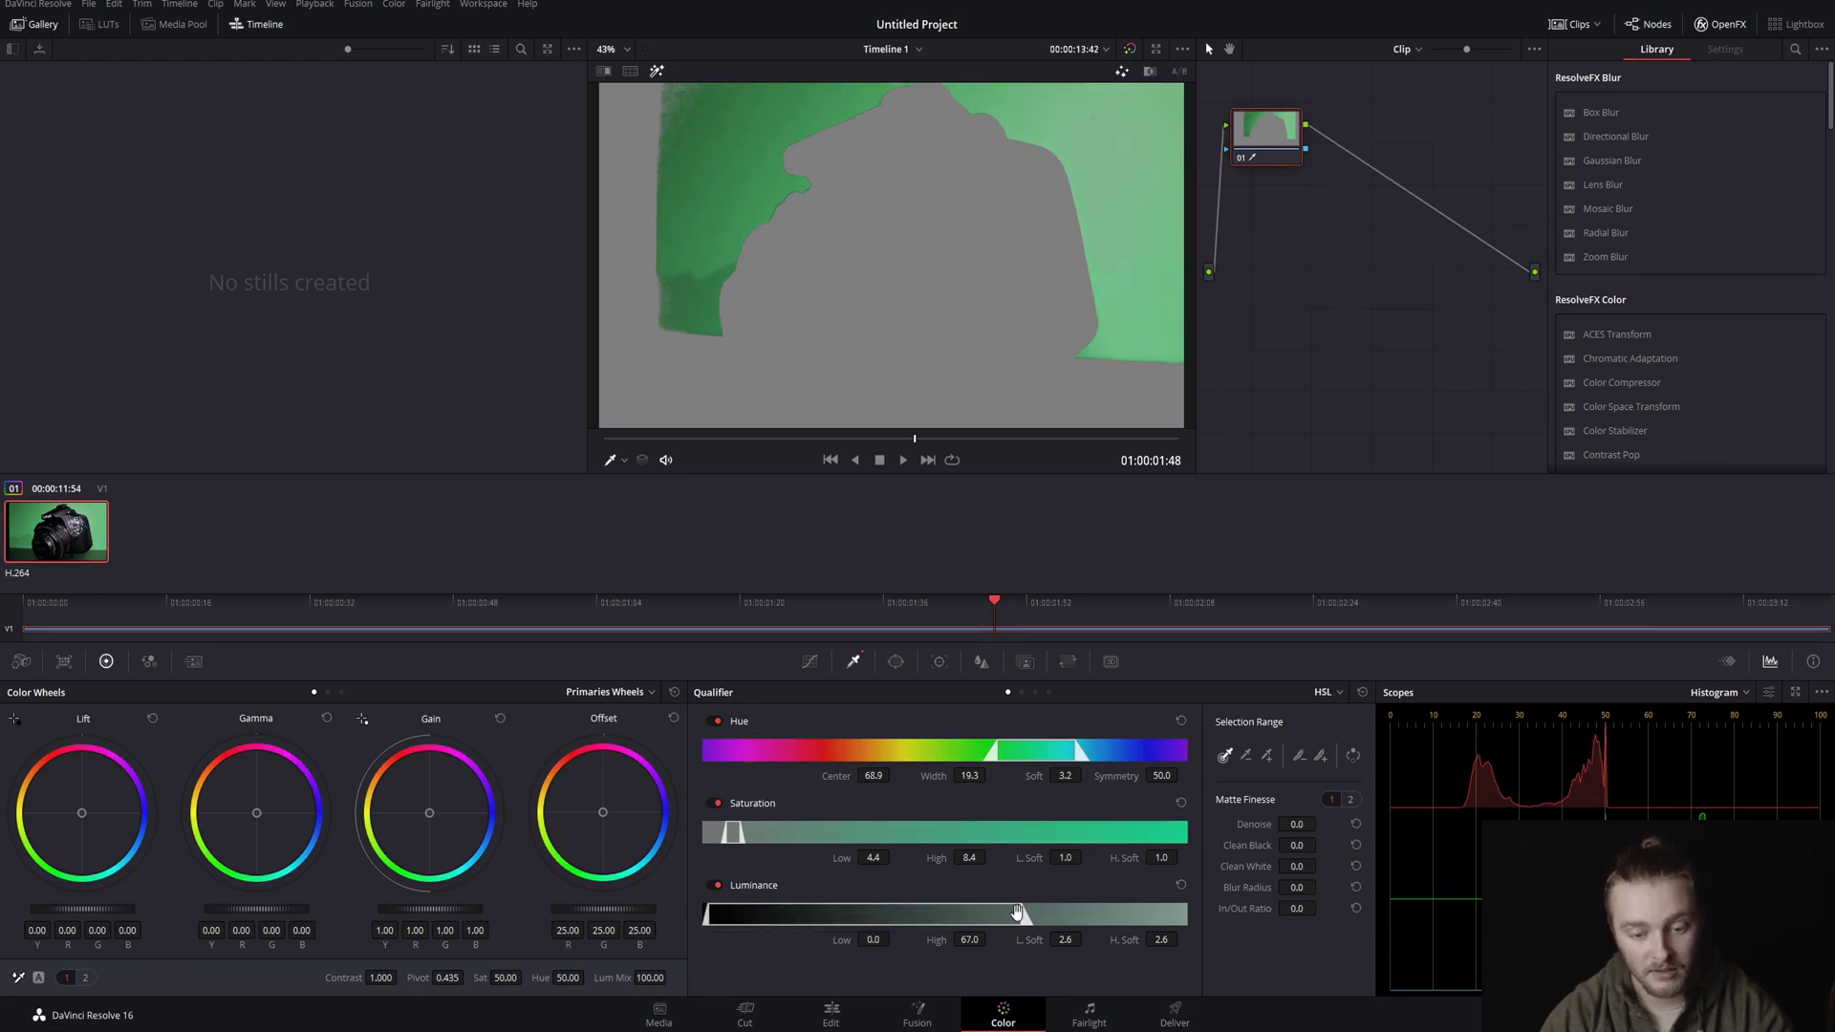
pyautogui.moveTo(1024, 915); pyautogui.dragTo(1205, 914)
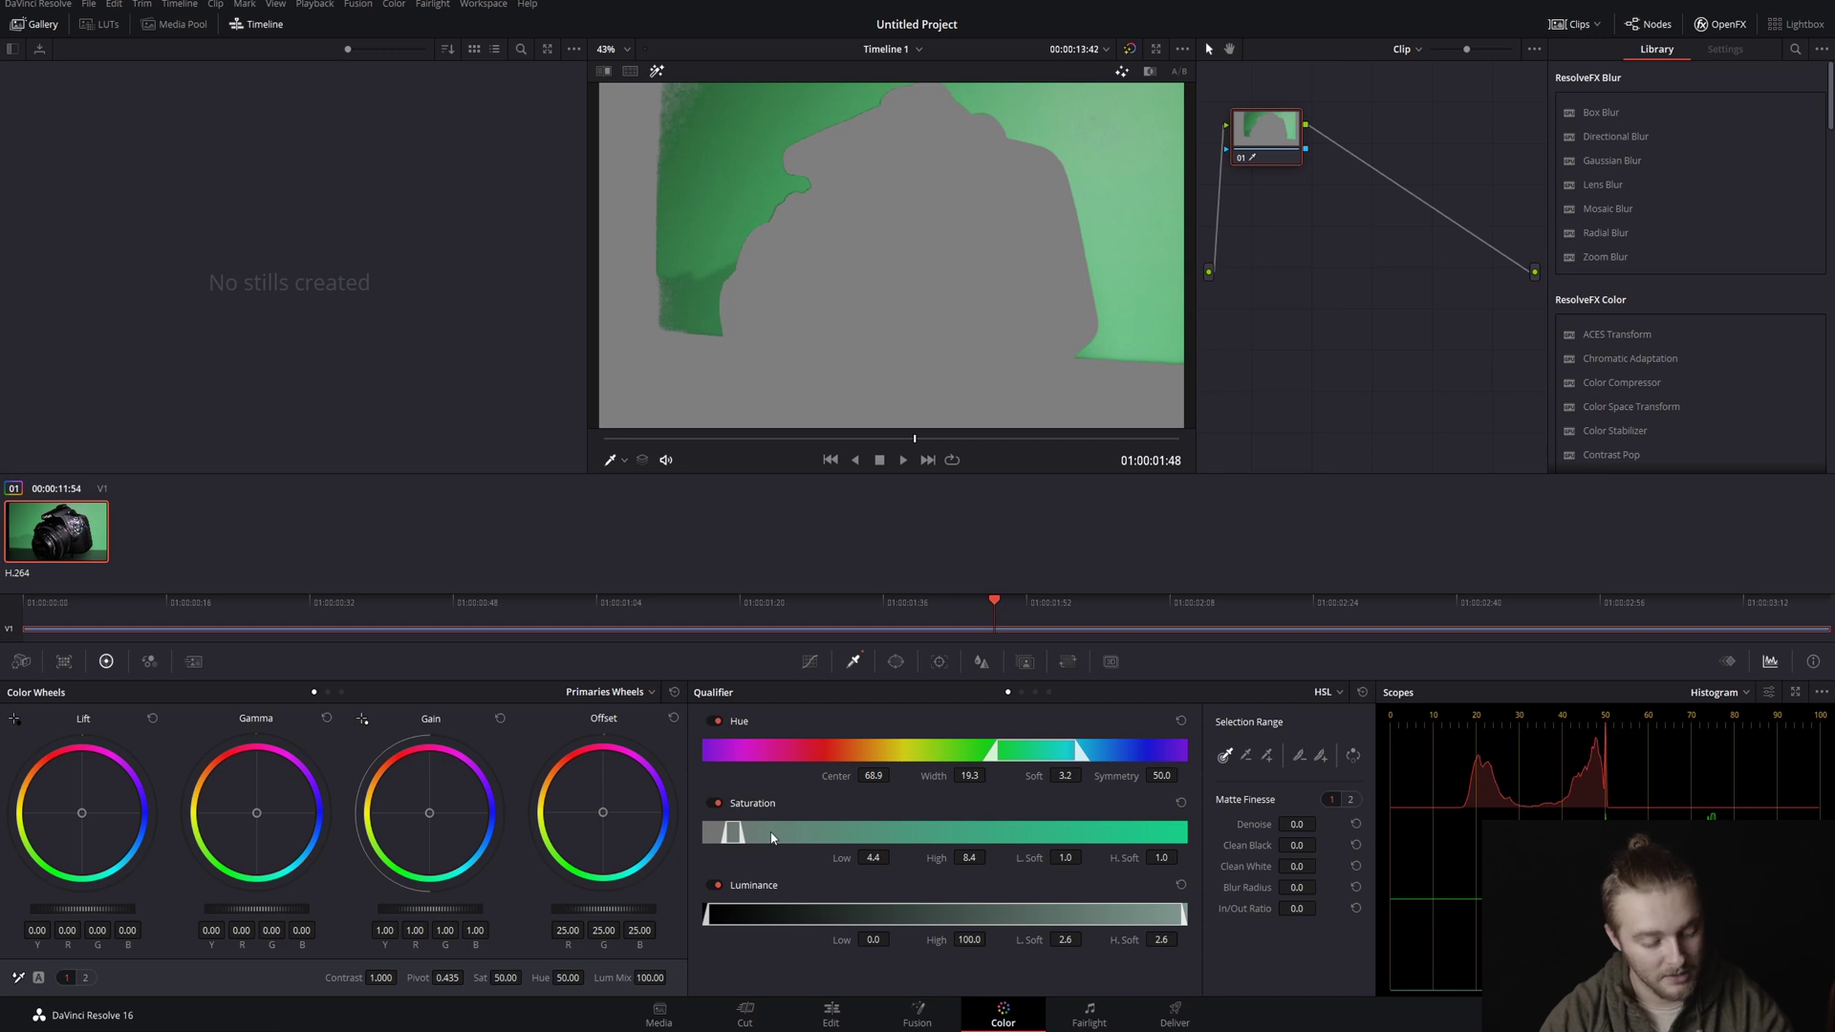
pyautogui.hotkey('shift', 'h')
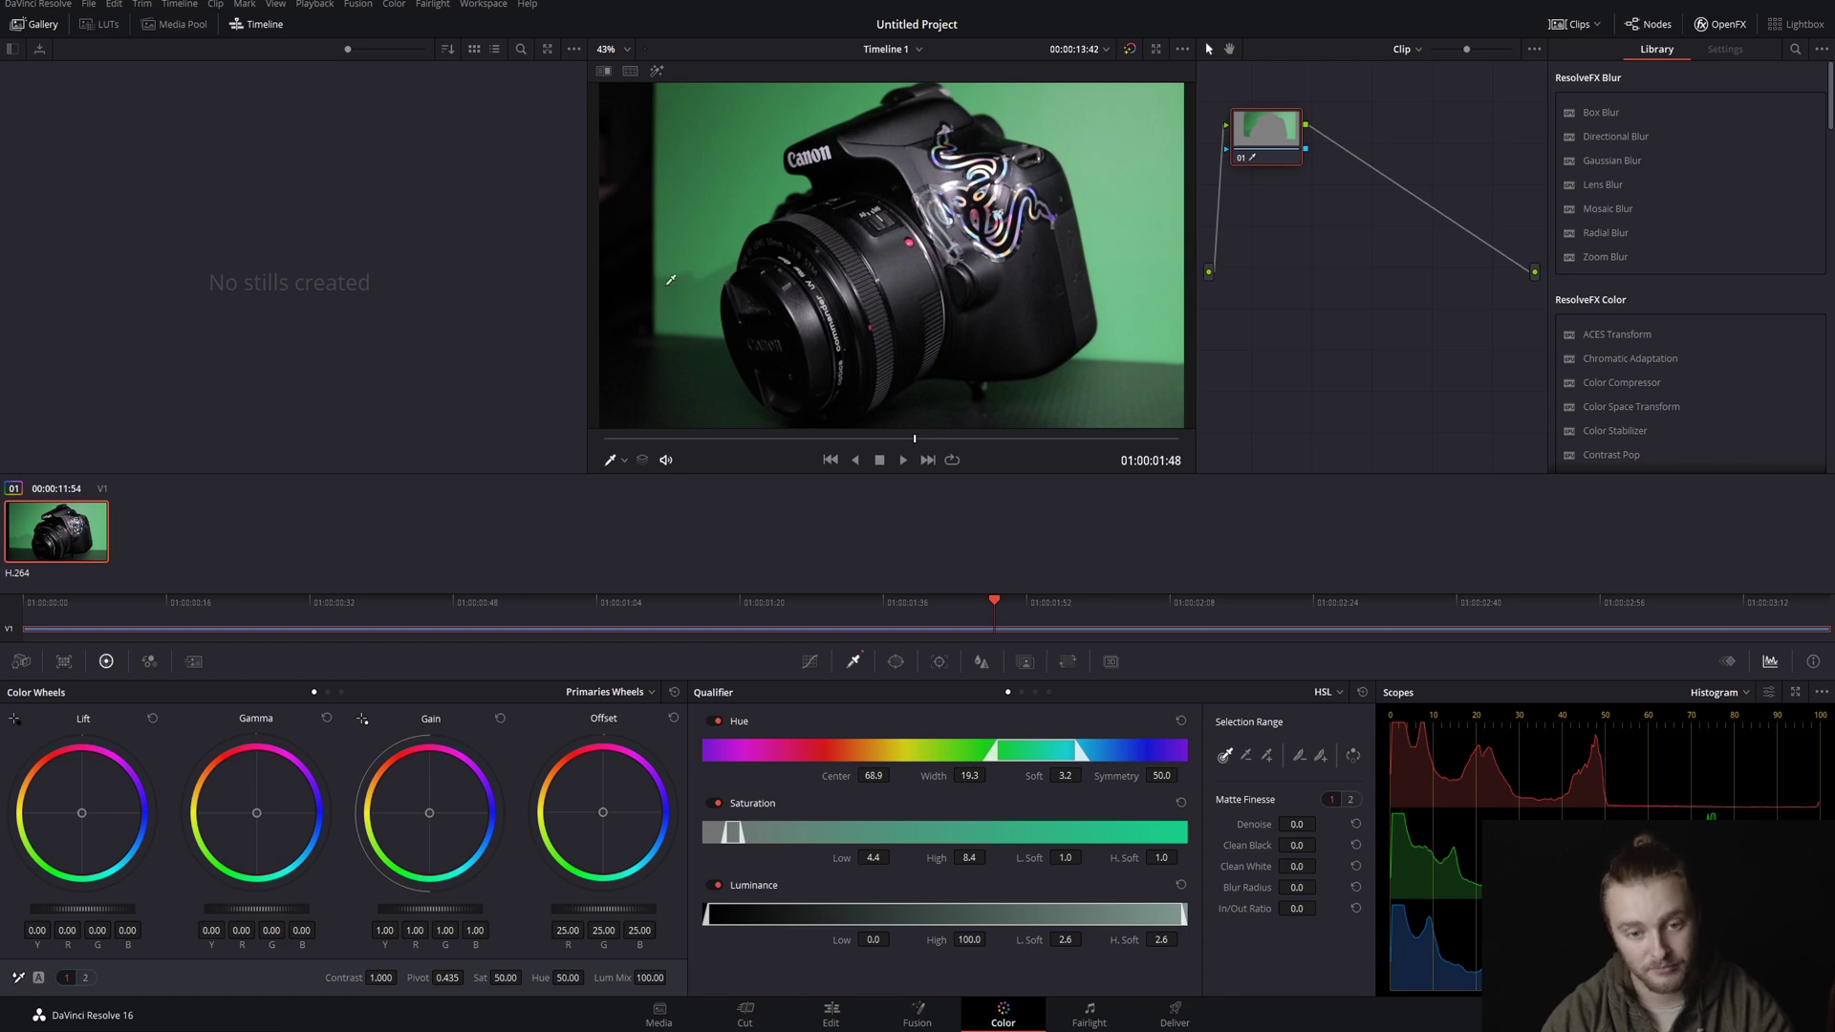
pyautogui.hotkey('shift', 'h')
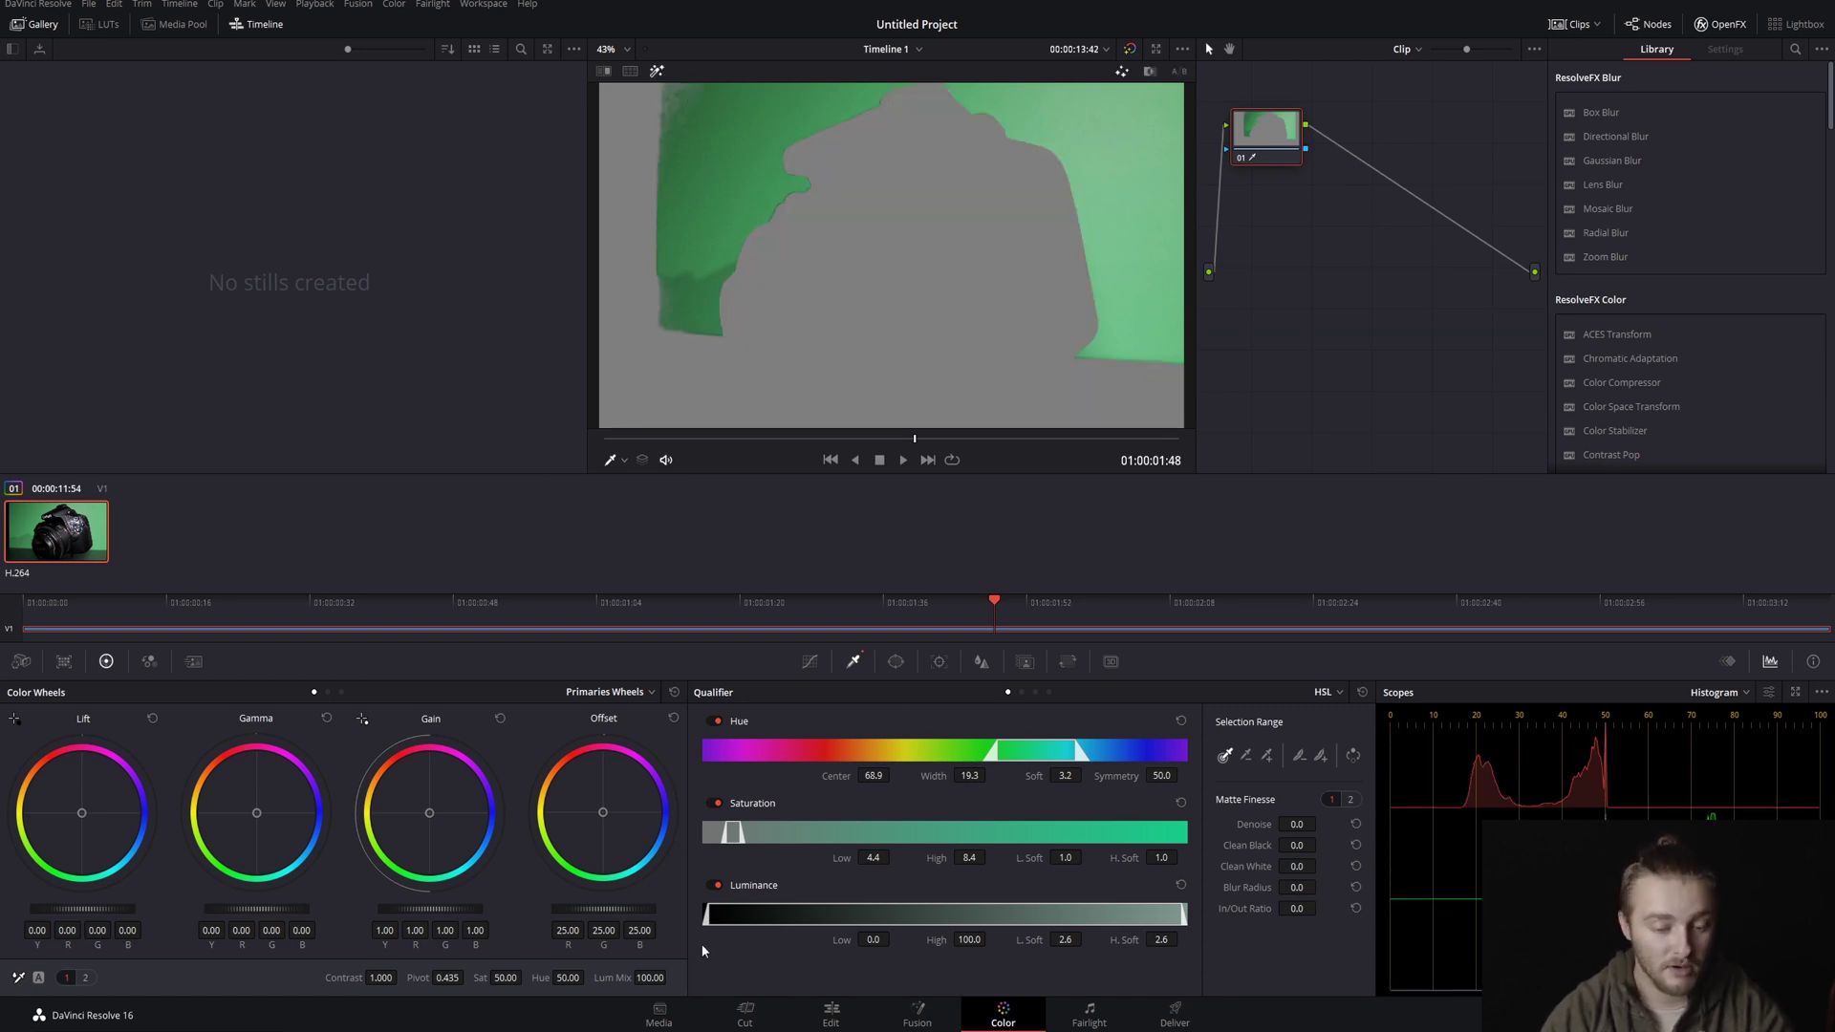
# Undo a luminance softness change and set the saturation low limit to 3.3.
pyautogui.moveTo(1039, 944); pyautogui.dragTo(994, 945)
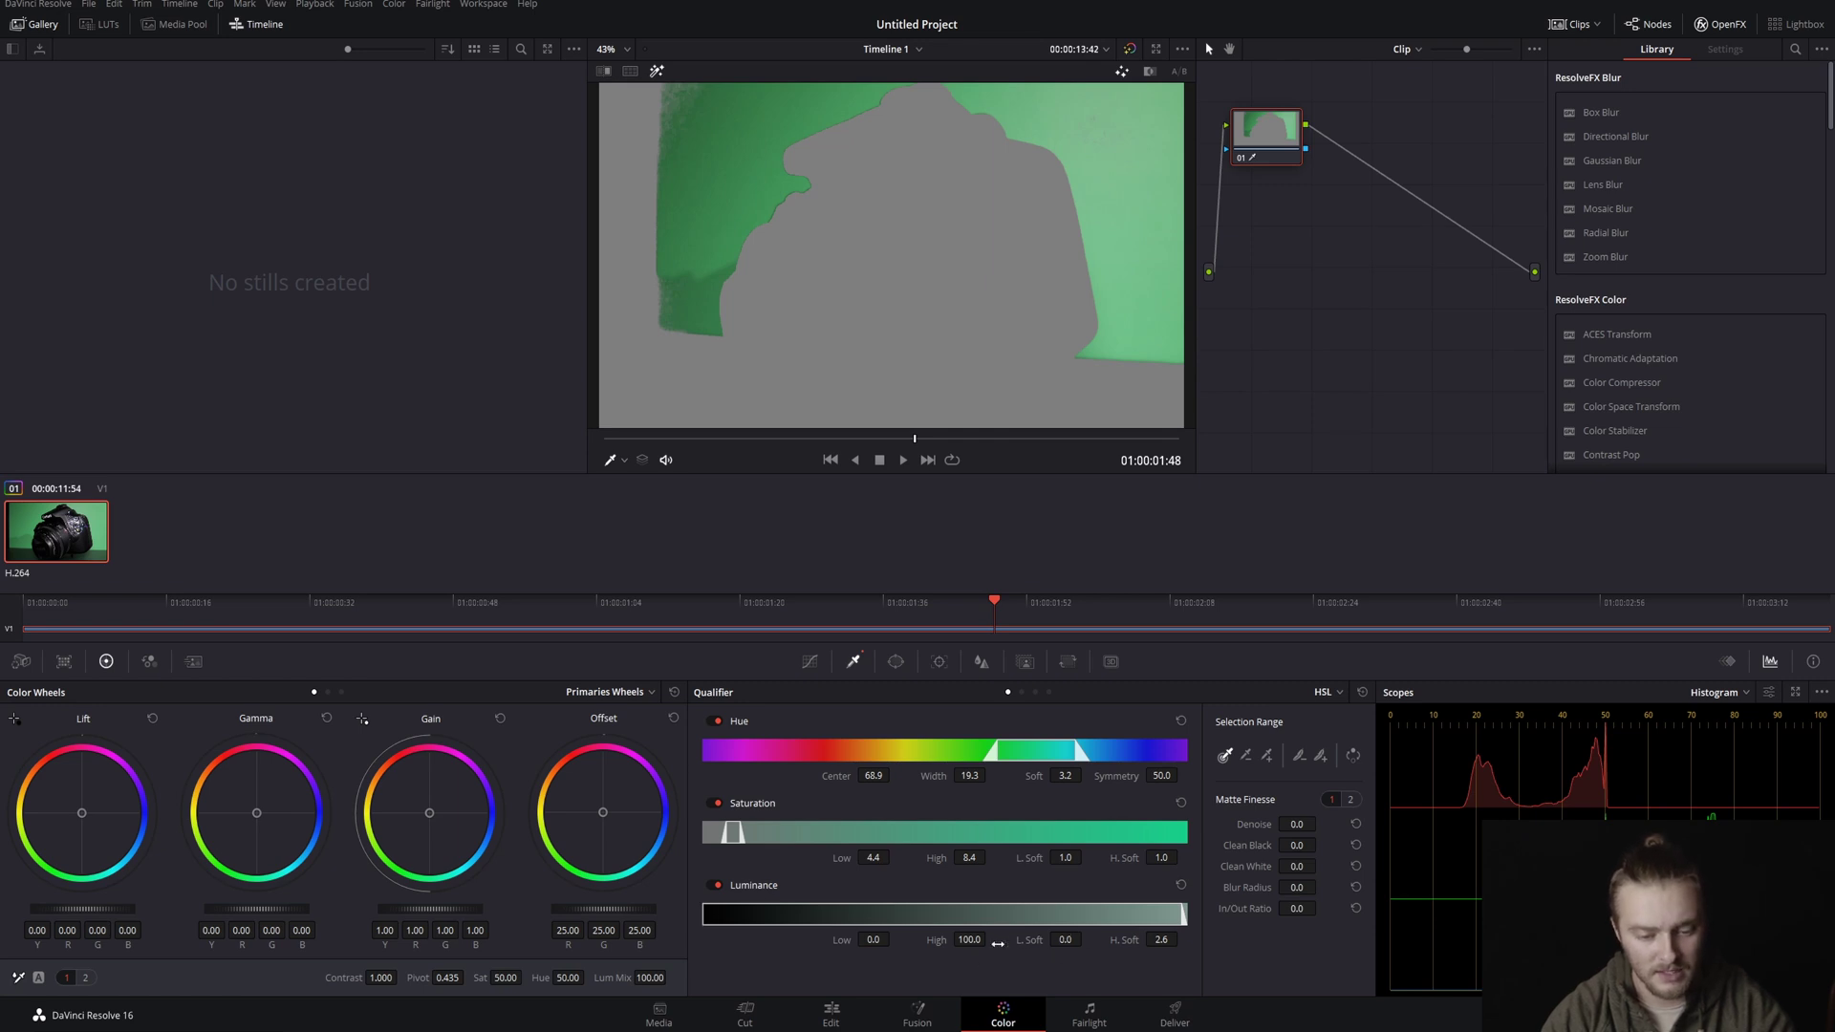
pyautogui.hotkey('ctrl', 'z')
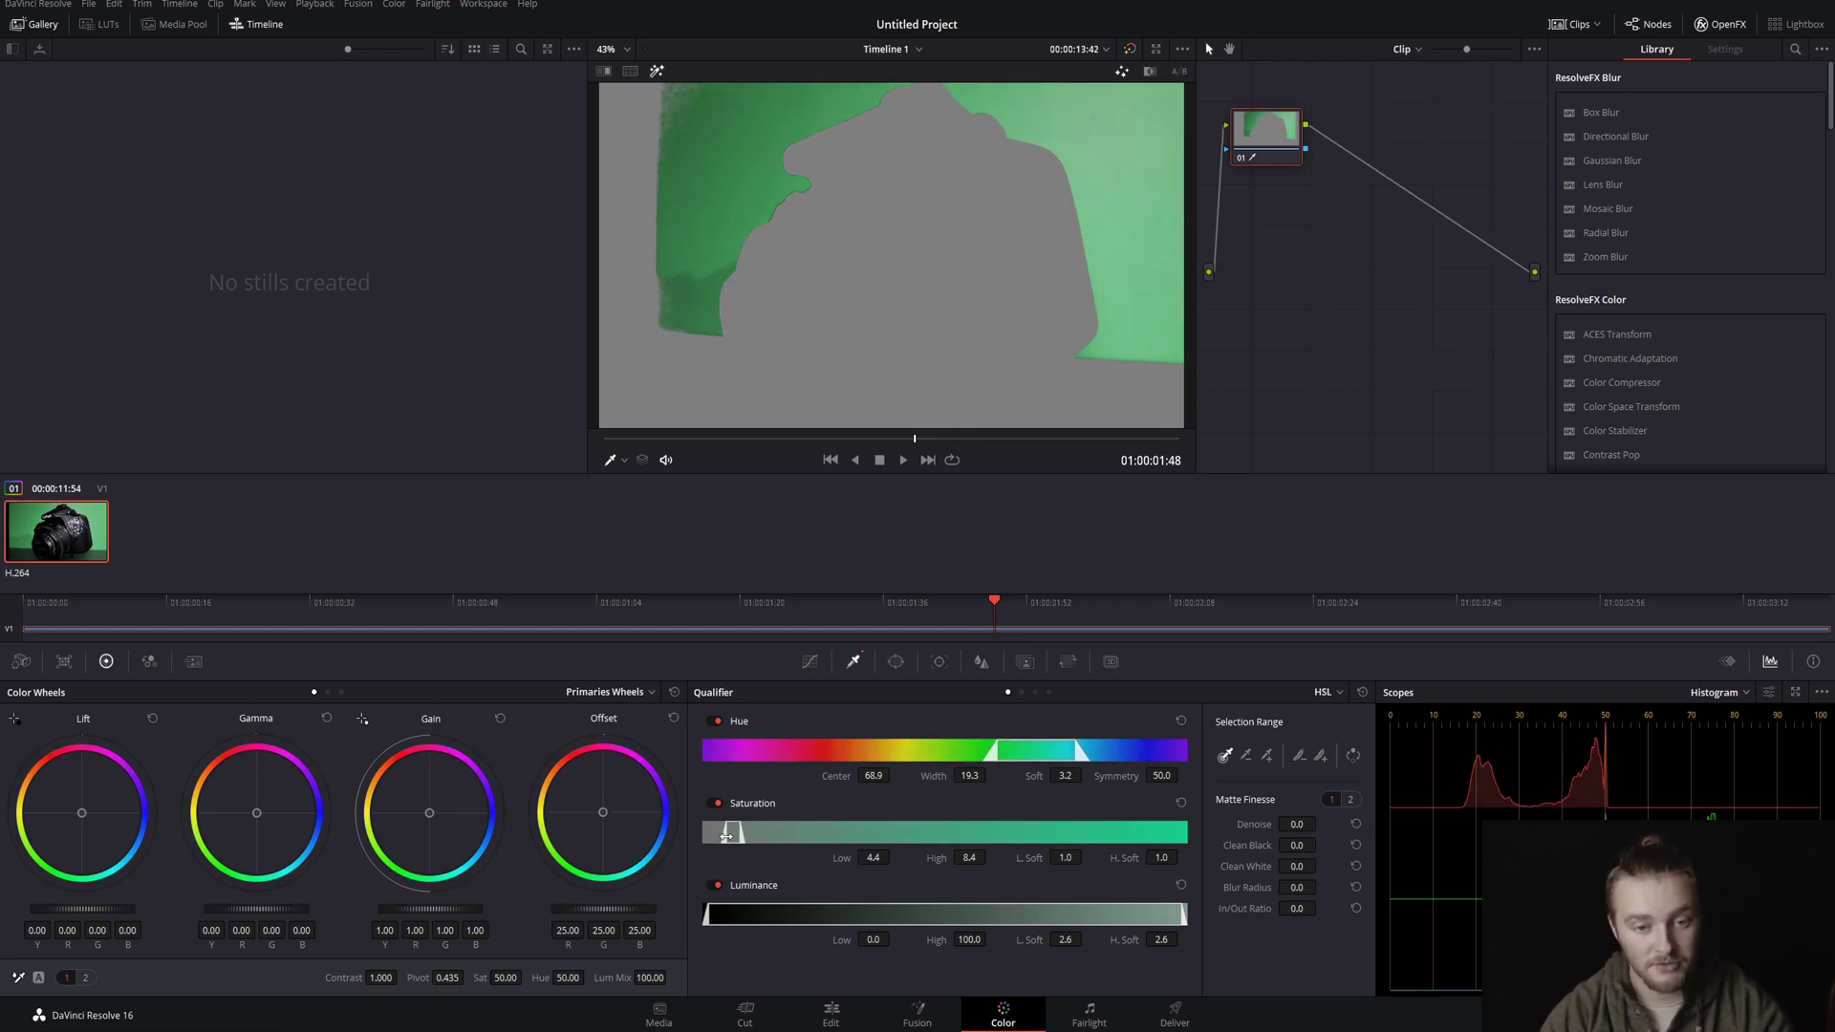
pyautogui.moveTo(727, 835); pyautogui.dragTo(722, 833)
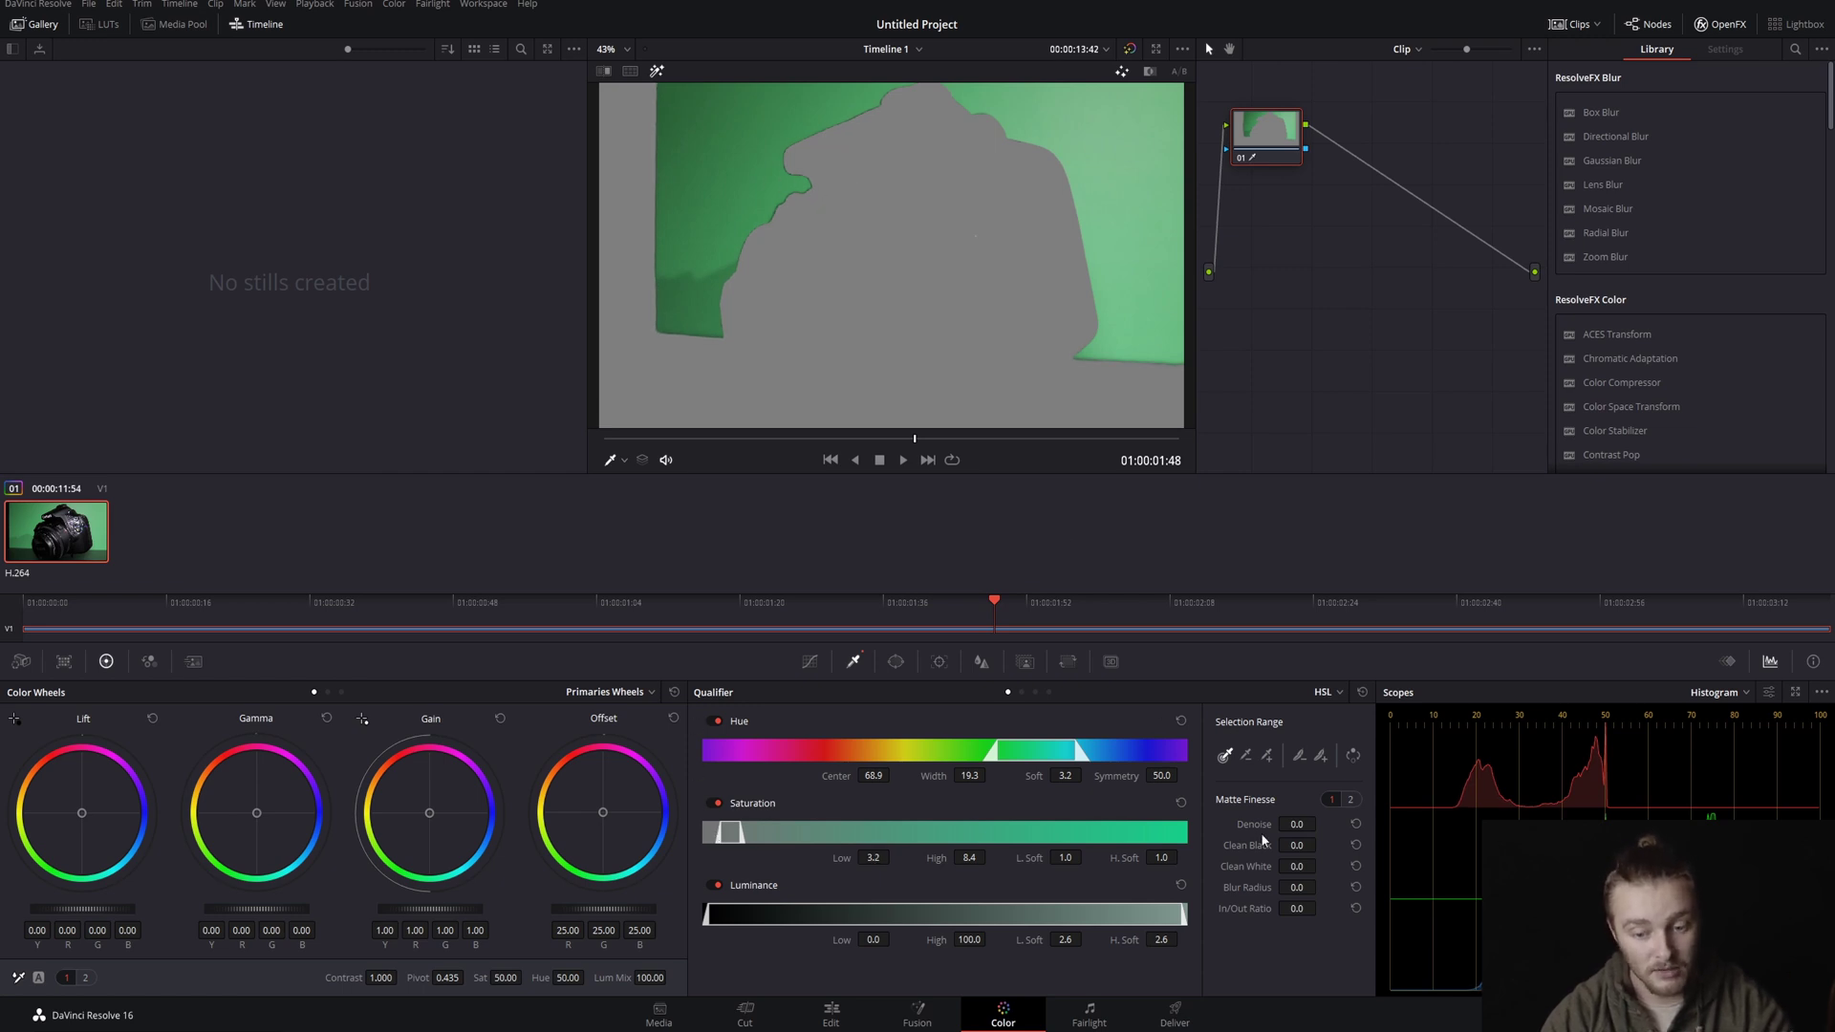
pyautogui.moveTo(722, 835); pyautogui.dragTo(690, 834)
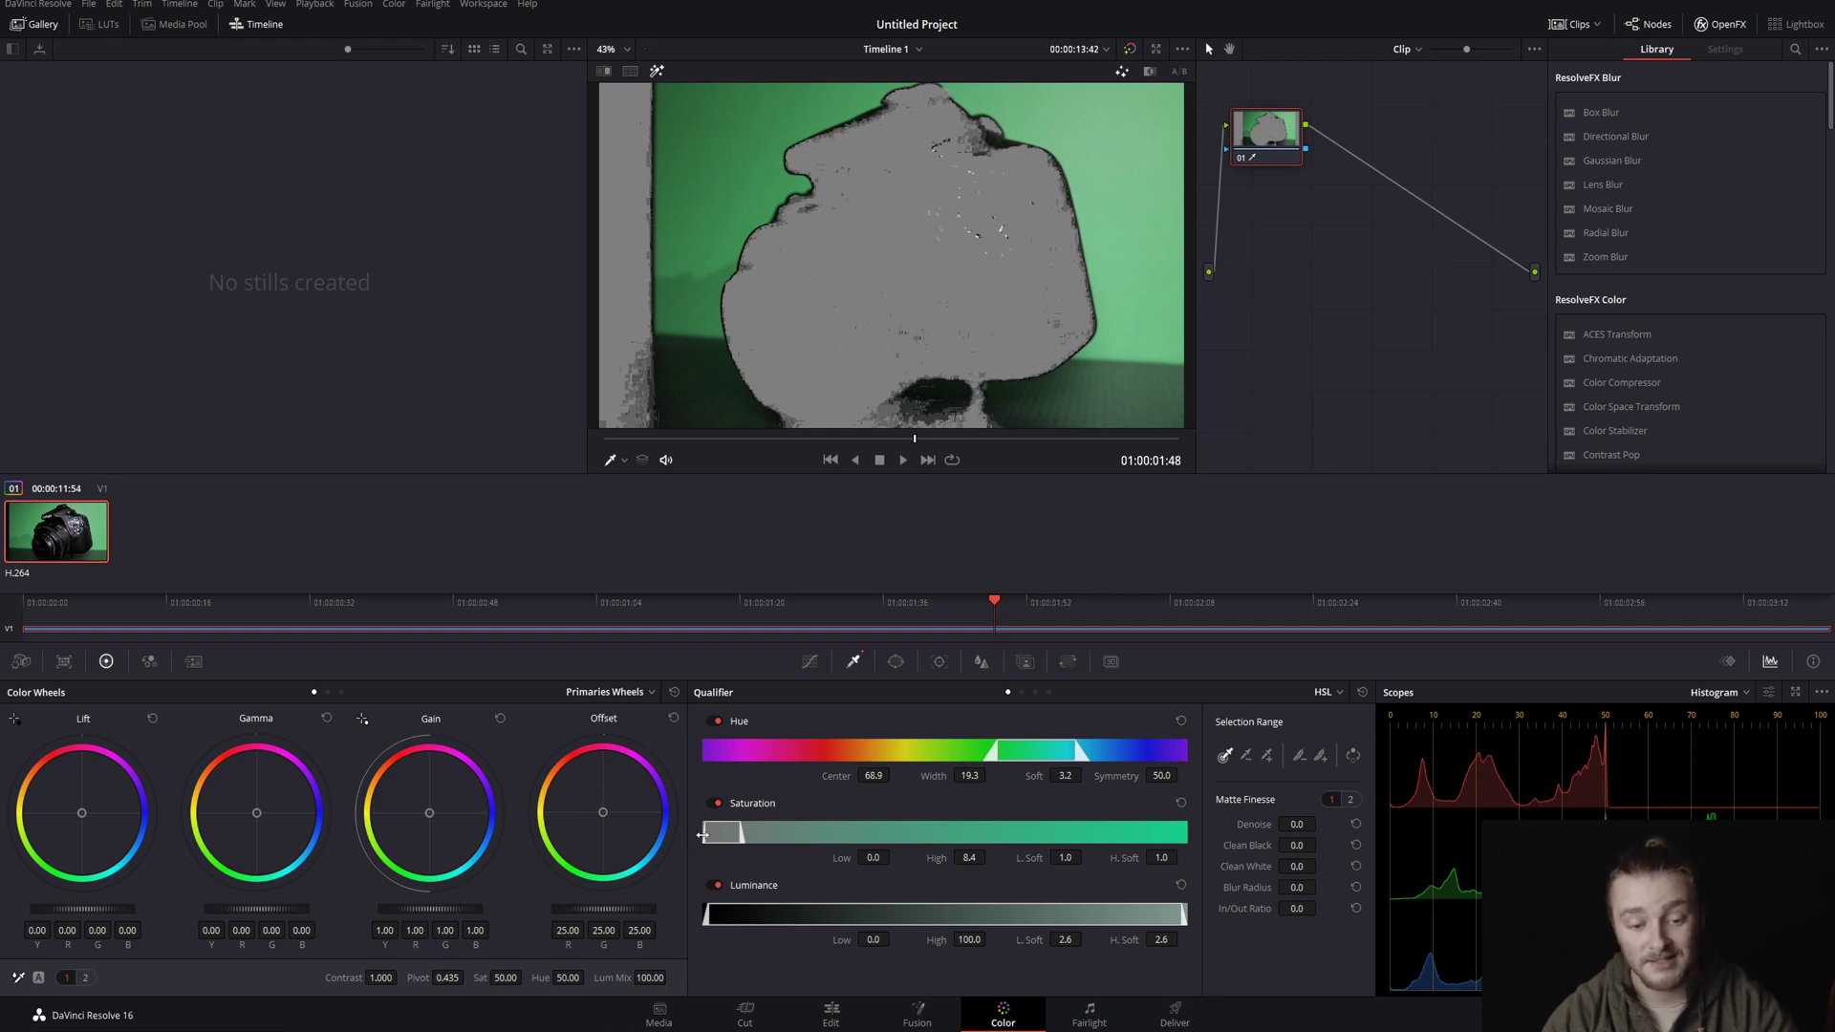
pyautogui.moveTo(703, 834); pyautogui.dragTo(719, 828)
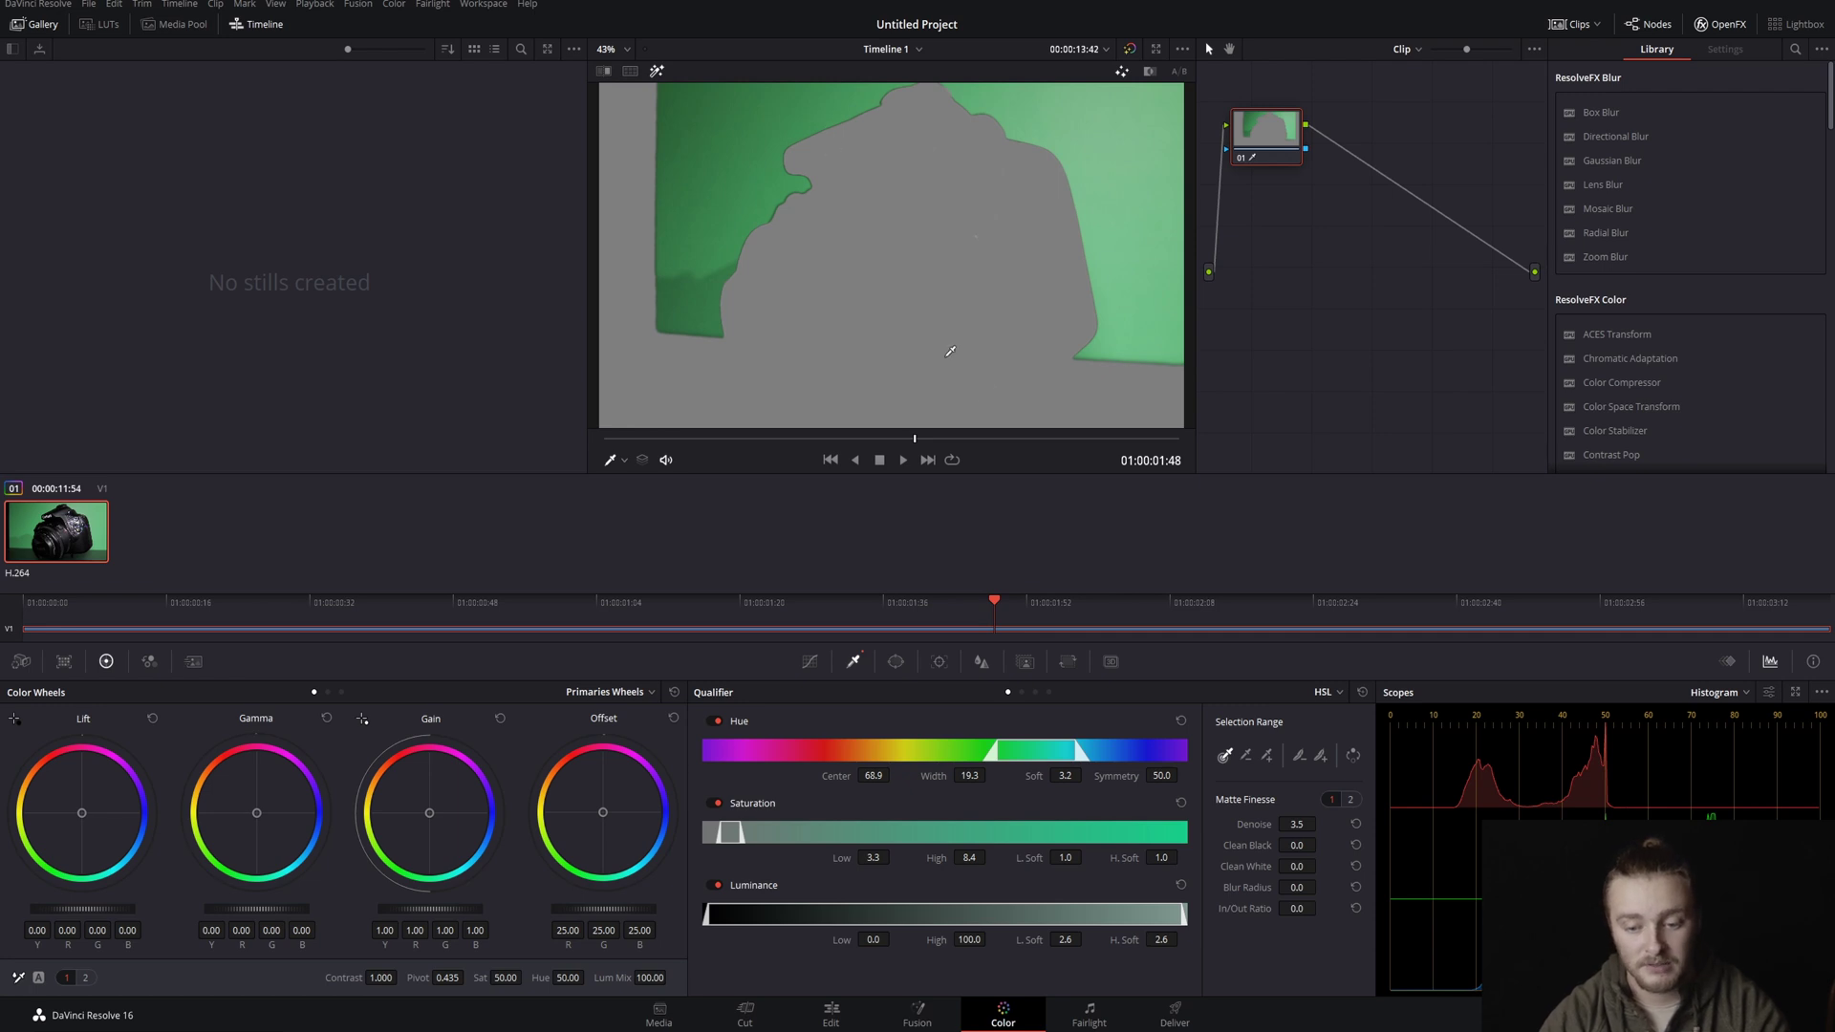
# Invert the key to select the camera, set Clean Black to 40 and saturation high to 43.1.
pyautogui.click(1353, 755)
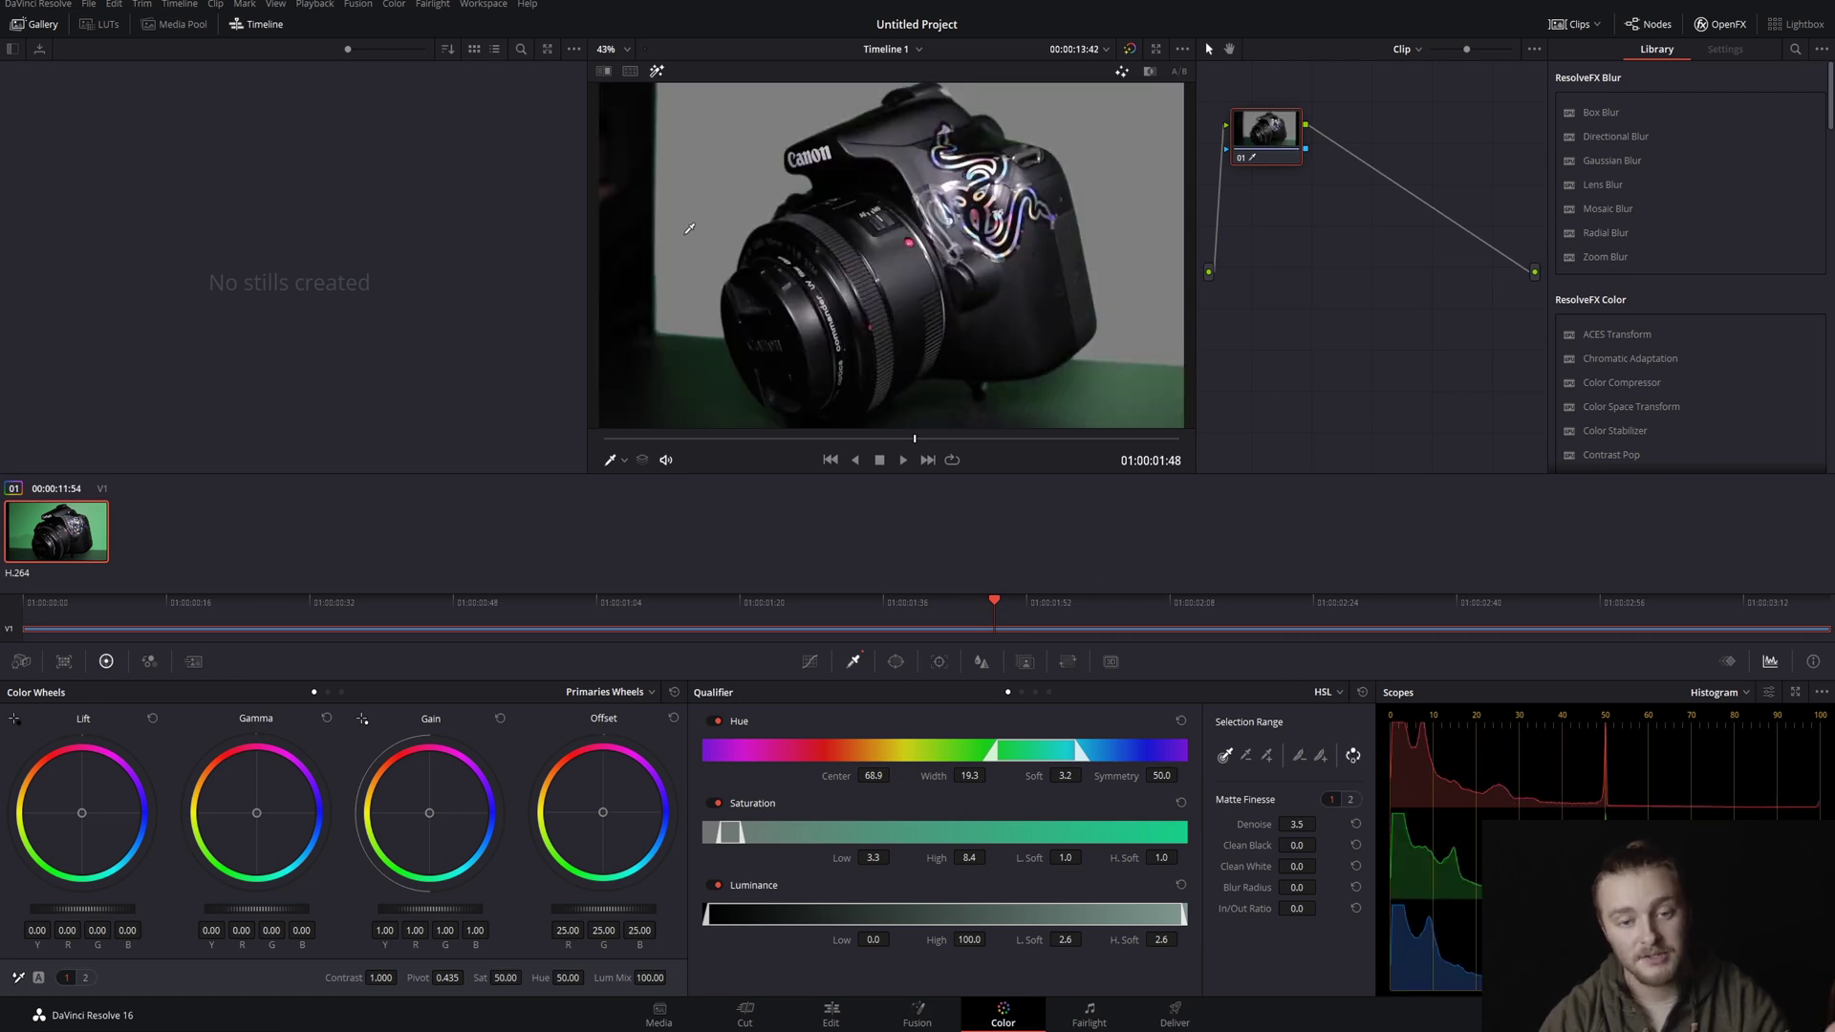
pyautogui.hotkey('shift', 'h')
pyautogui.hotkey('shift', 'h')
pyautogui.hotkey('shift', 'h')
pyautogui.hotkey('shift', 'h')
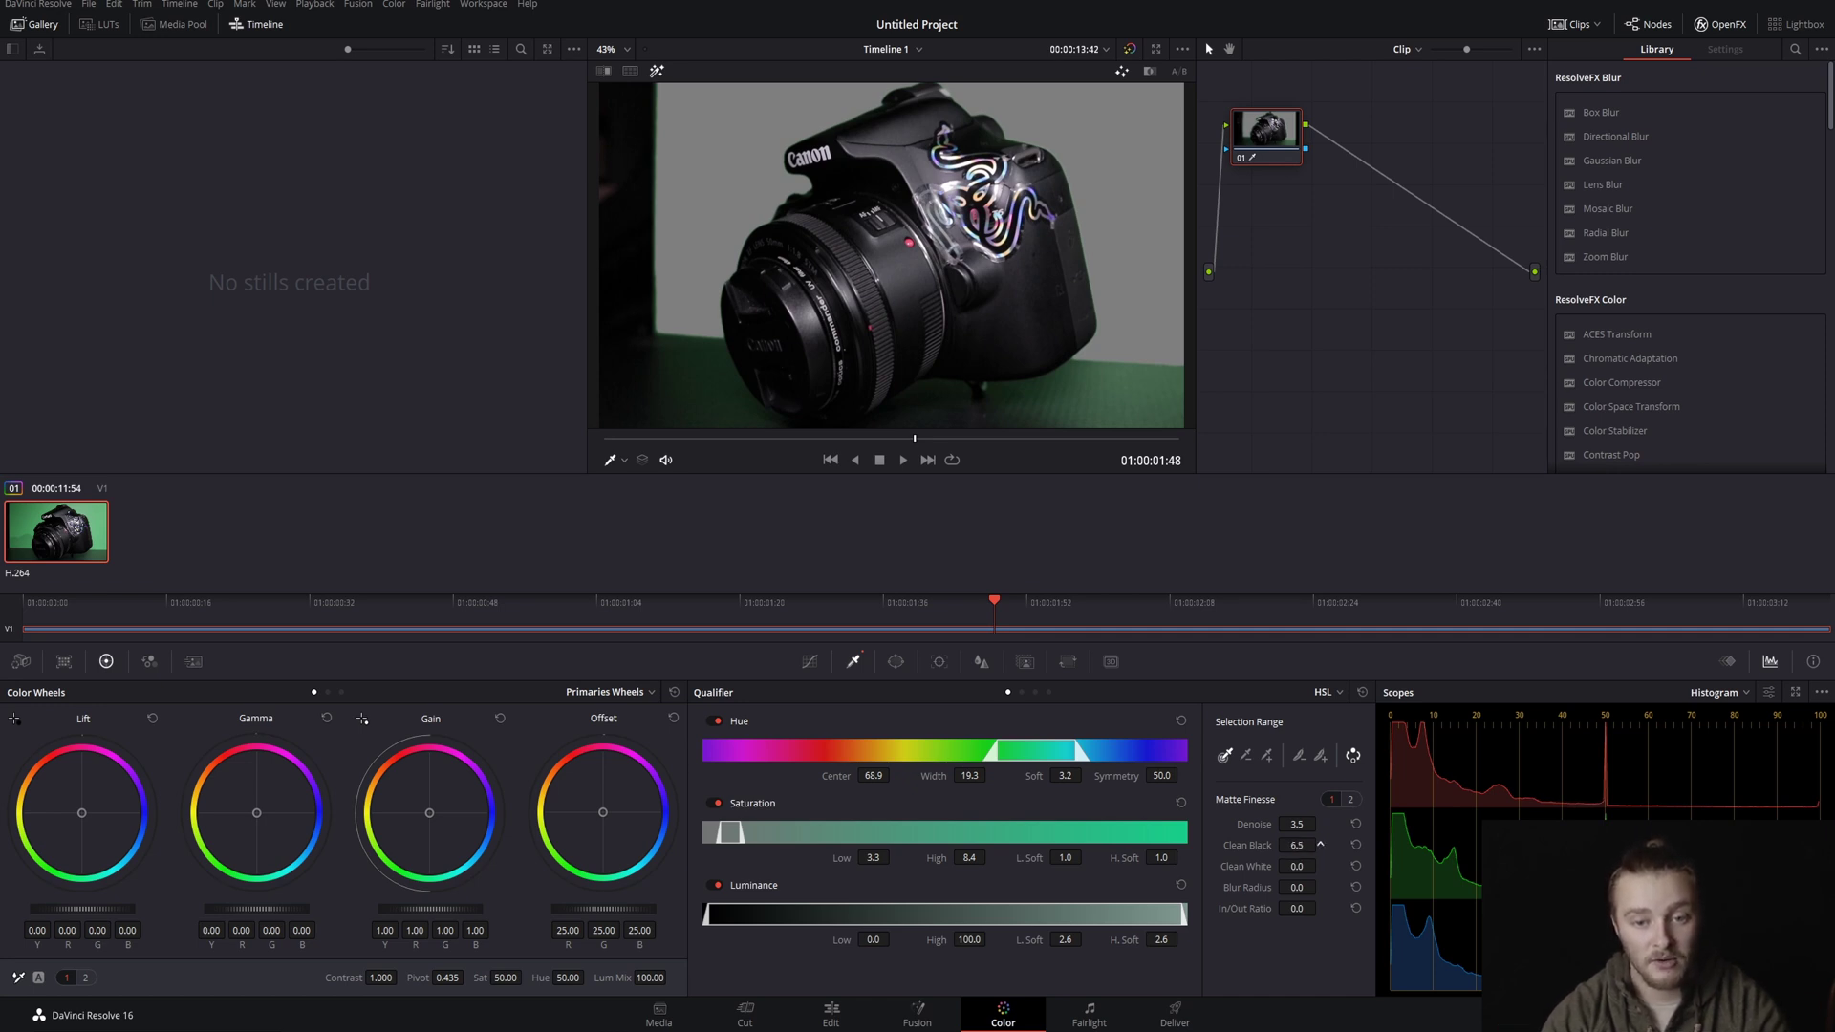
pyautogui.moveTo(1321, 845); pyautogui.dragTo(1286, 847)
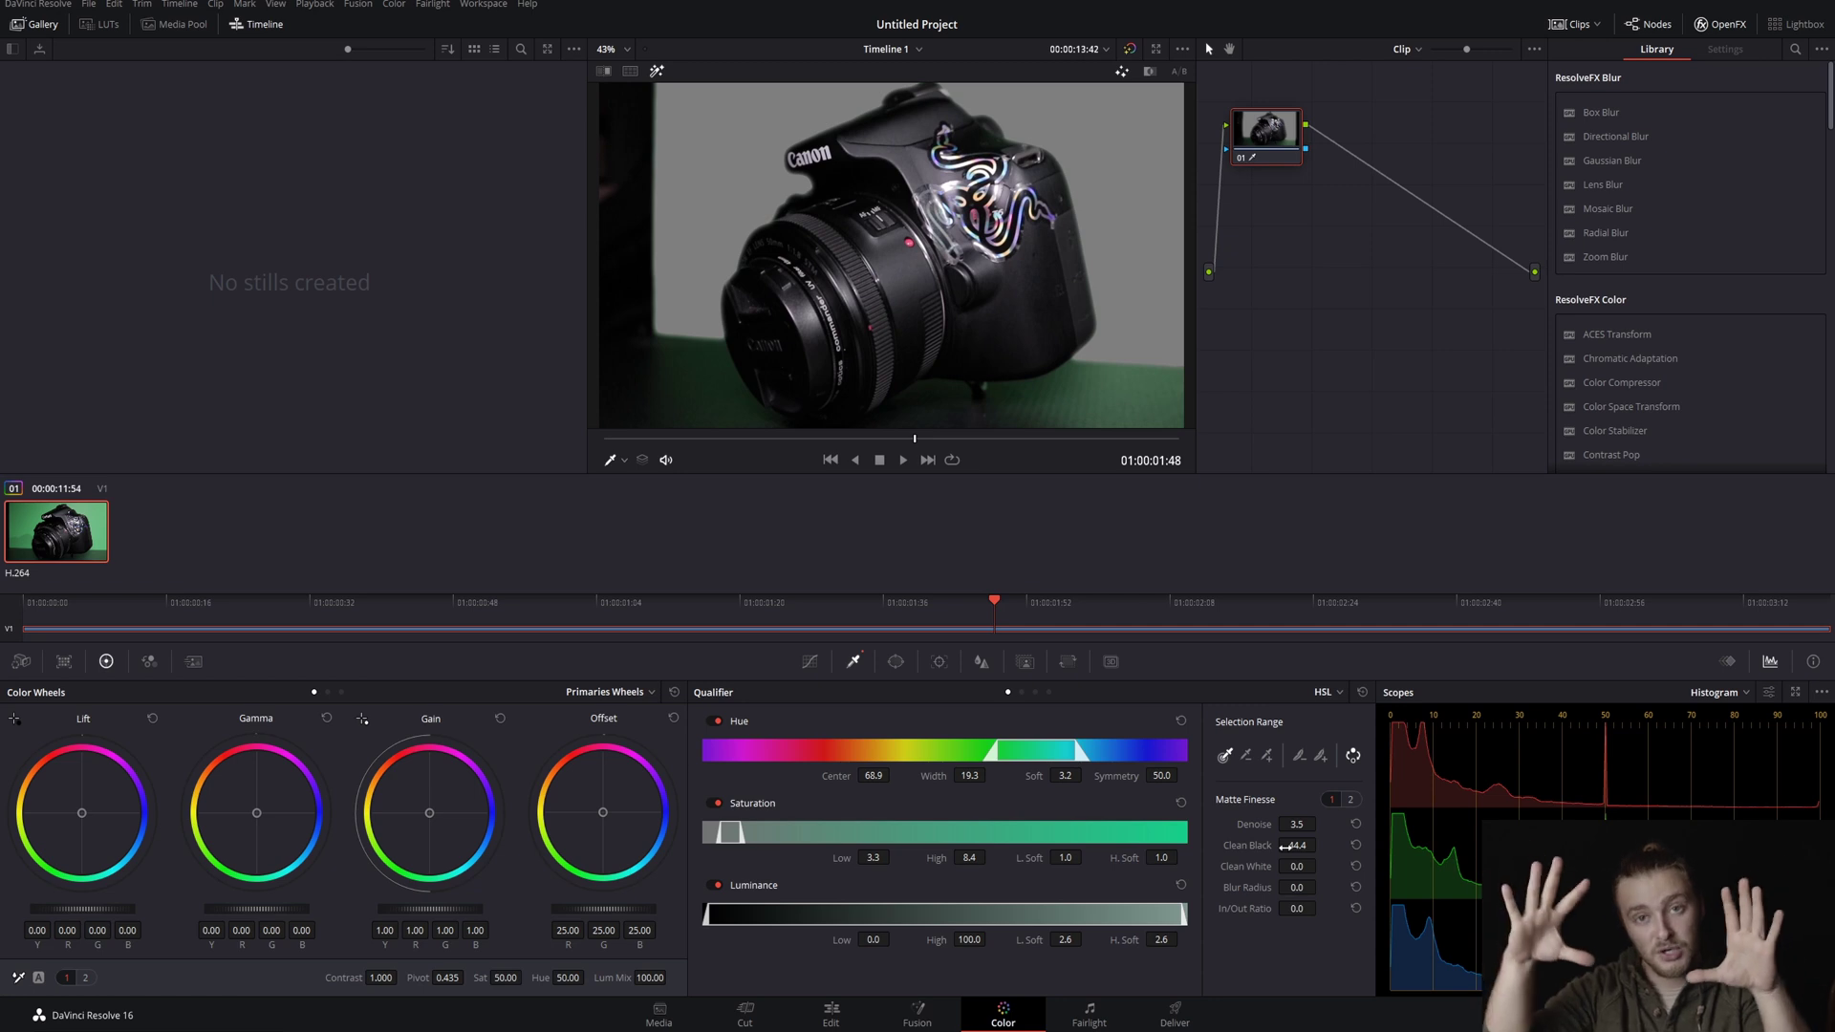
pyautogui.doubleClick(1297, 845)
pyautogui.write('35')
pyautogui.press('Return')
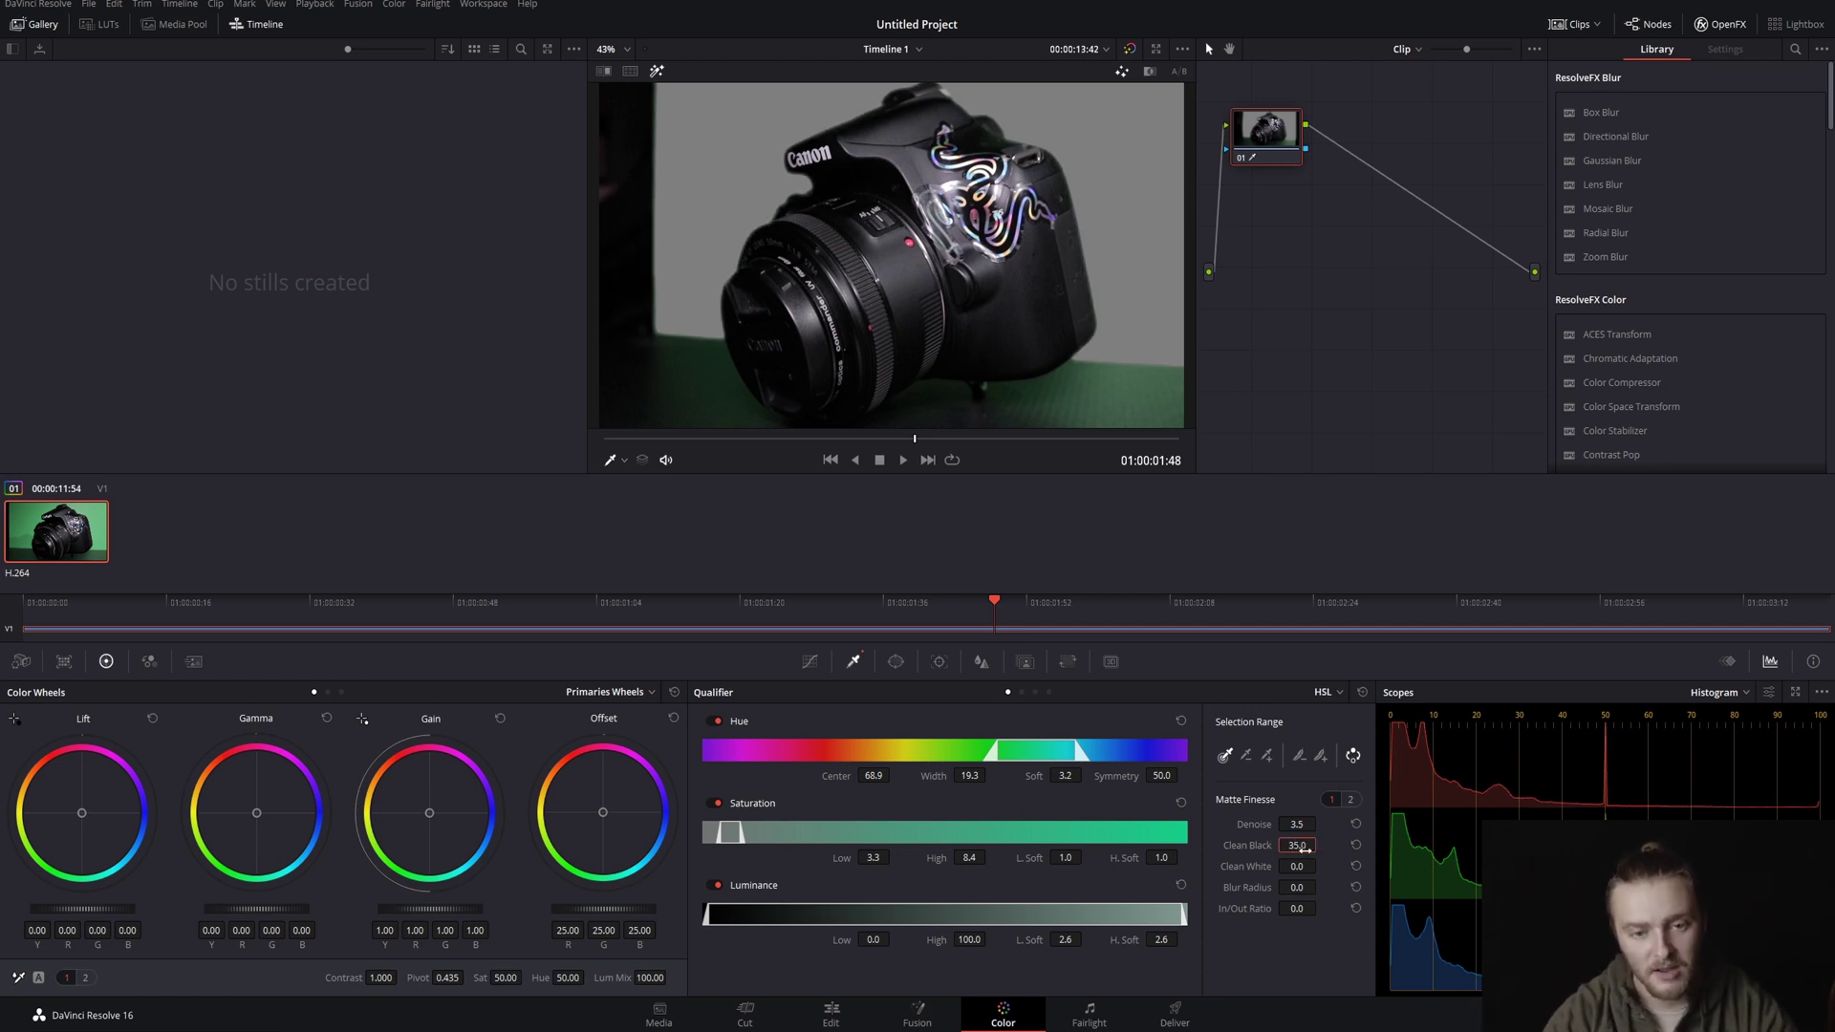
pyautogui.doubleClick(1296, 845)
pyautogui.write('40')
pyautogui.press('Return')
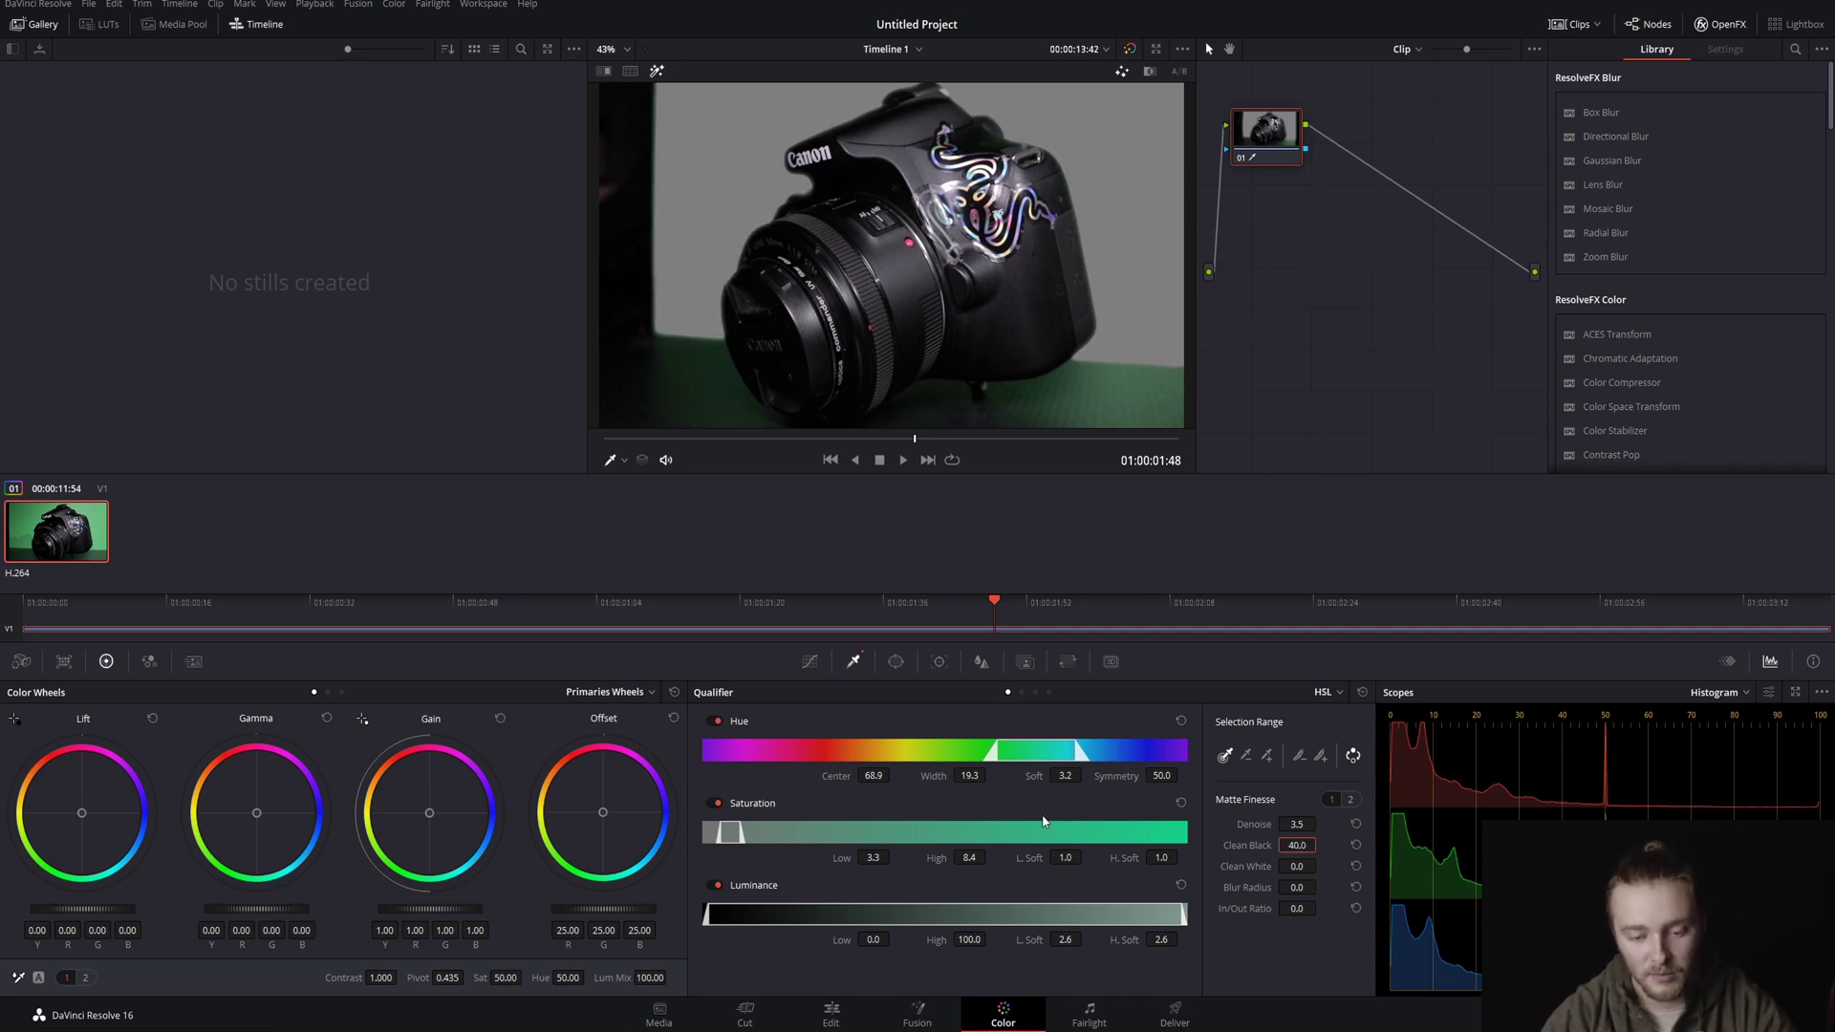
pyautogui.moveTo(741, 834); pyautogui.dragTo(909, 828)
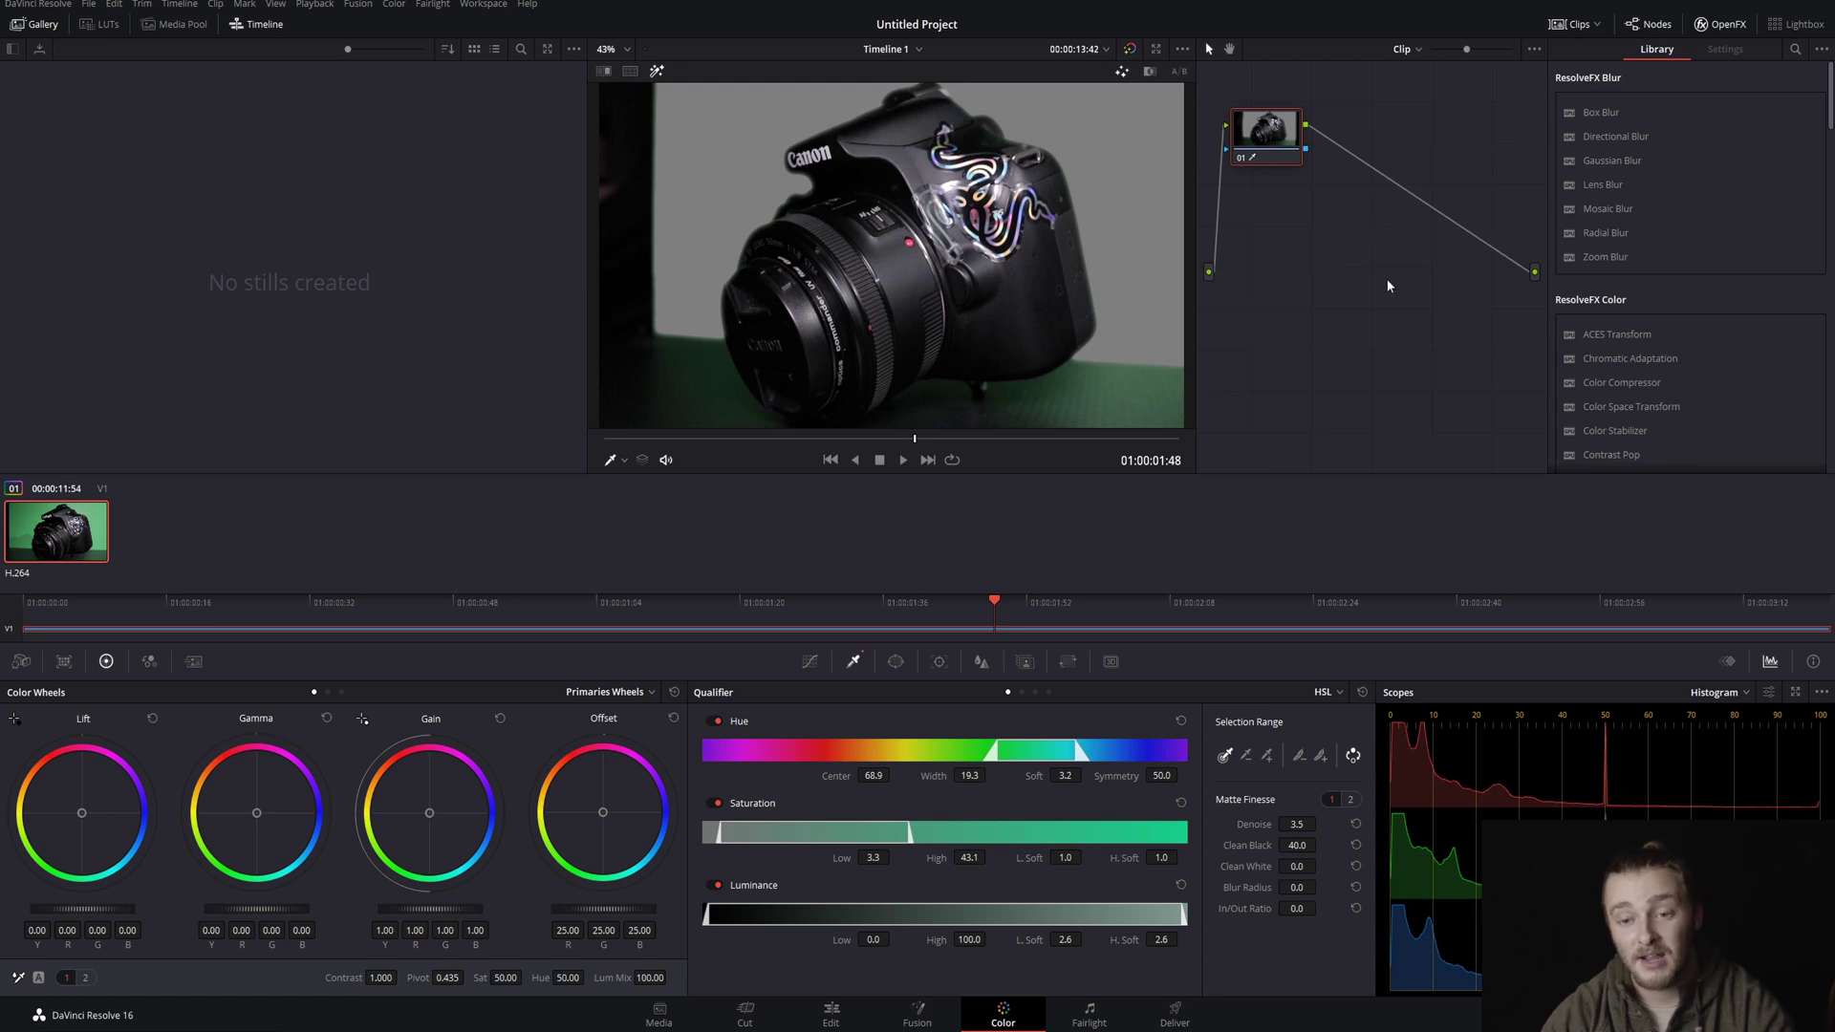
# Add an alpha output, wire node 01's matte to it, and view the keyed clip on the Edit page.
pyautogui.rightClick(1329, 241)
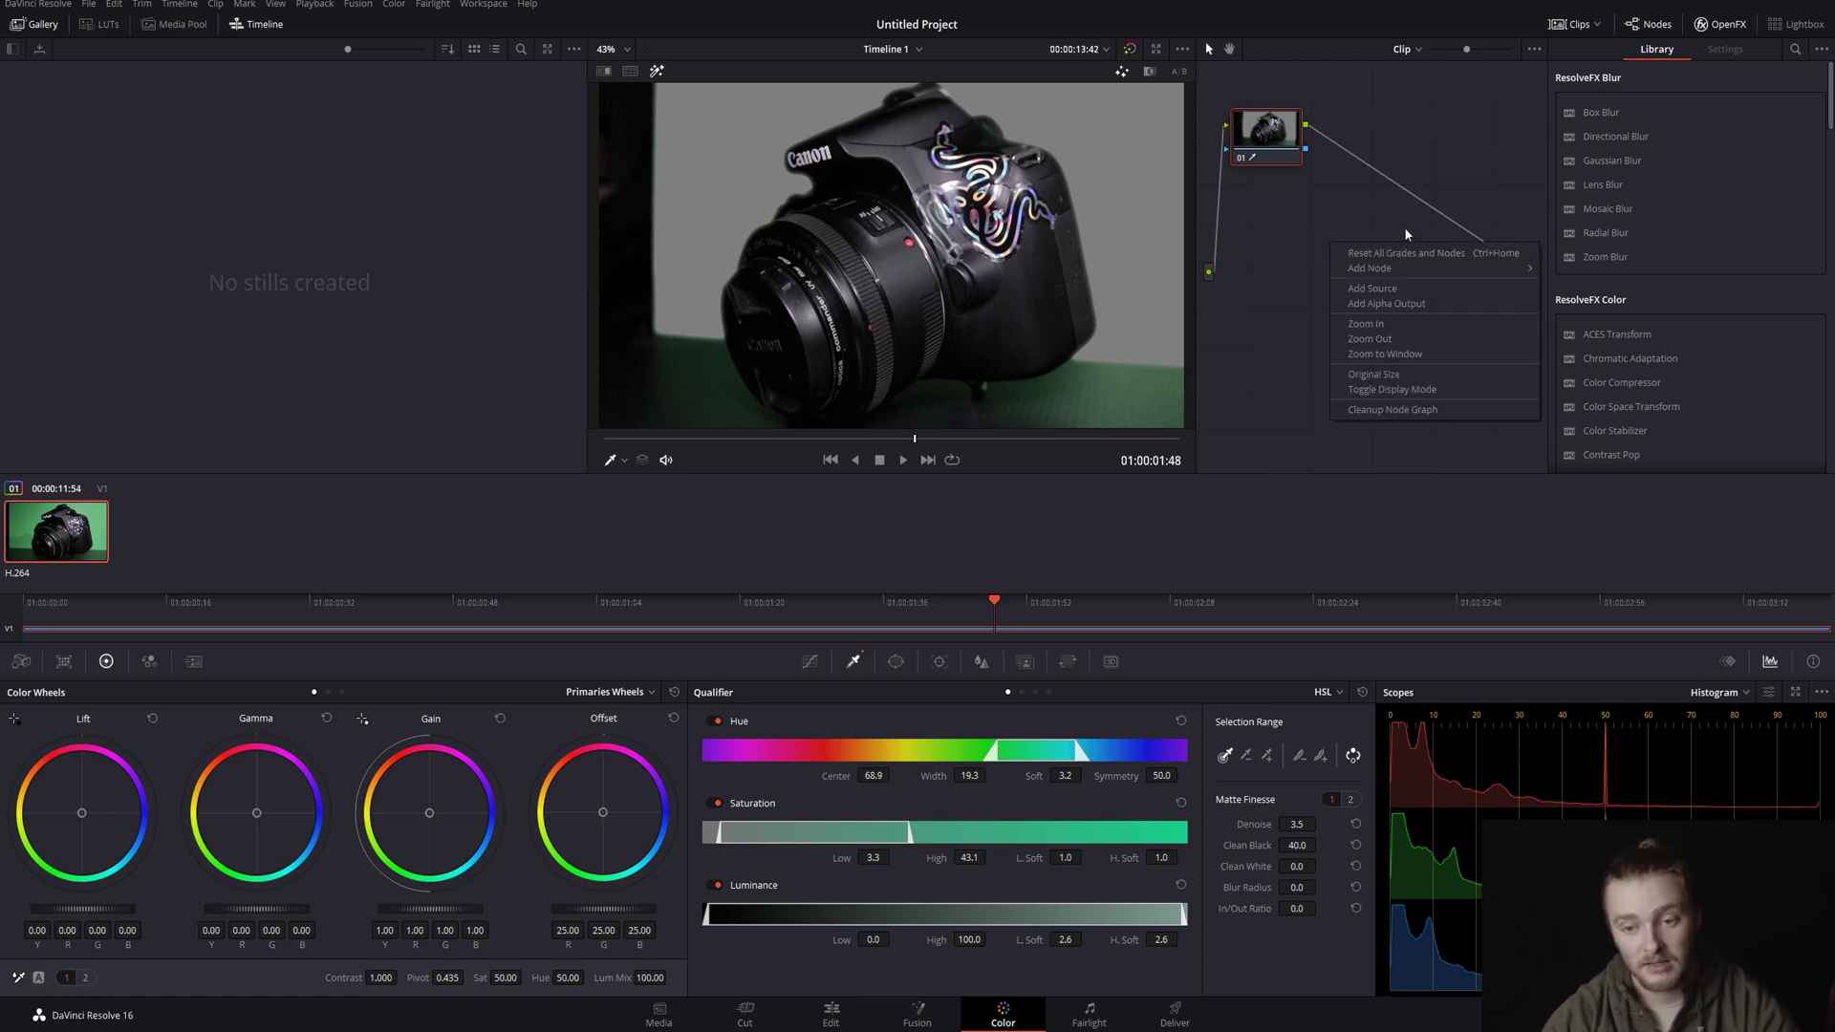
pyautogui.click(1371, 304)
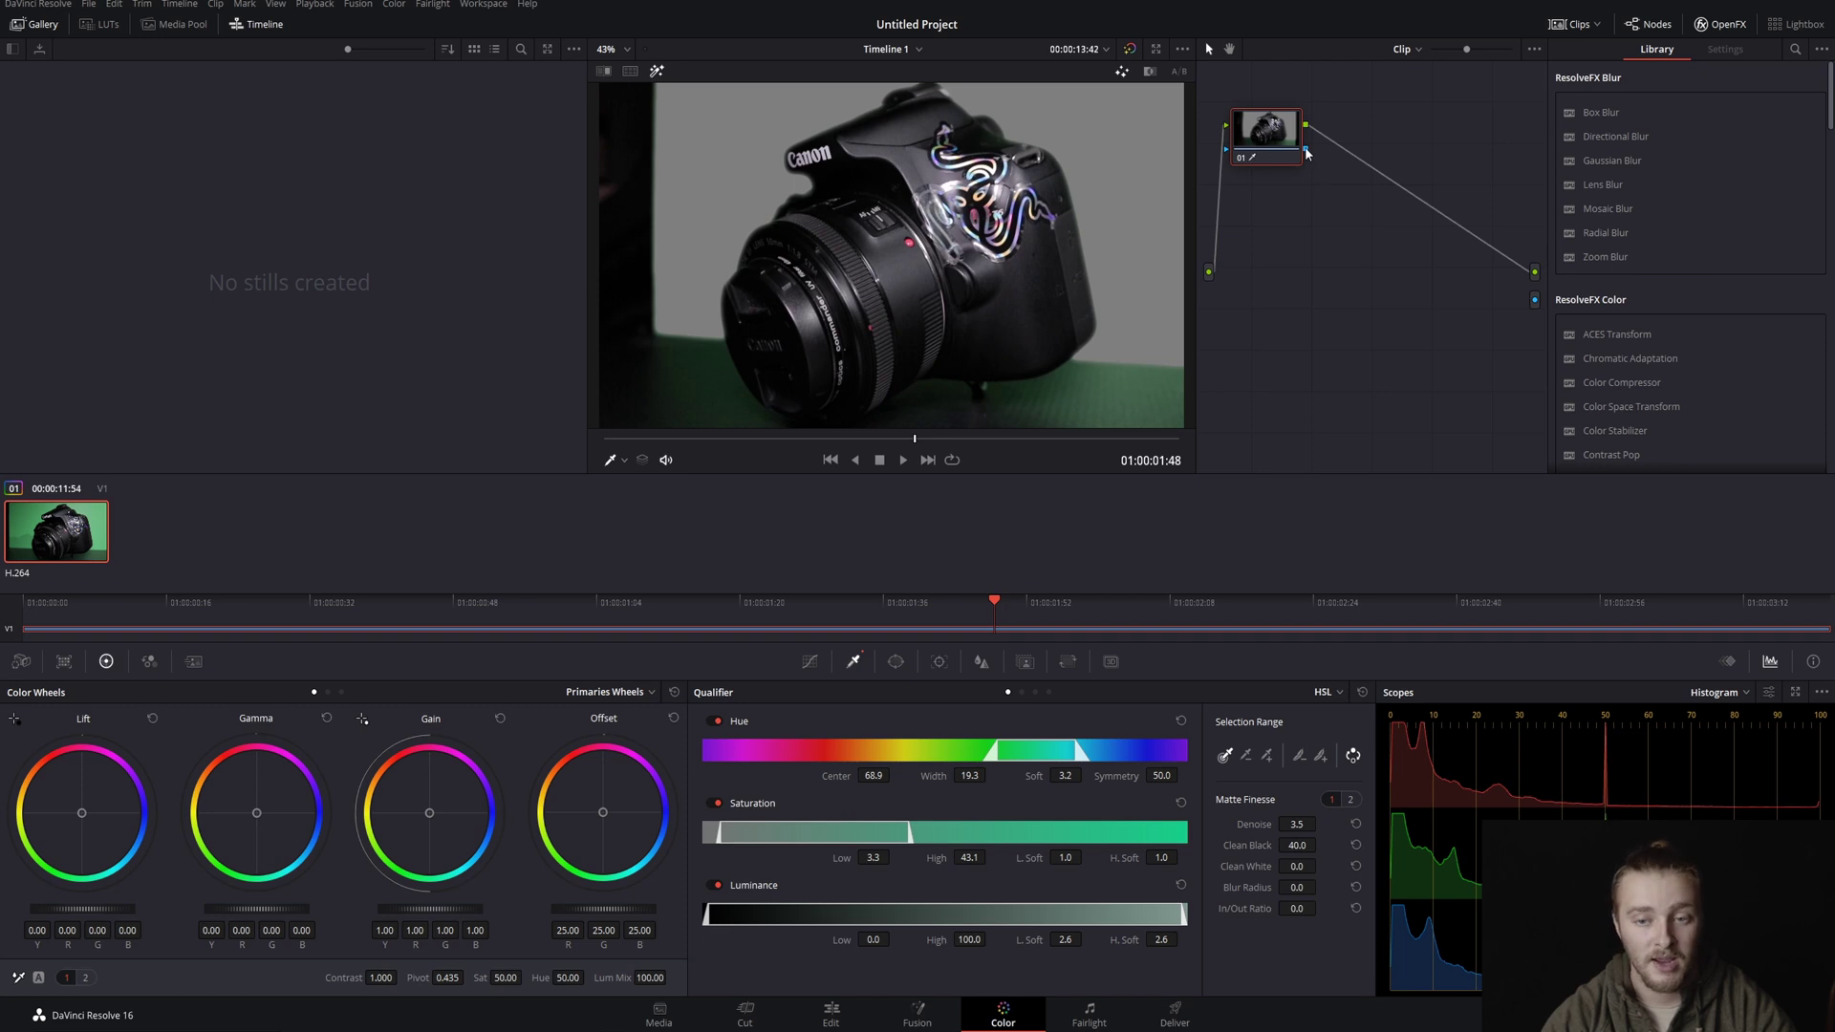
pyautogui.moveTo(1520, 308); pyautogui.dragTo(1535, 301)
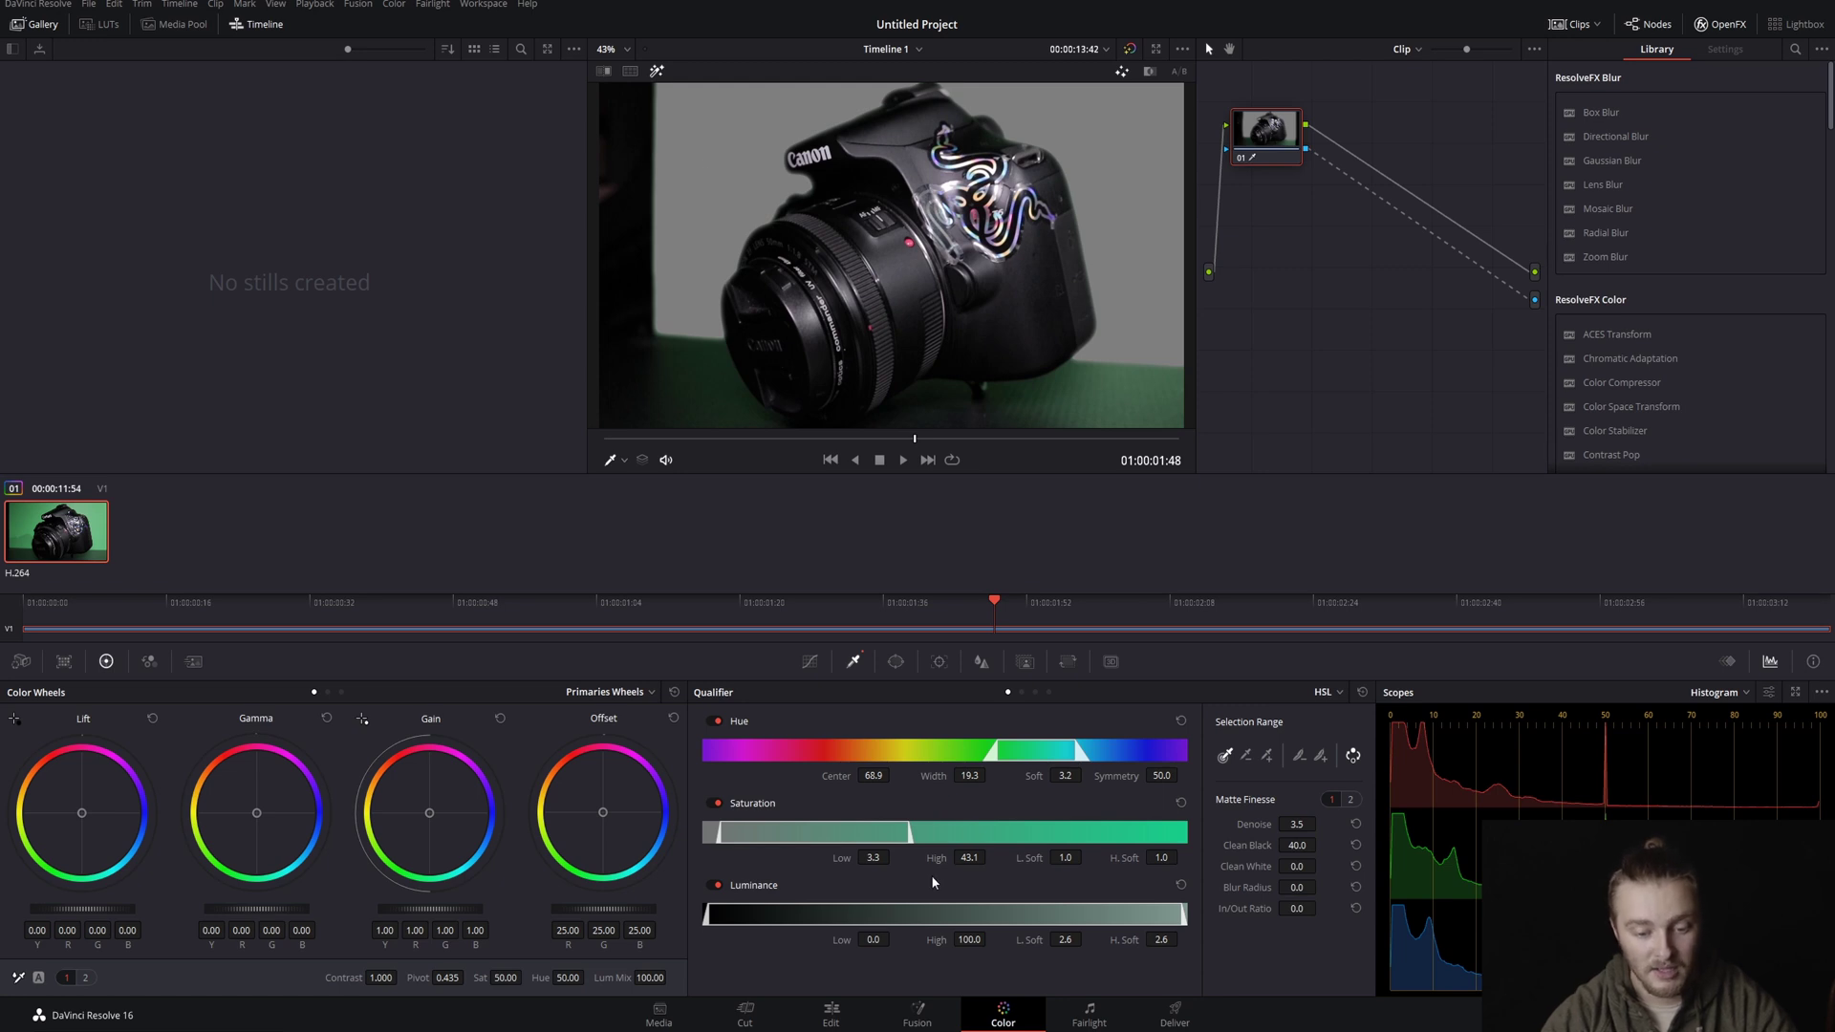
pyautogui.click(830, 1015)
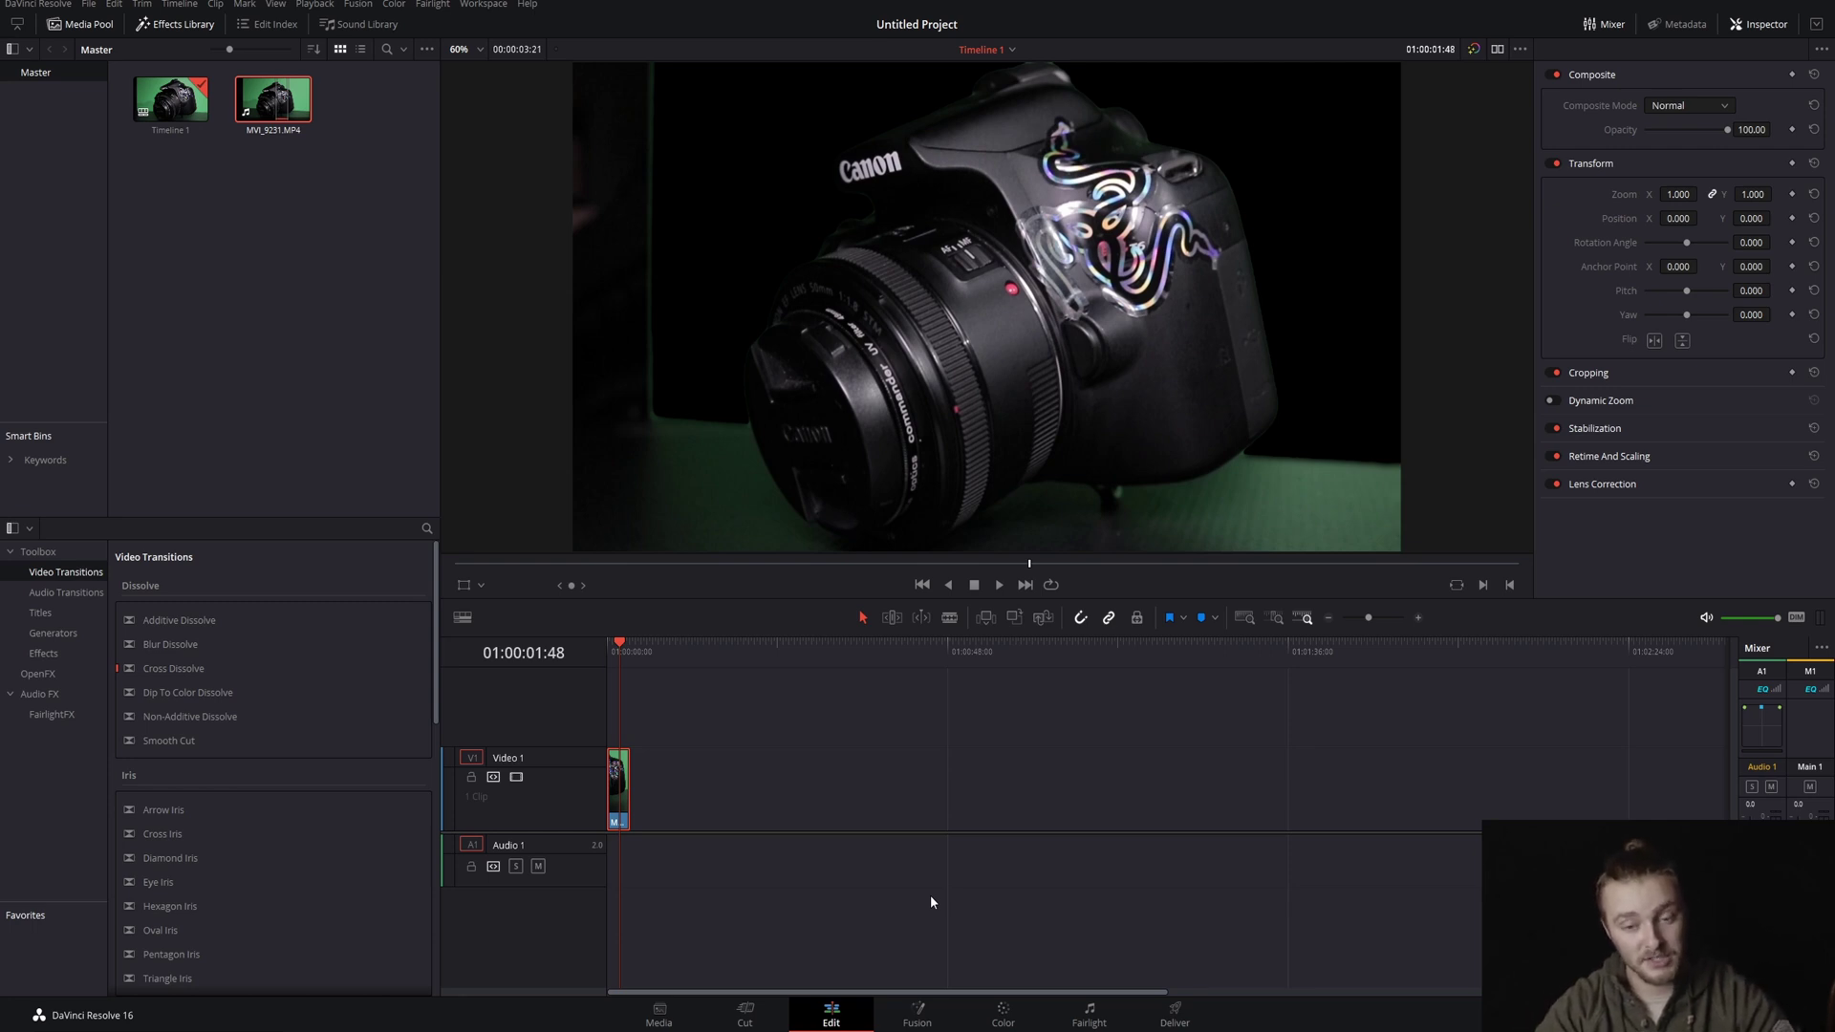
# Back on the Color page, reset node 01's grade to clear the qualifier key.
pyautogui.click(1004, 1016)
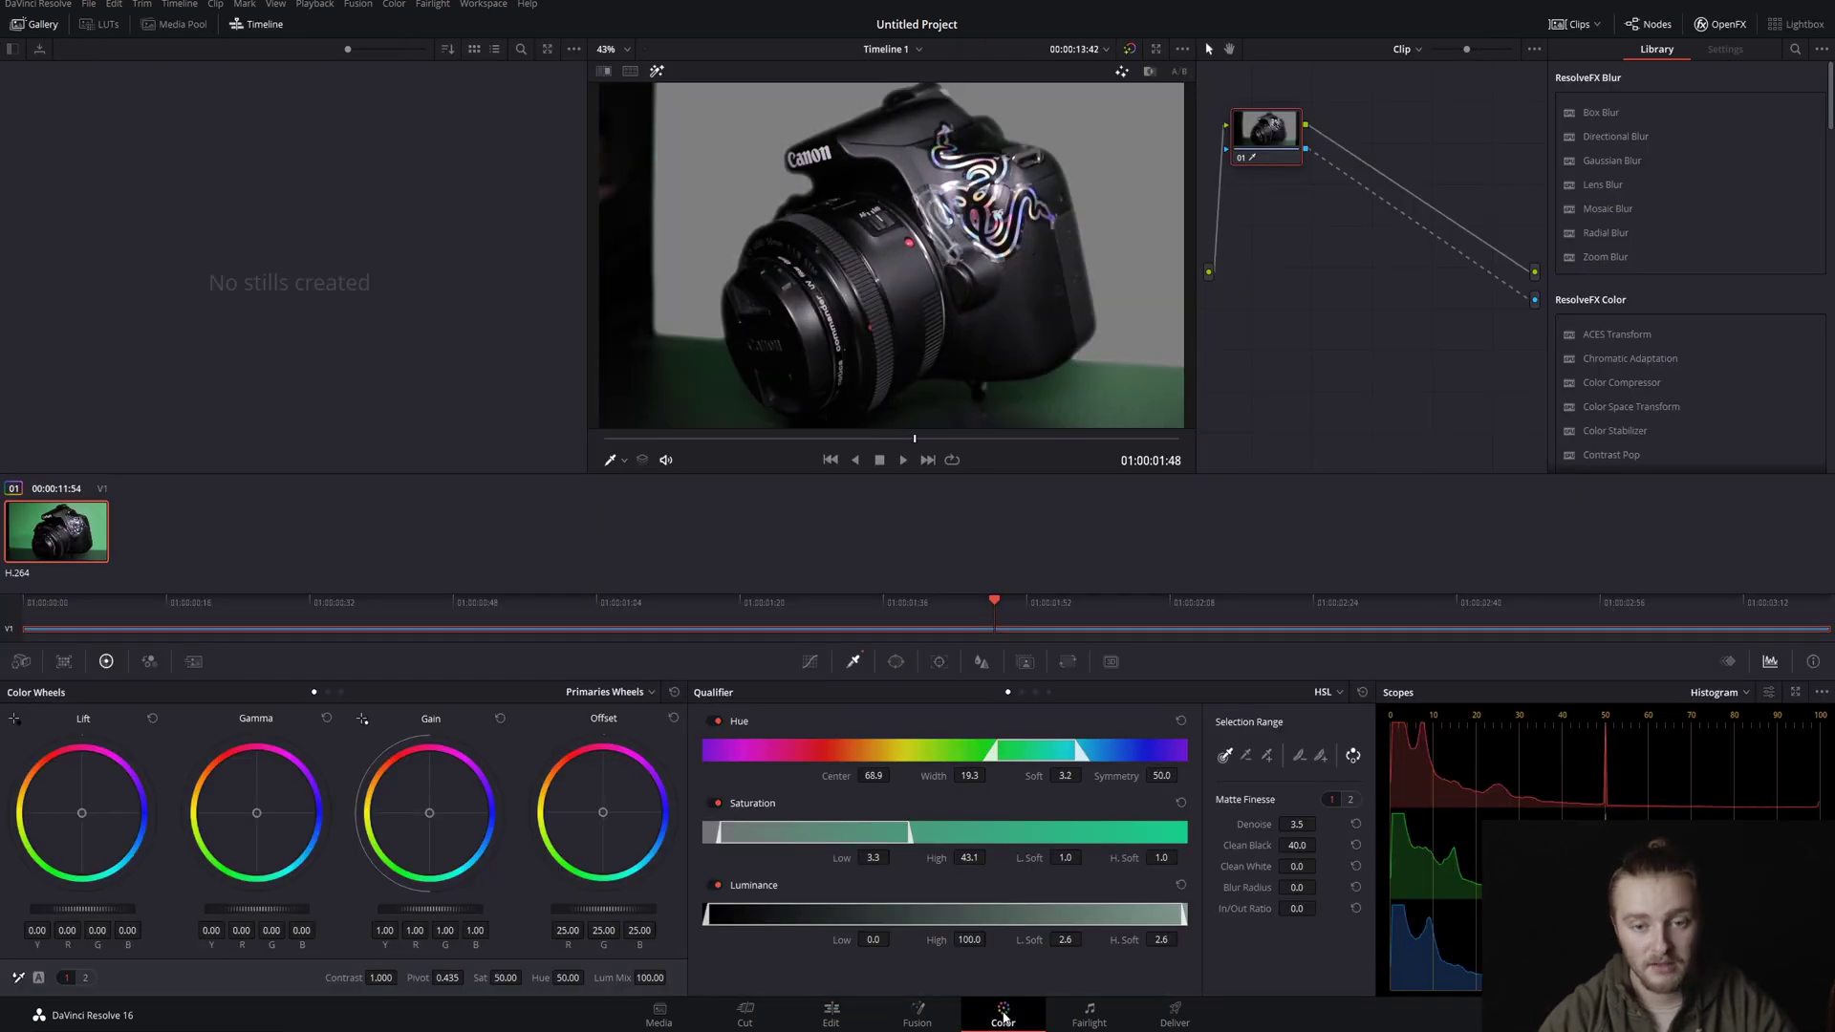
pyautogui.rightClick(1275, 145)
pyautogui.click(1319, 148)
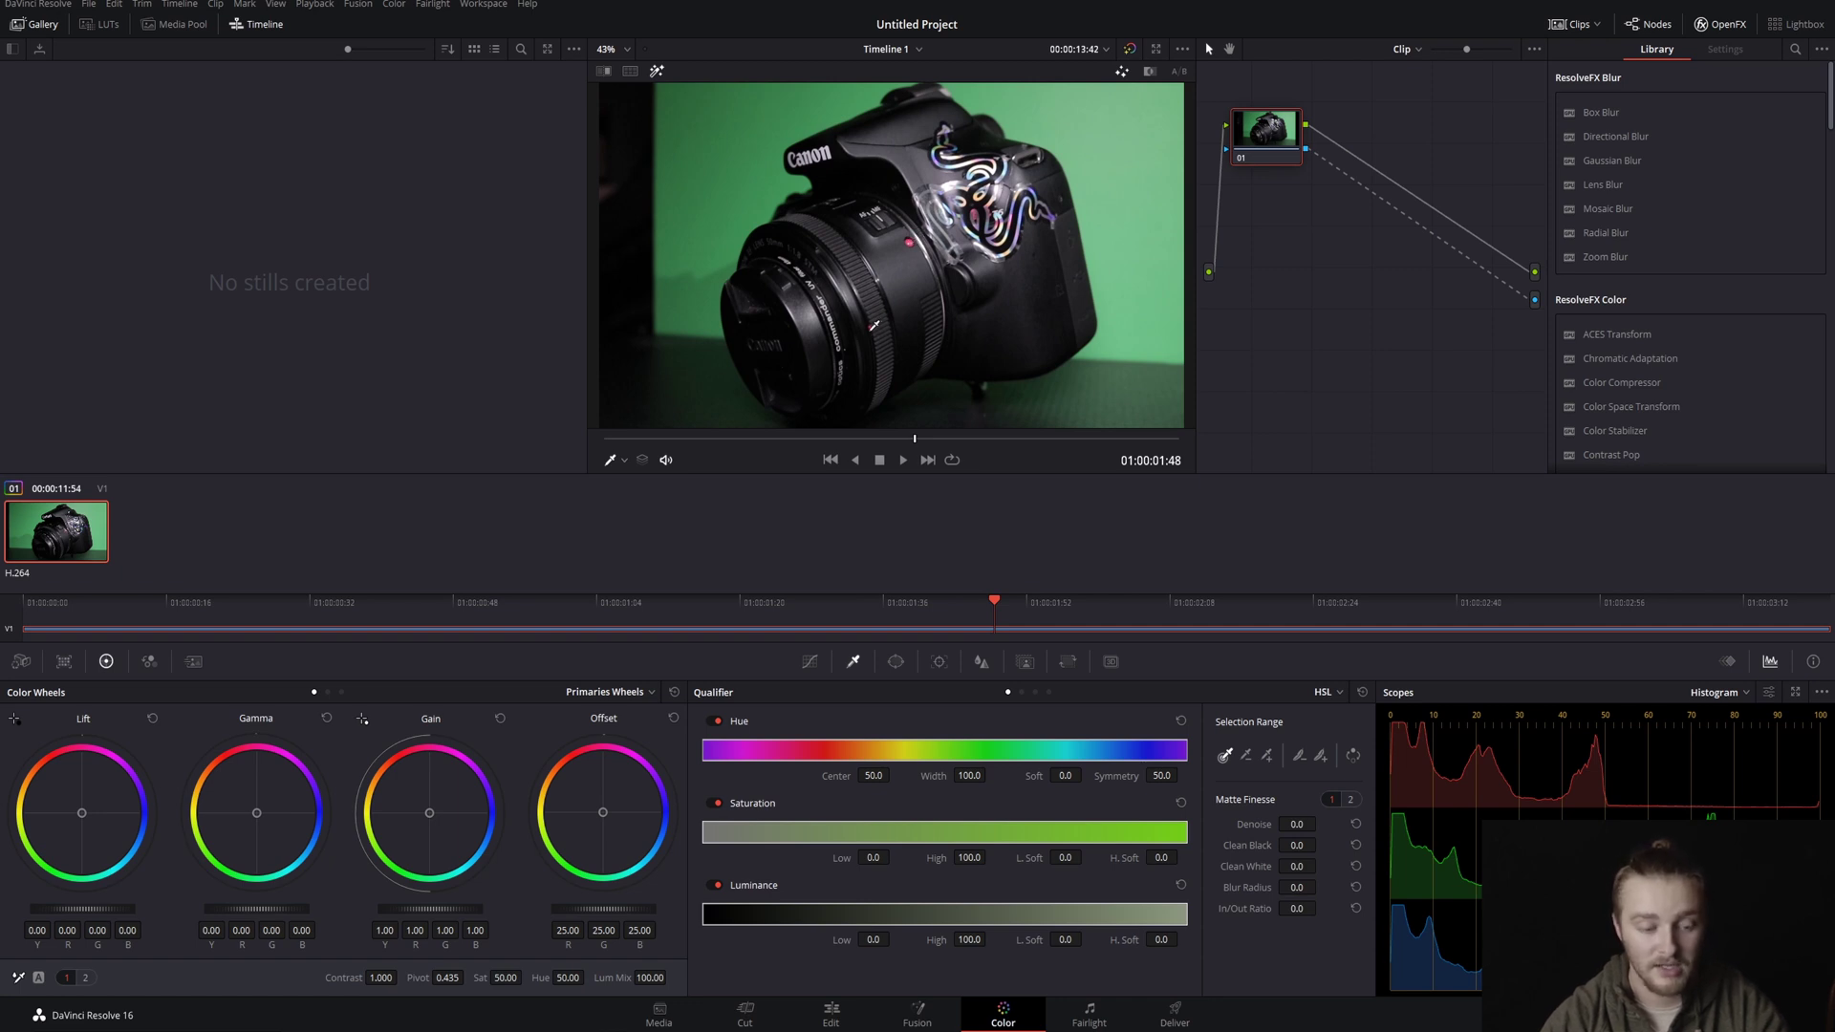
# Add a Corrector node 02 and insert it in series after node 01.
pyautogui.scroll(4, 980, 209)
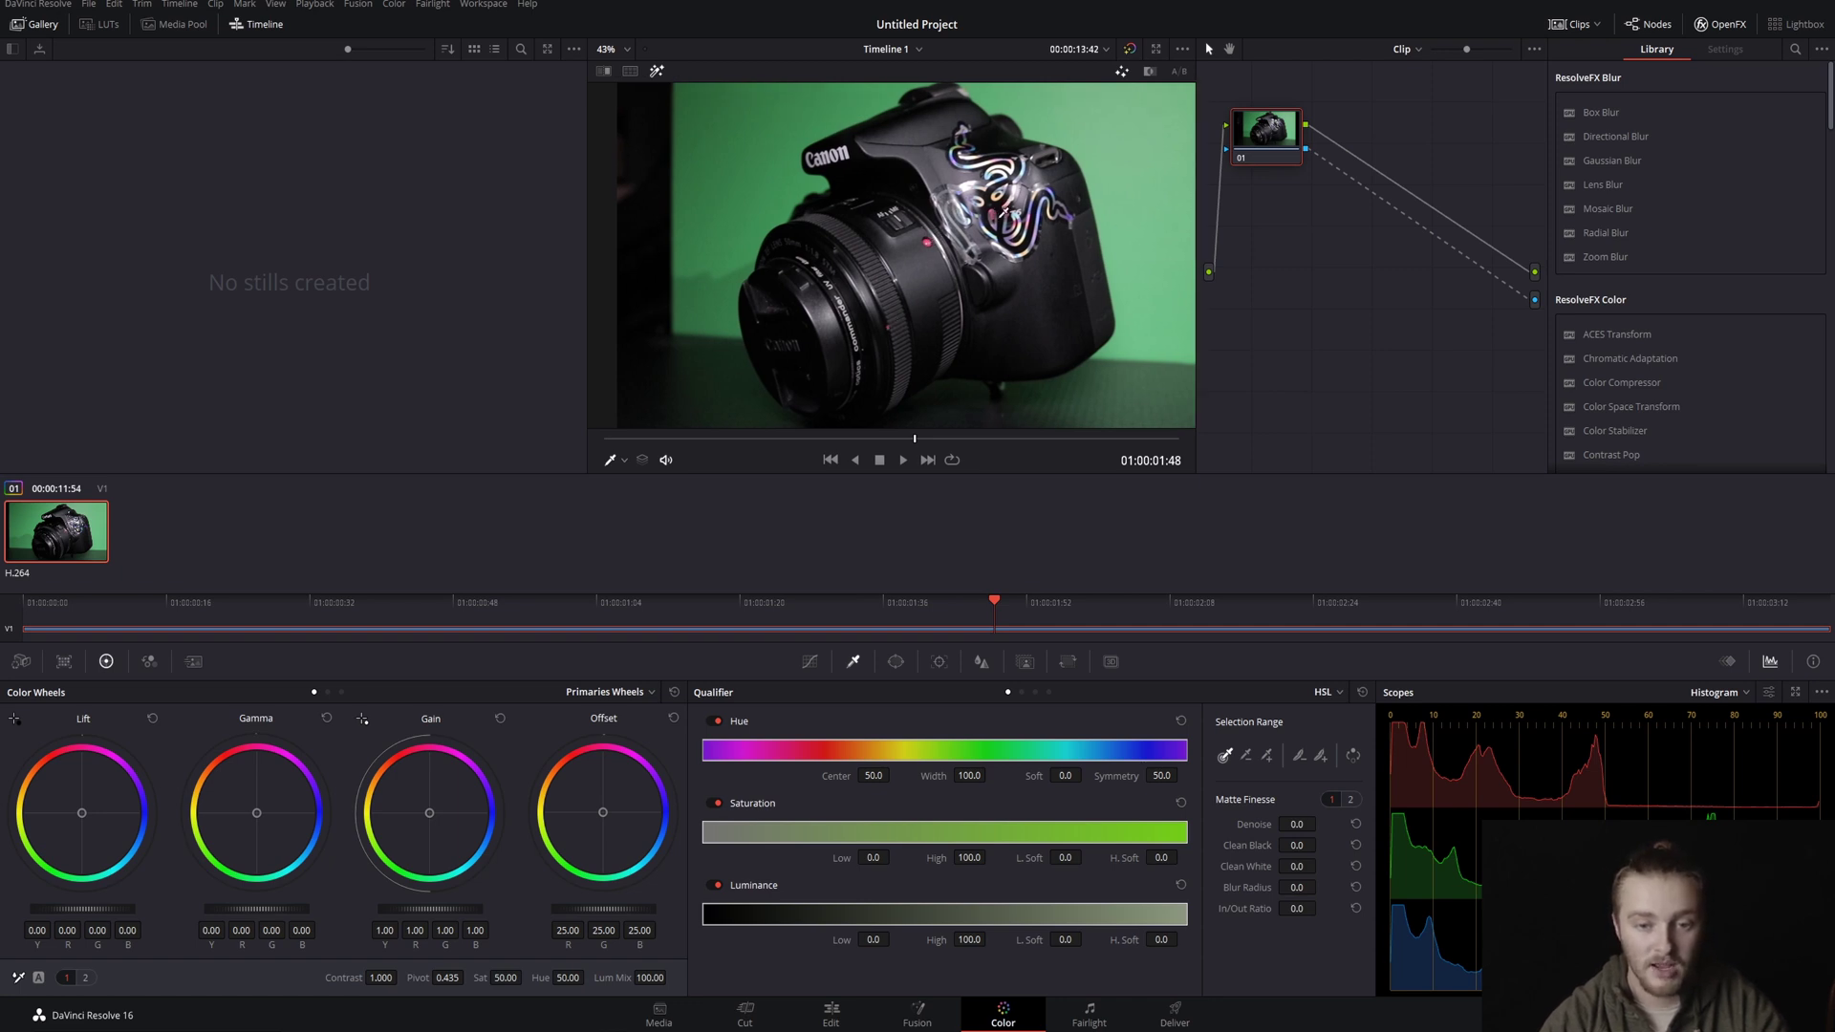
pyautogui.scroll(3, 1037, 196)
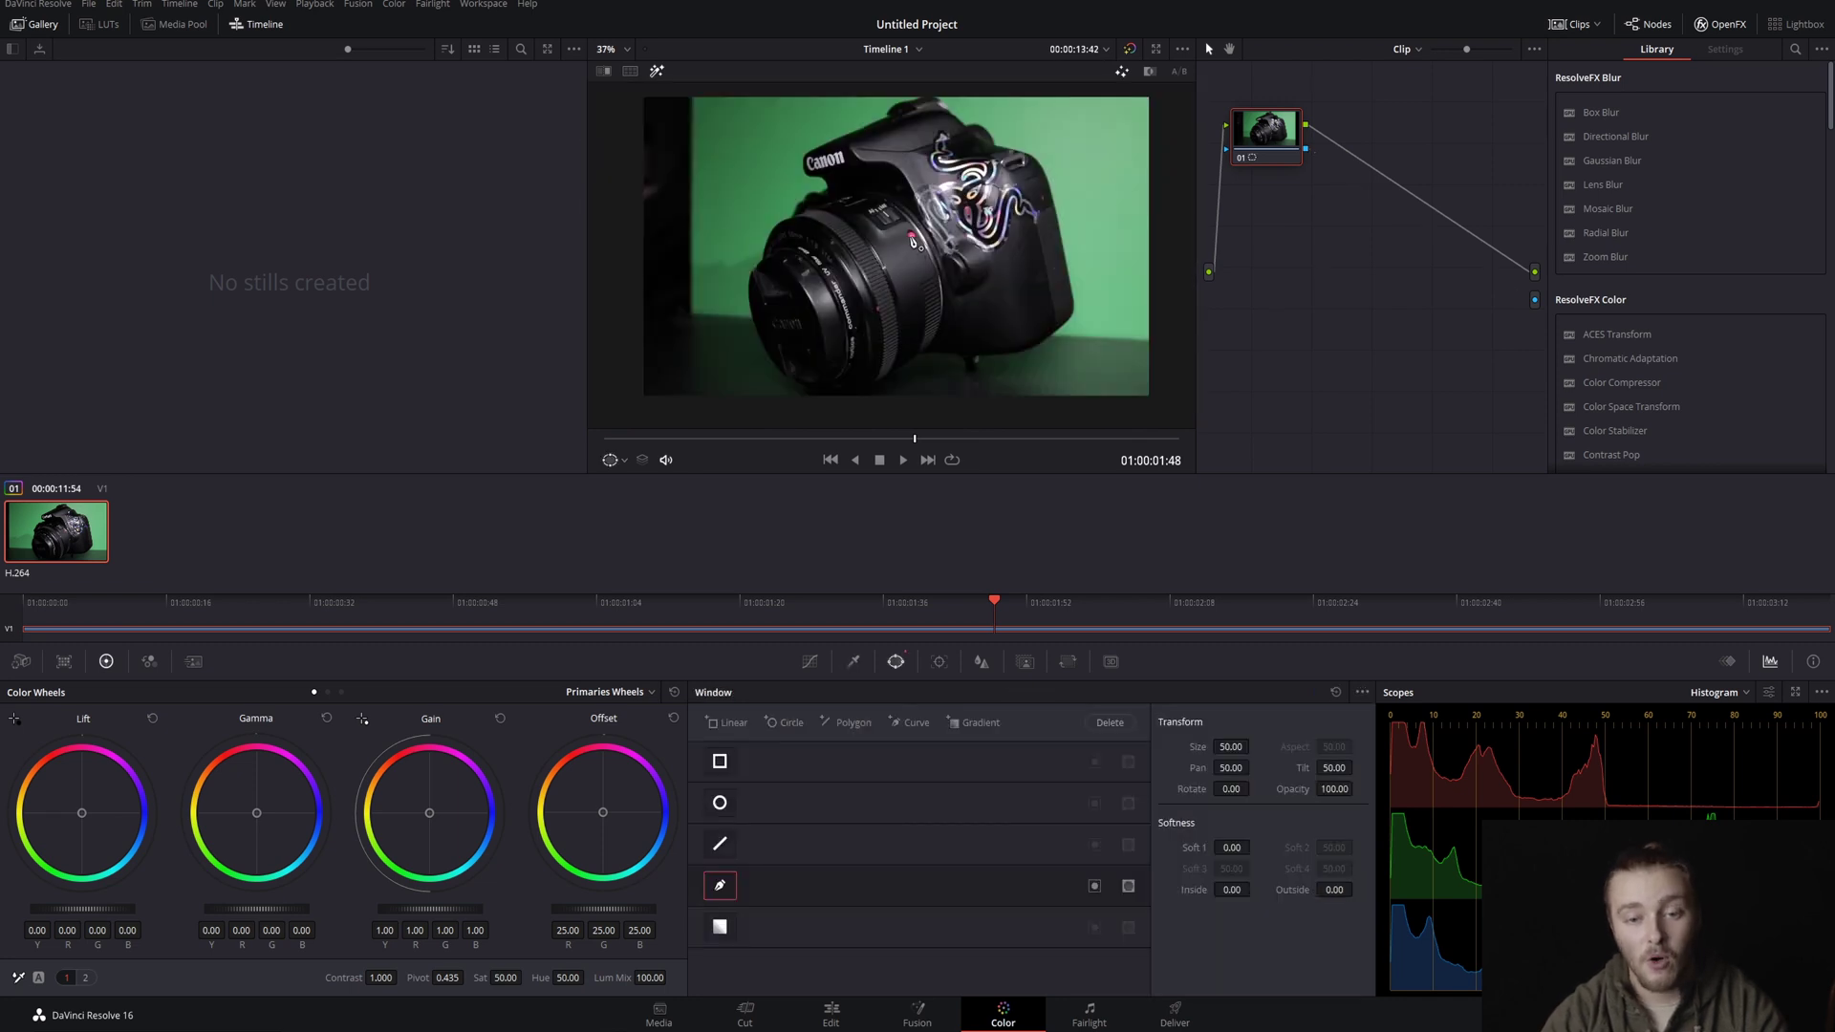
pyautogui.rightClick(1354, 293)
pyautogui.moveTo(1385, 321)
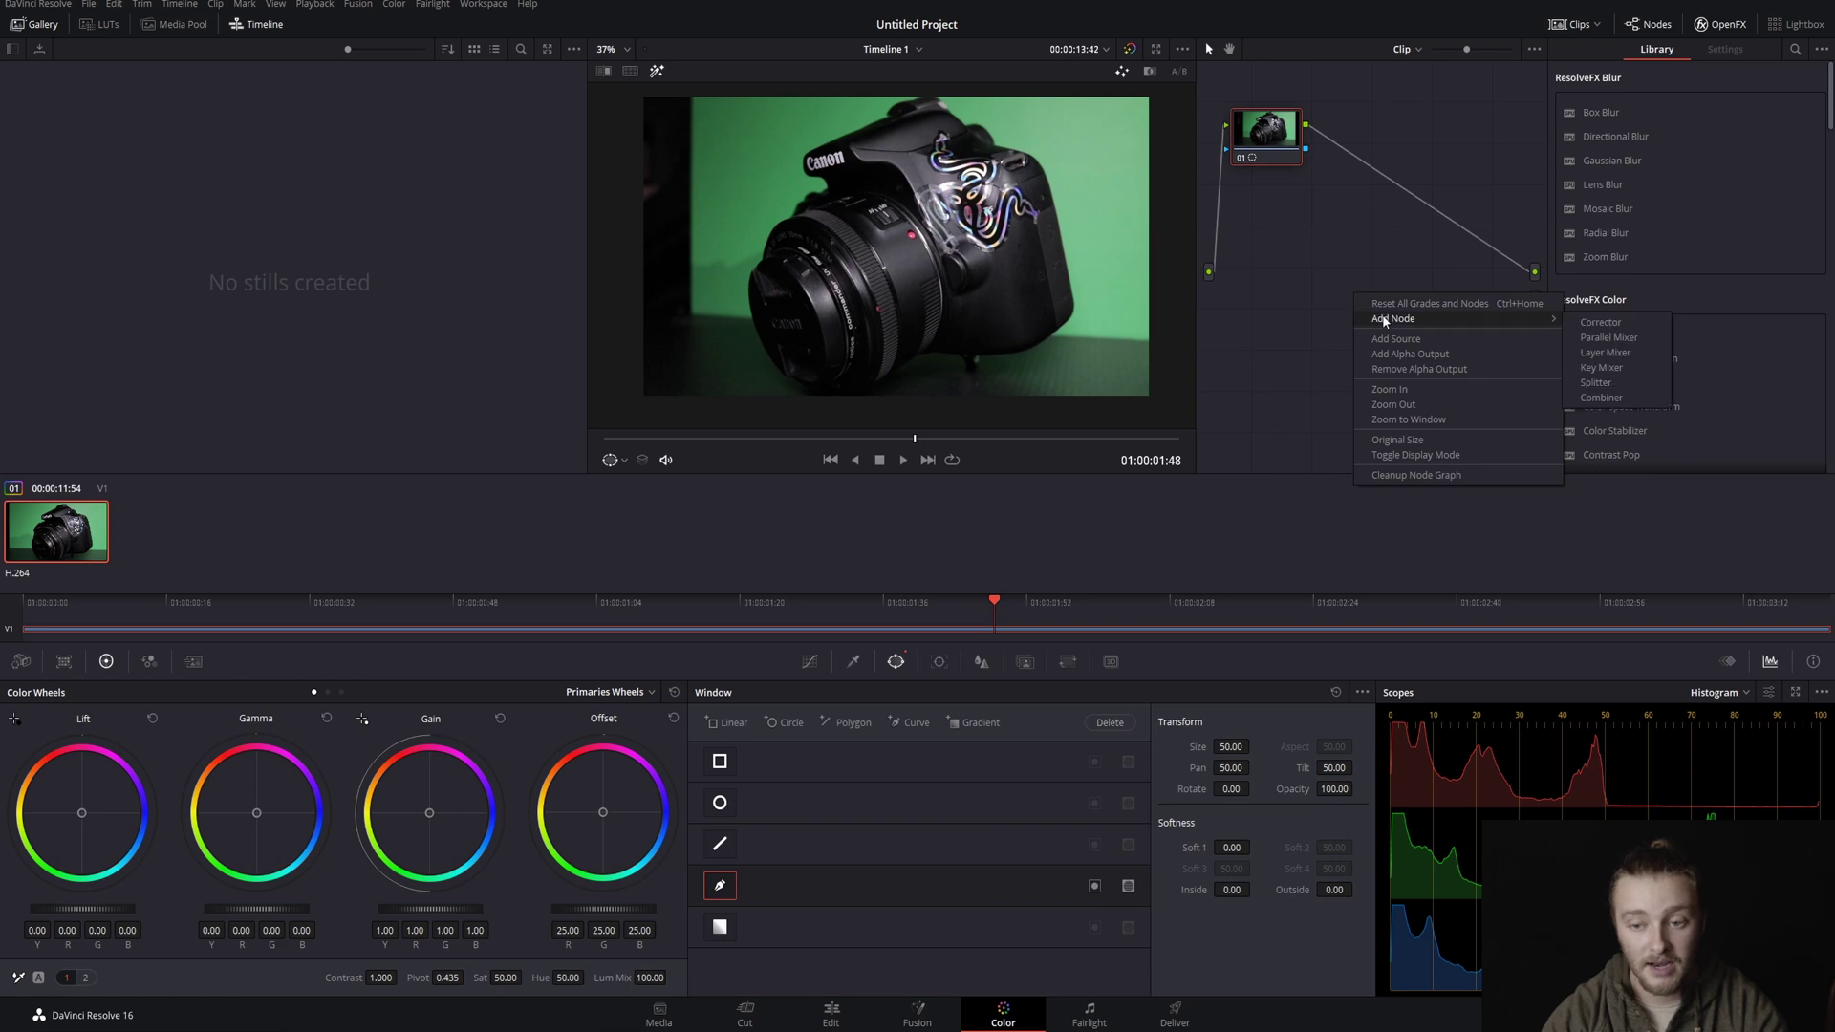
pyautogui.click(1601, 322)
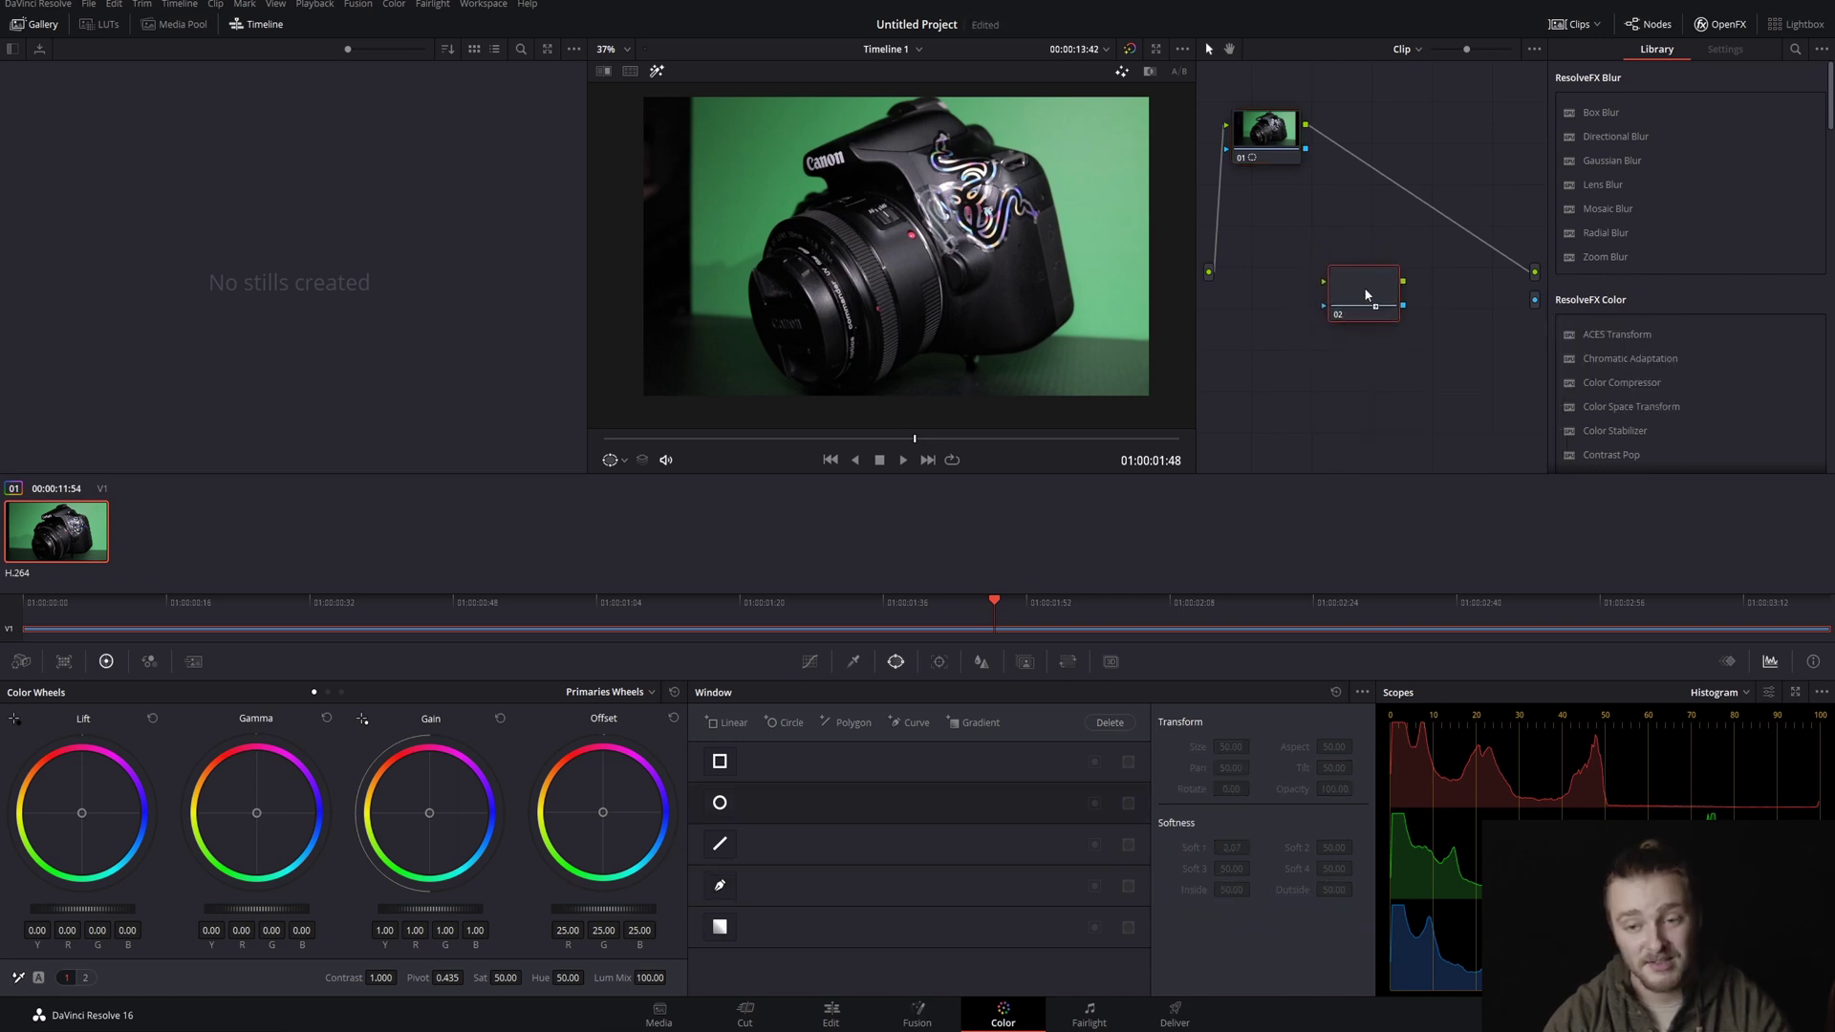
pyautogui.moveTo(1371, 285); pyautogui.dragTo(1404, 198)
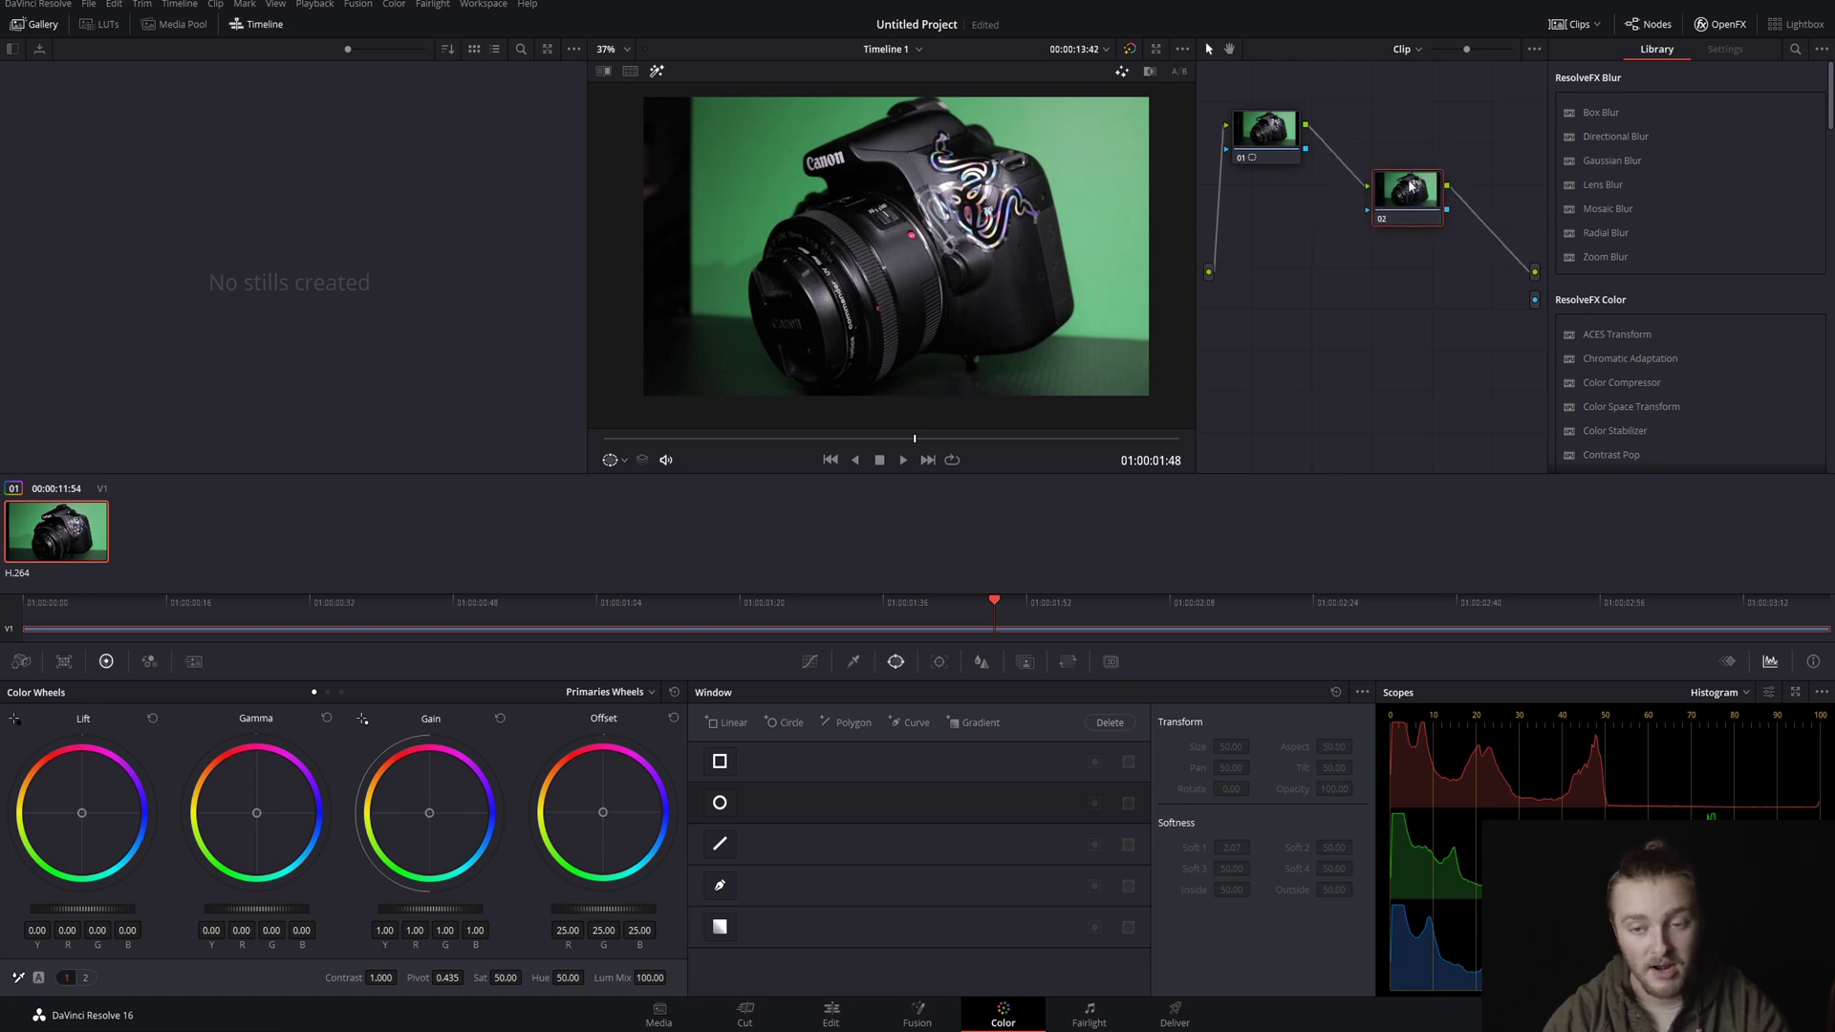
pyautogui.moveTo(1410, 168); pyautogui.dragTo(1415, 184)
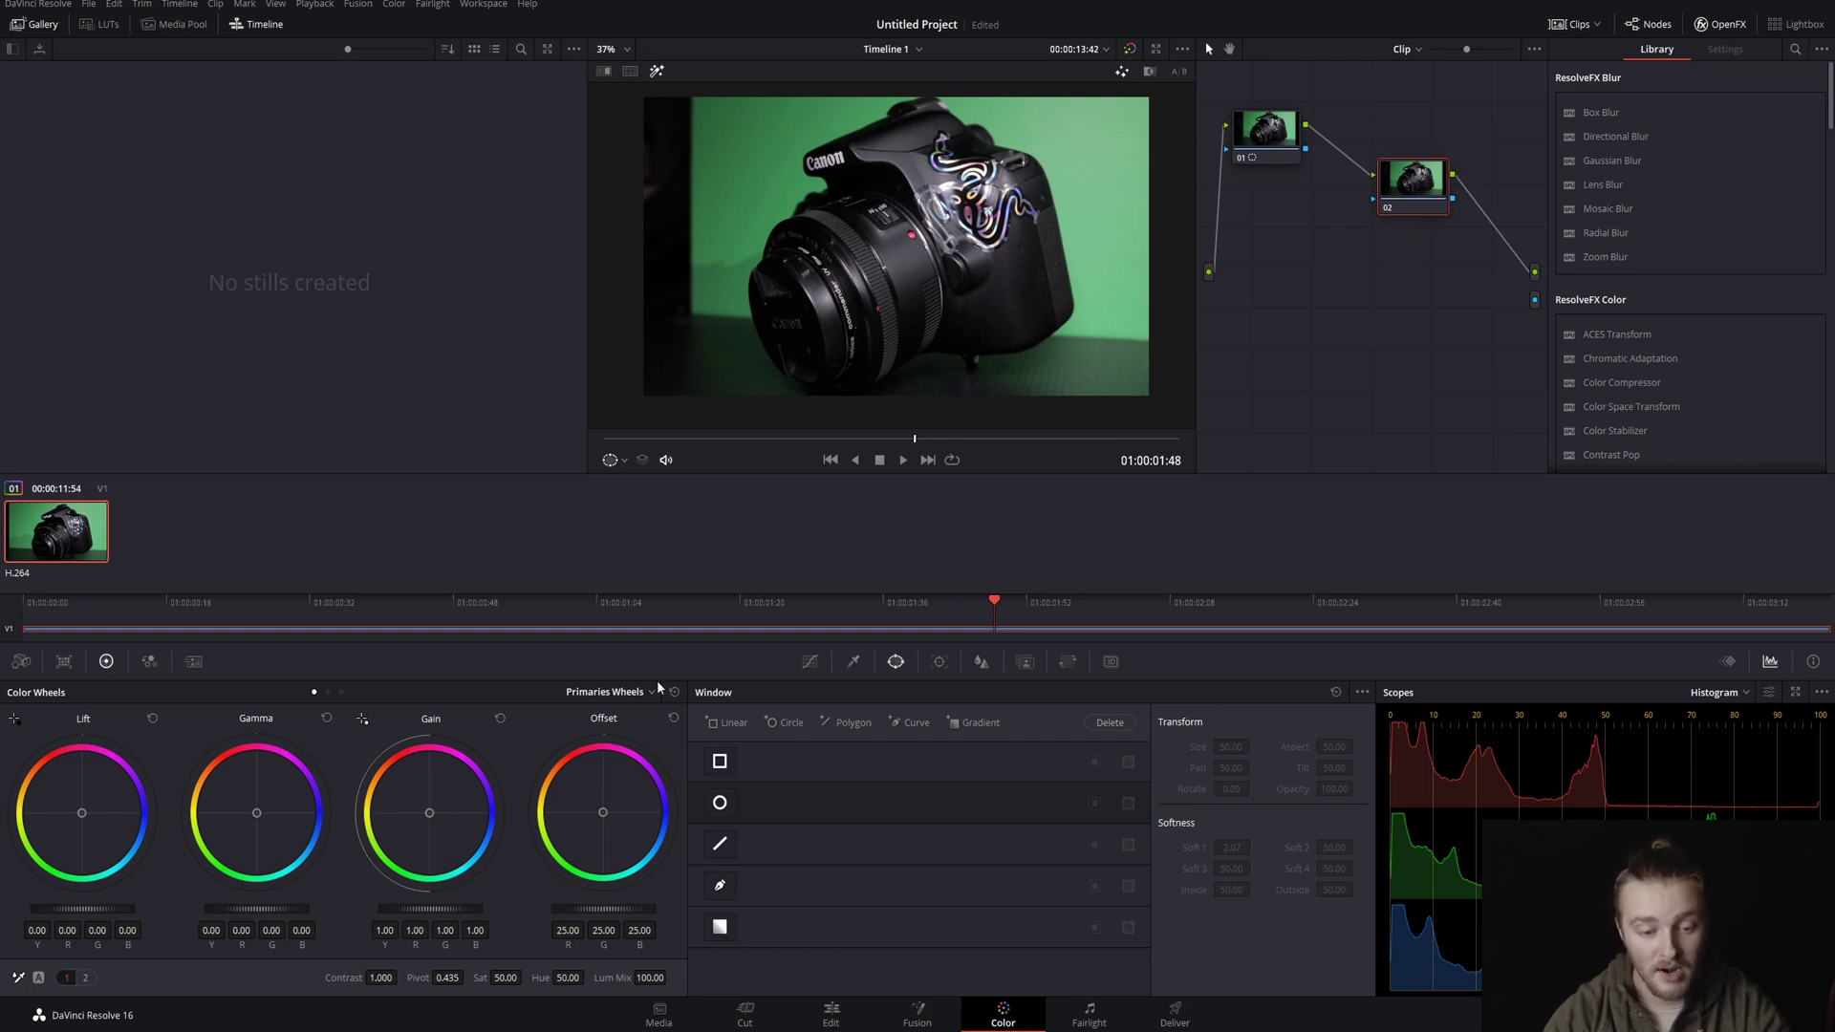
# Draw a curve window around the red dot on node 02 and position it over the dot.
pyautogui.click(720, 885)
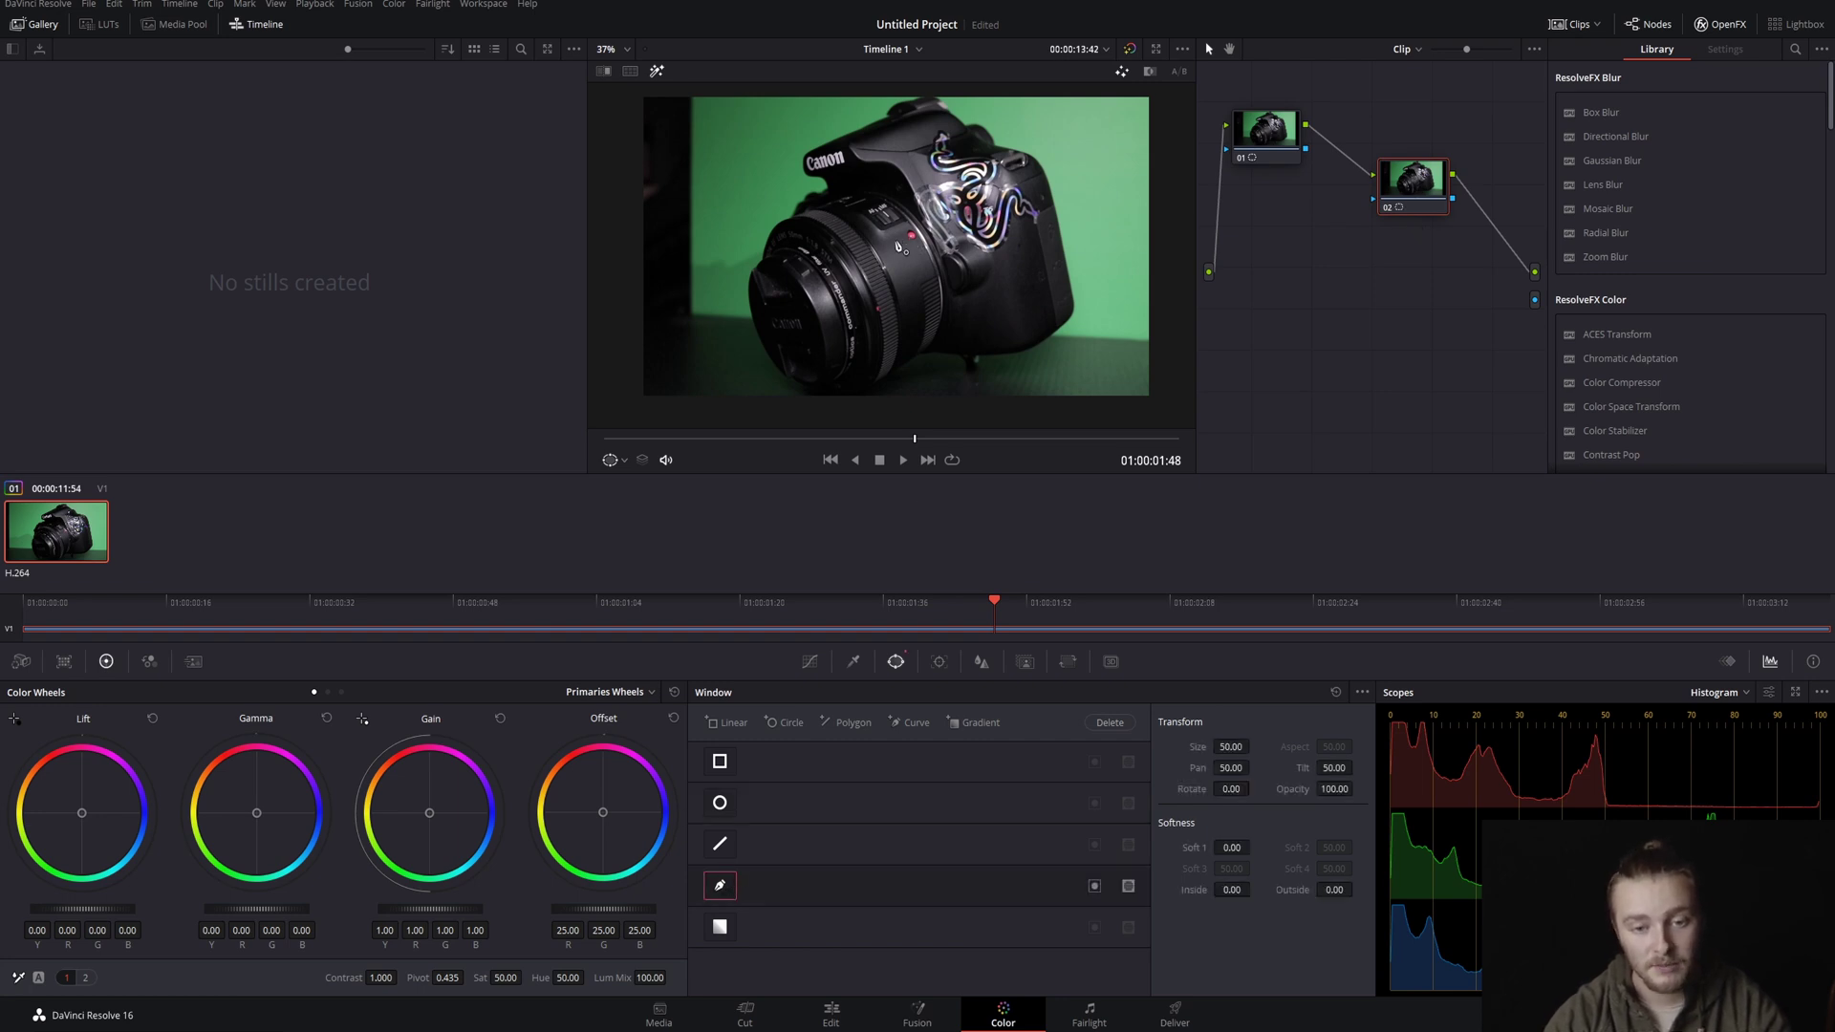
pyautogui.click(898, 245)
pyautogui.click(904, 228)
pyautogui.click(919, 219)
pyautogui.click(924, 240)
pyautogui.click(912, 251)
pyautogui.click(899, 245)
pyautogui.hotkey('shift', 'h')
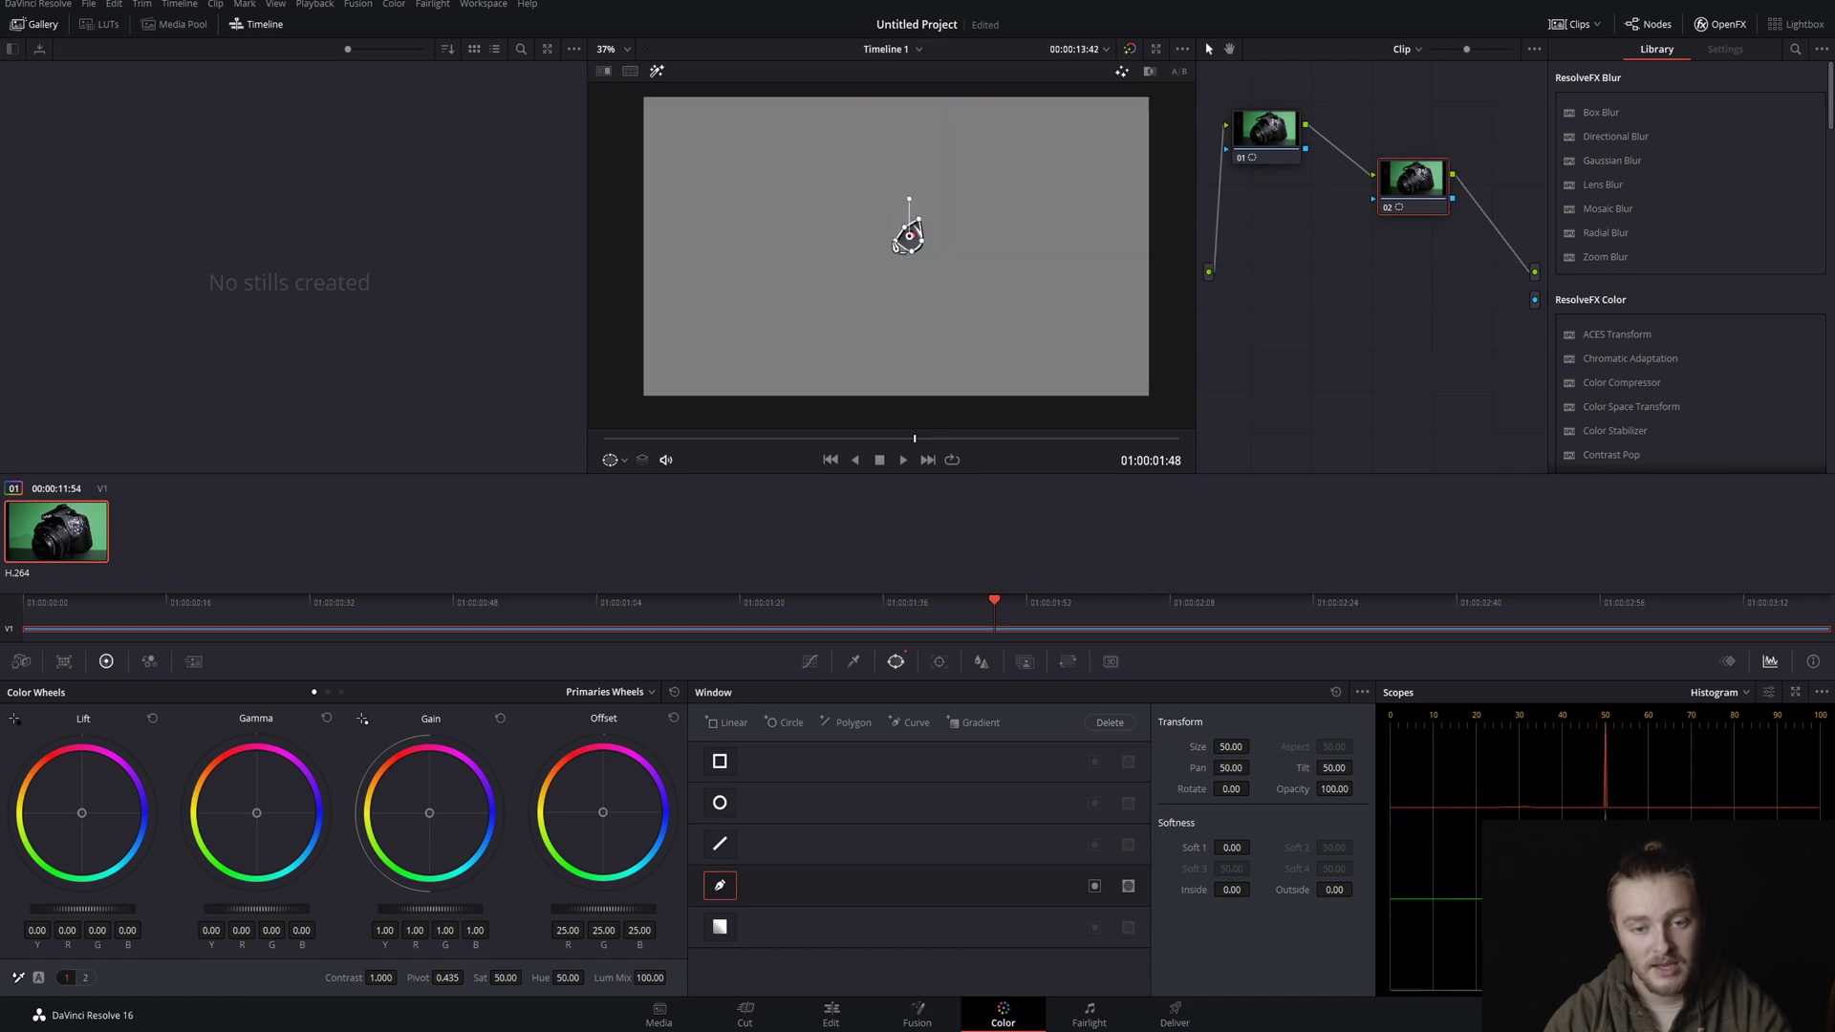
pyautogui.press('space')
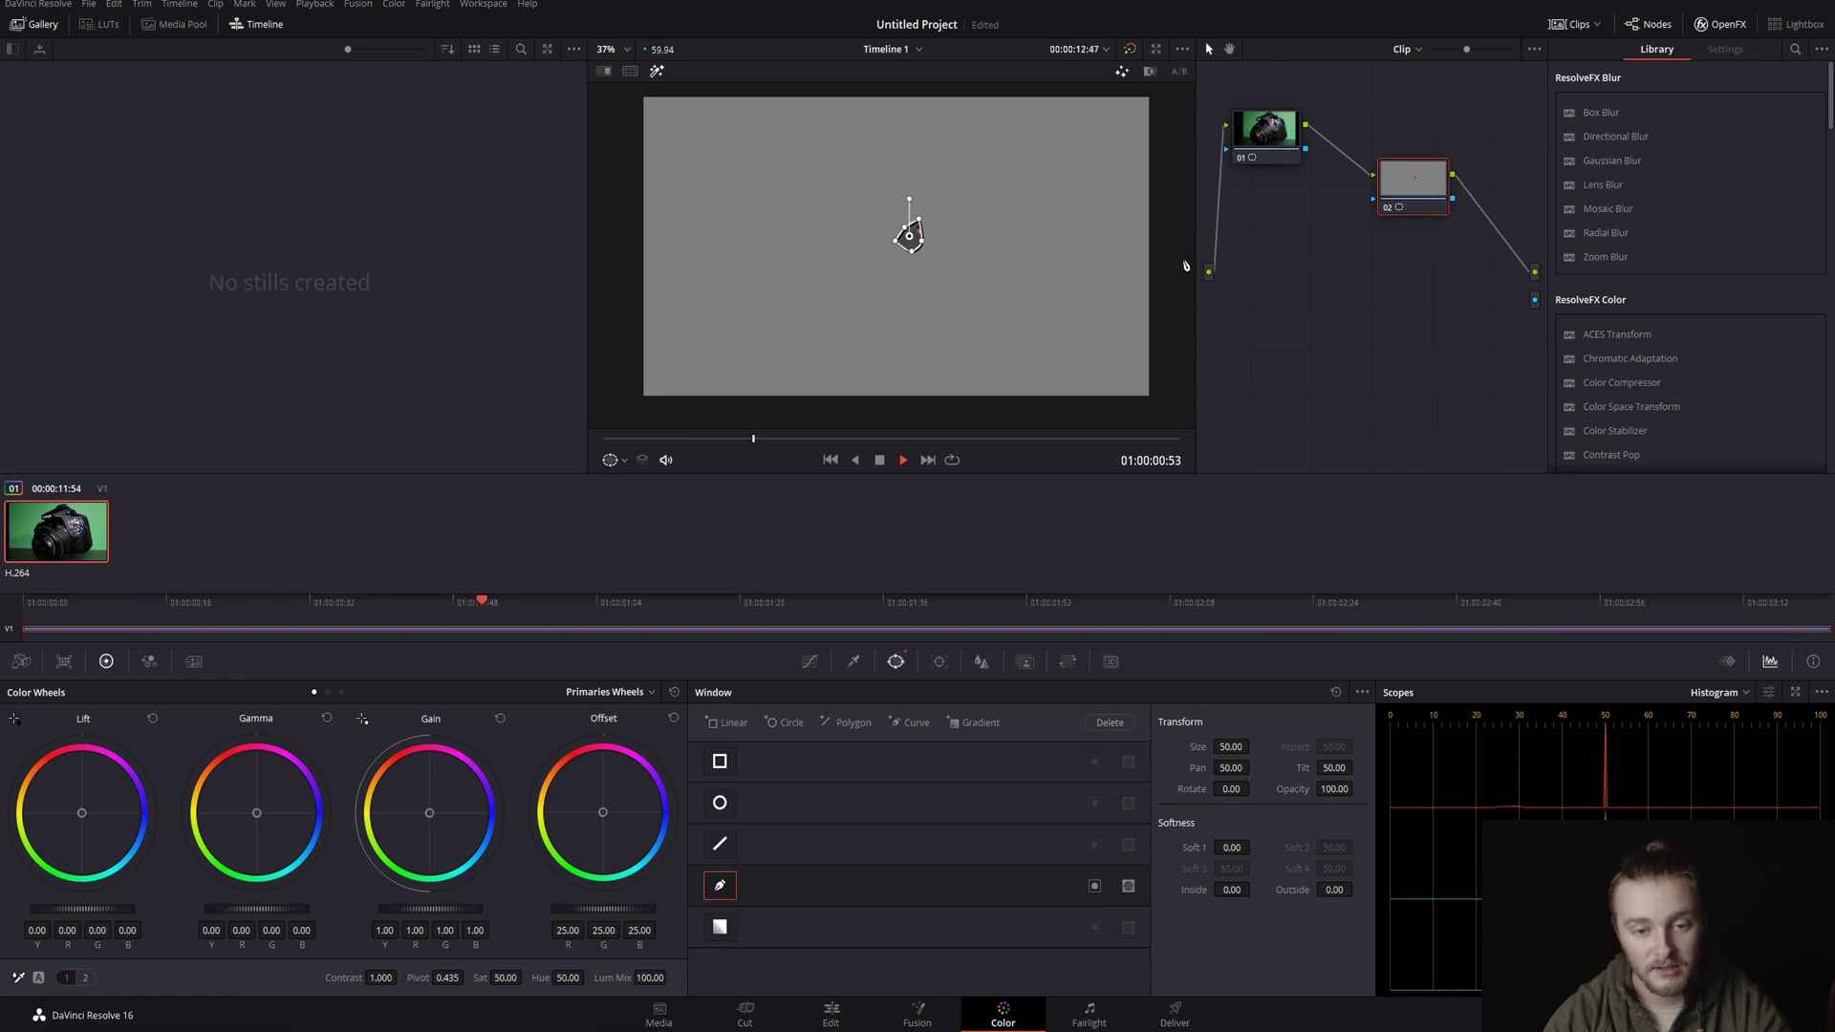
pyautogui.press('space')
pyautogui.moveTo(909, 236); pyautogui.dragTo(920, 230)
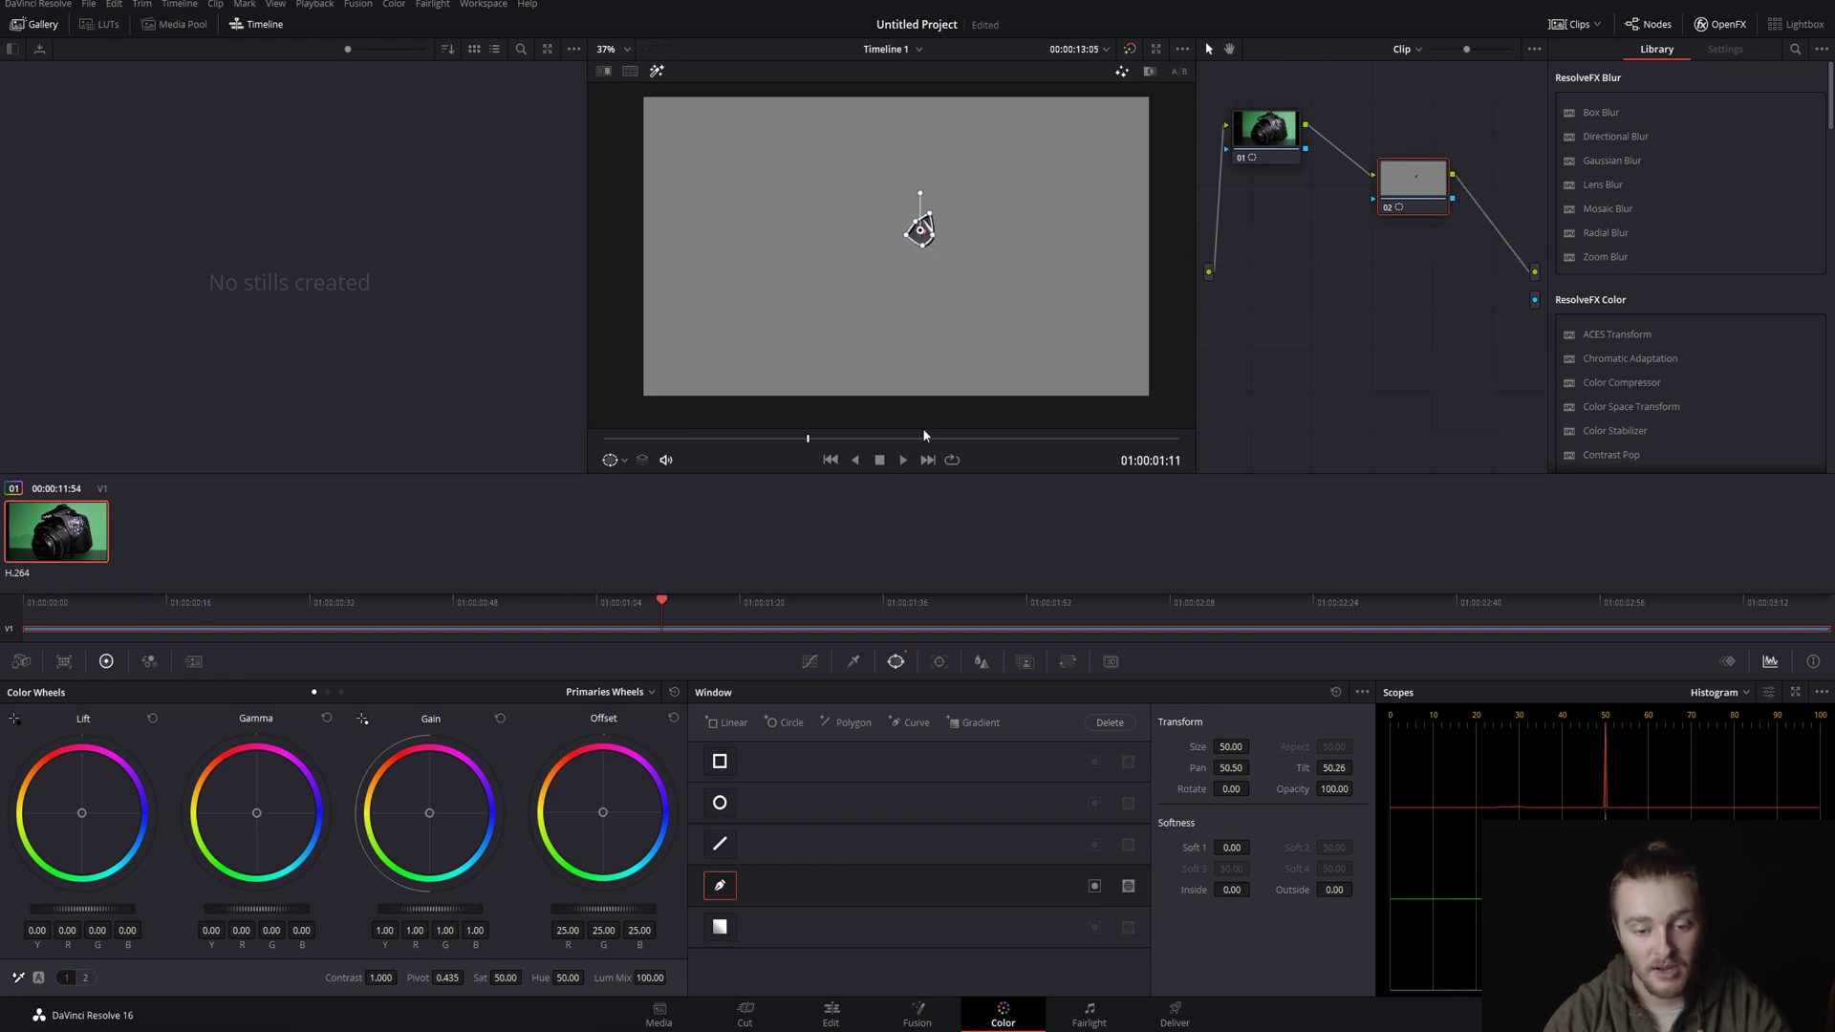
# Track the window forward and backward through the whole clip.
pyautogui.click(939, 661)
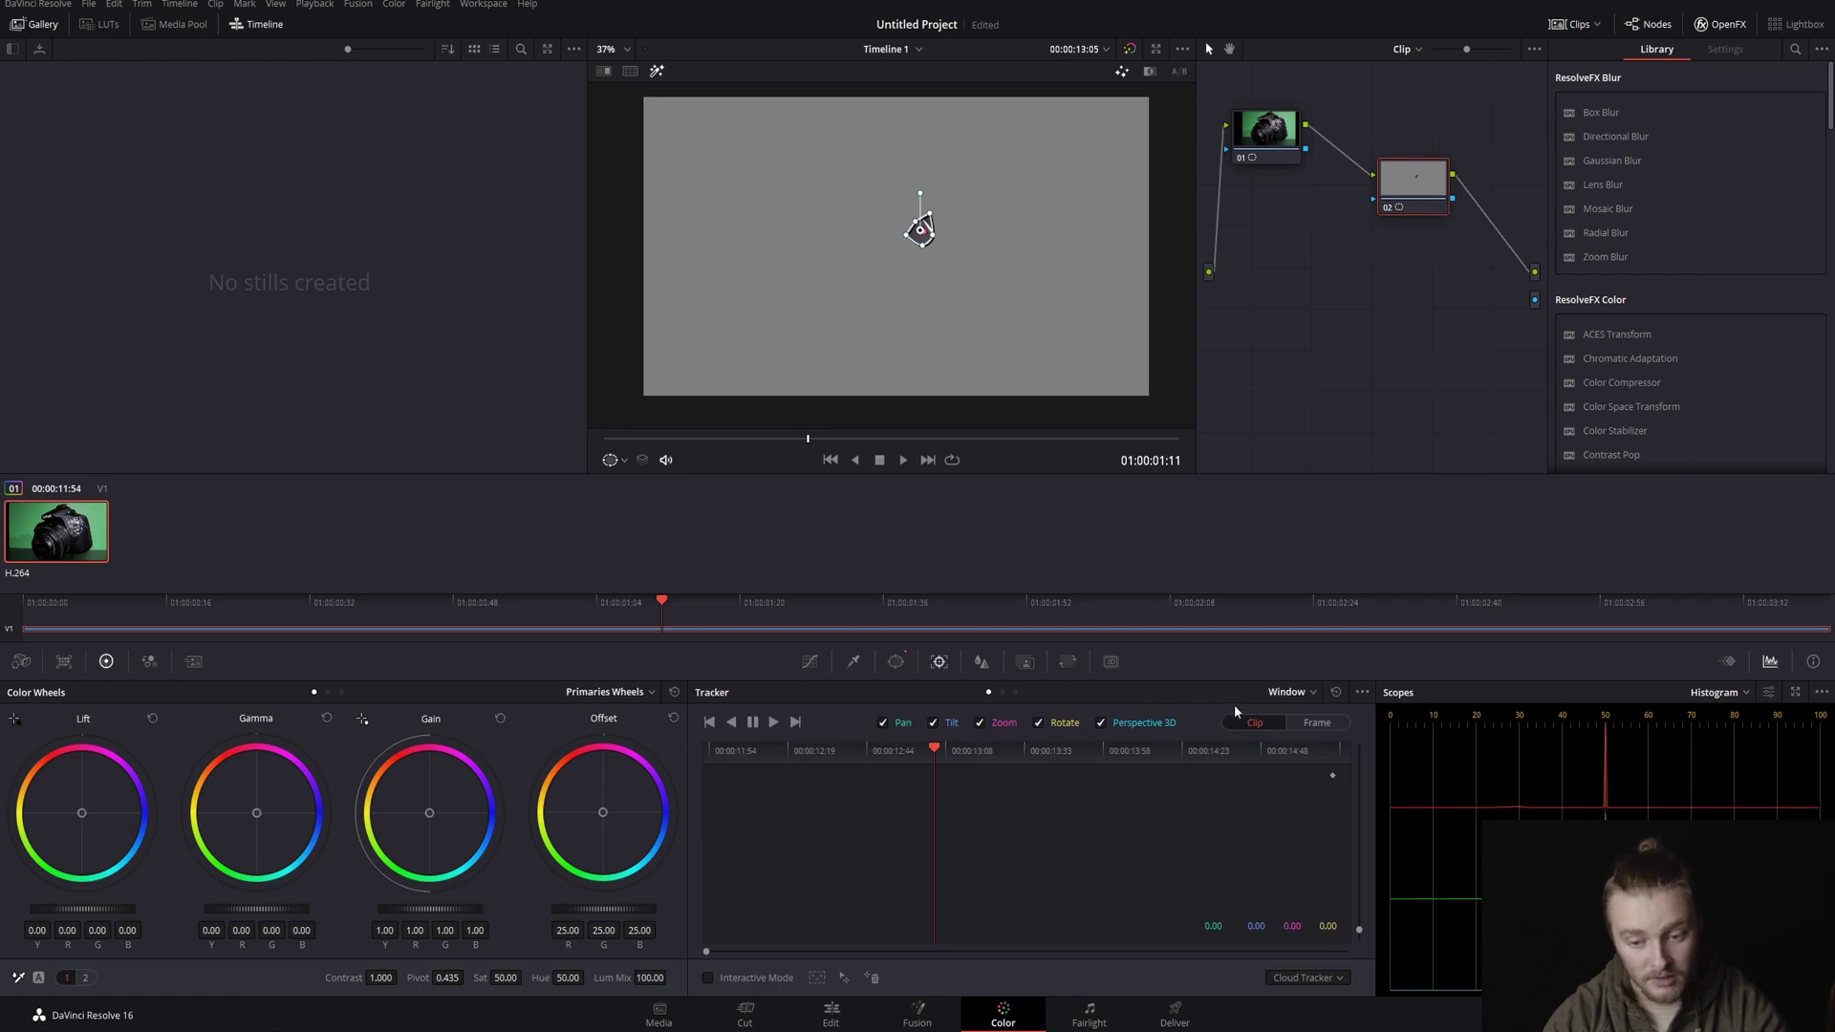
pyautogui.click(774, 724)
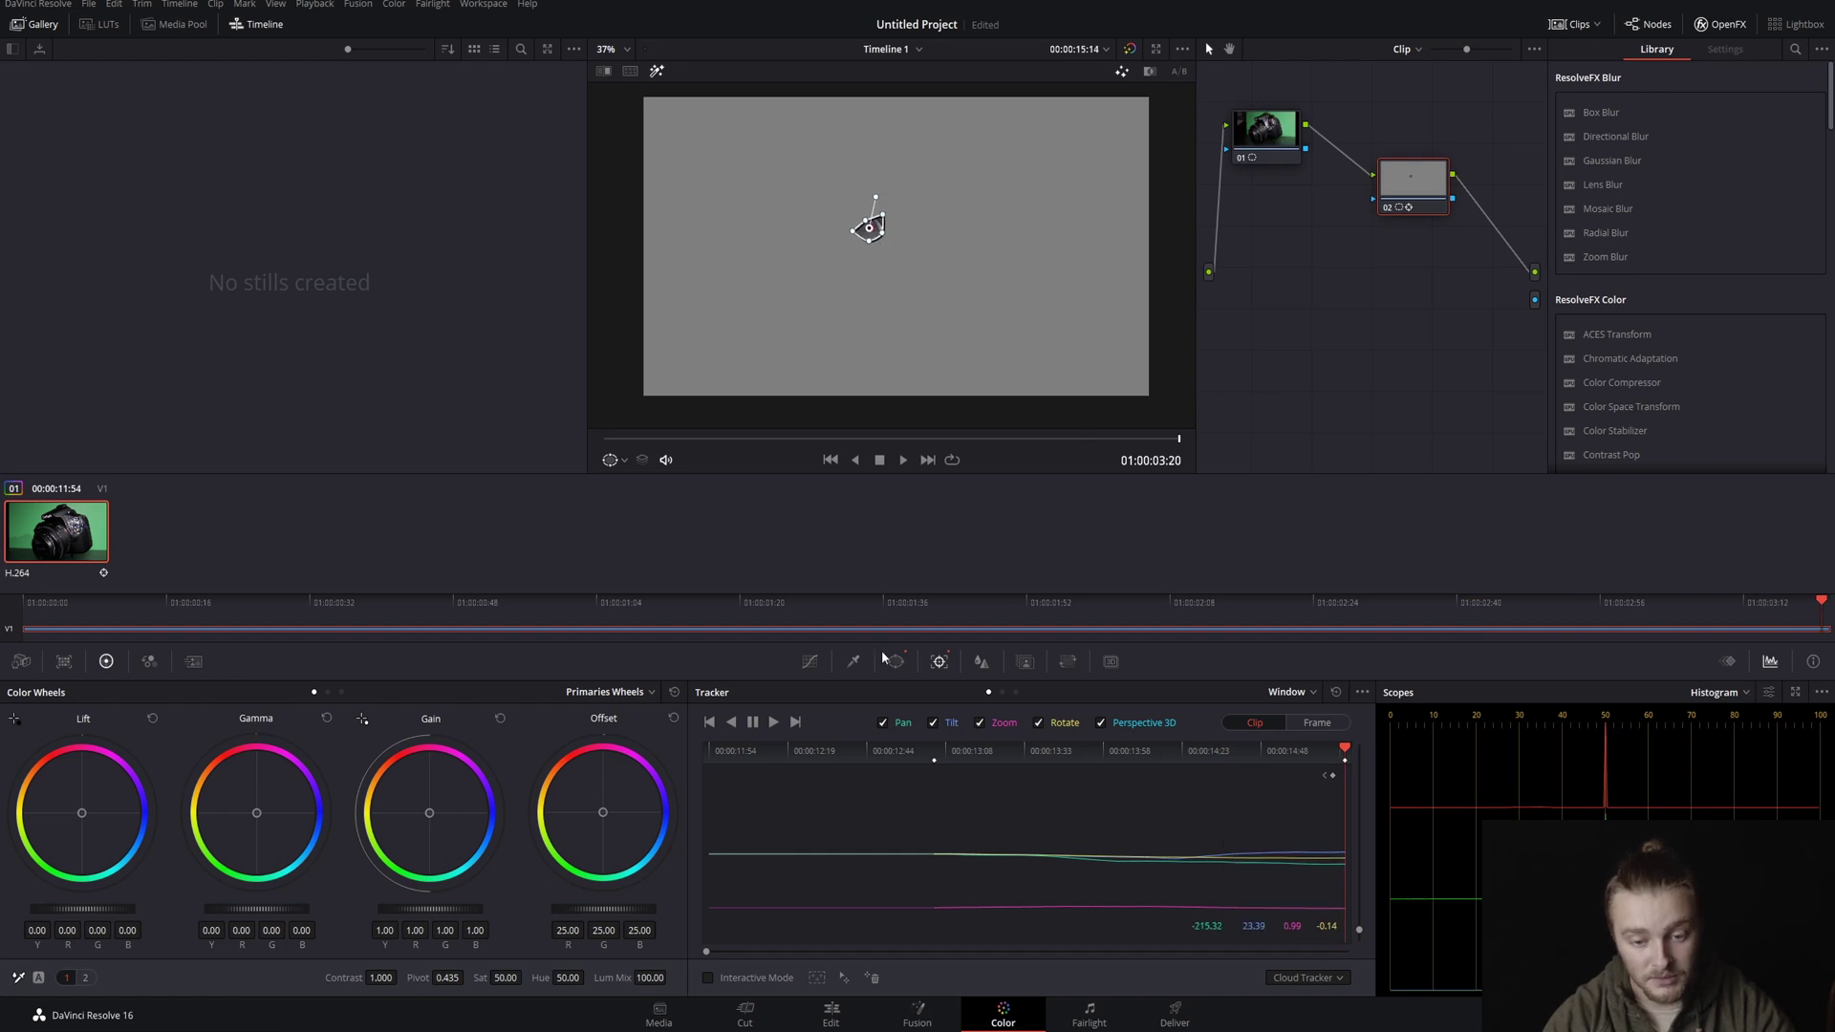
pyautogui.click(731, 723)
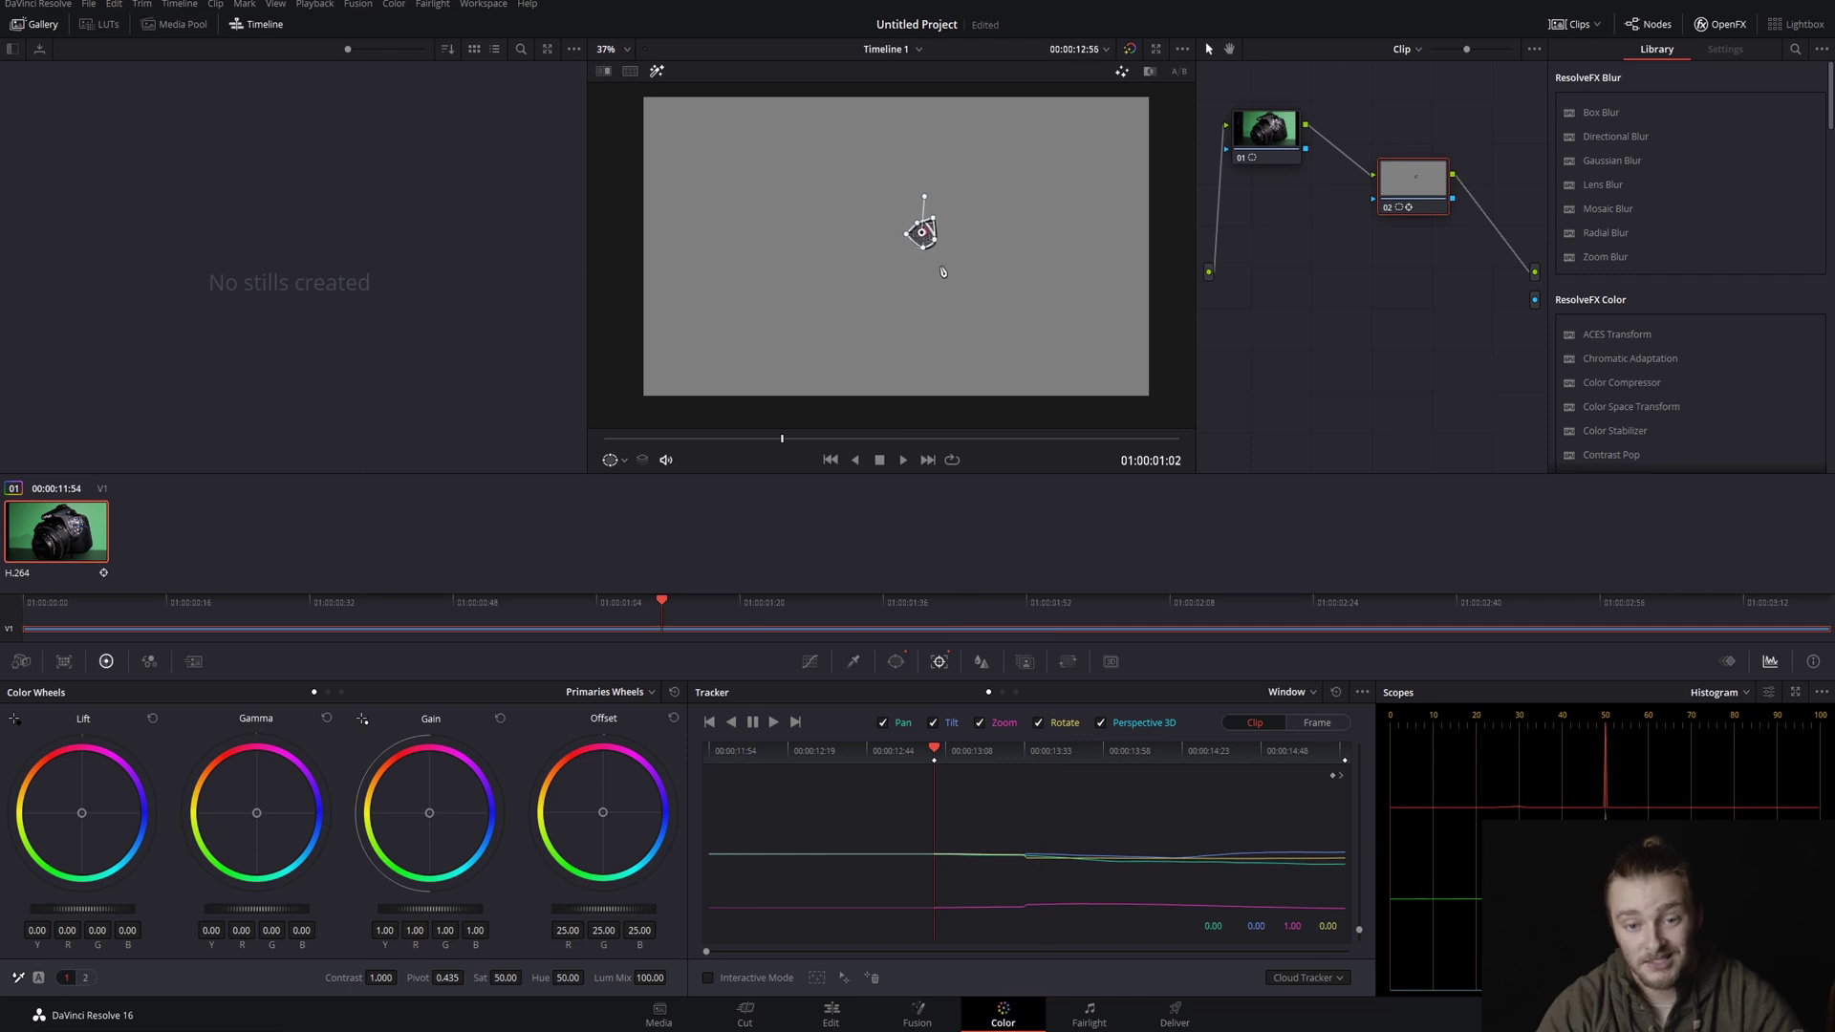
pyautogui.click(854, 663)
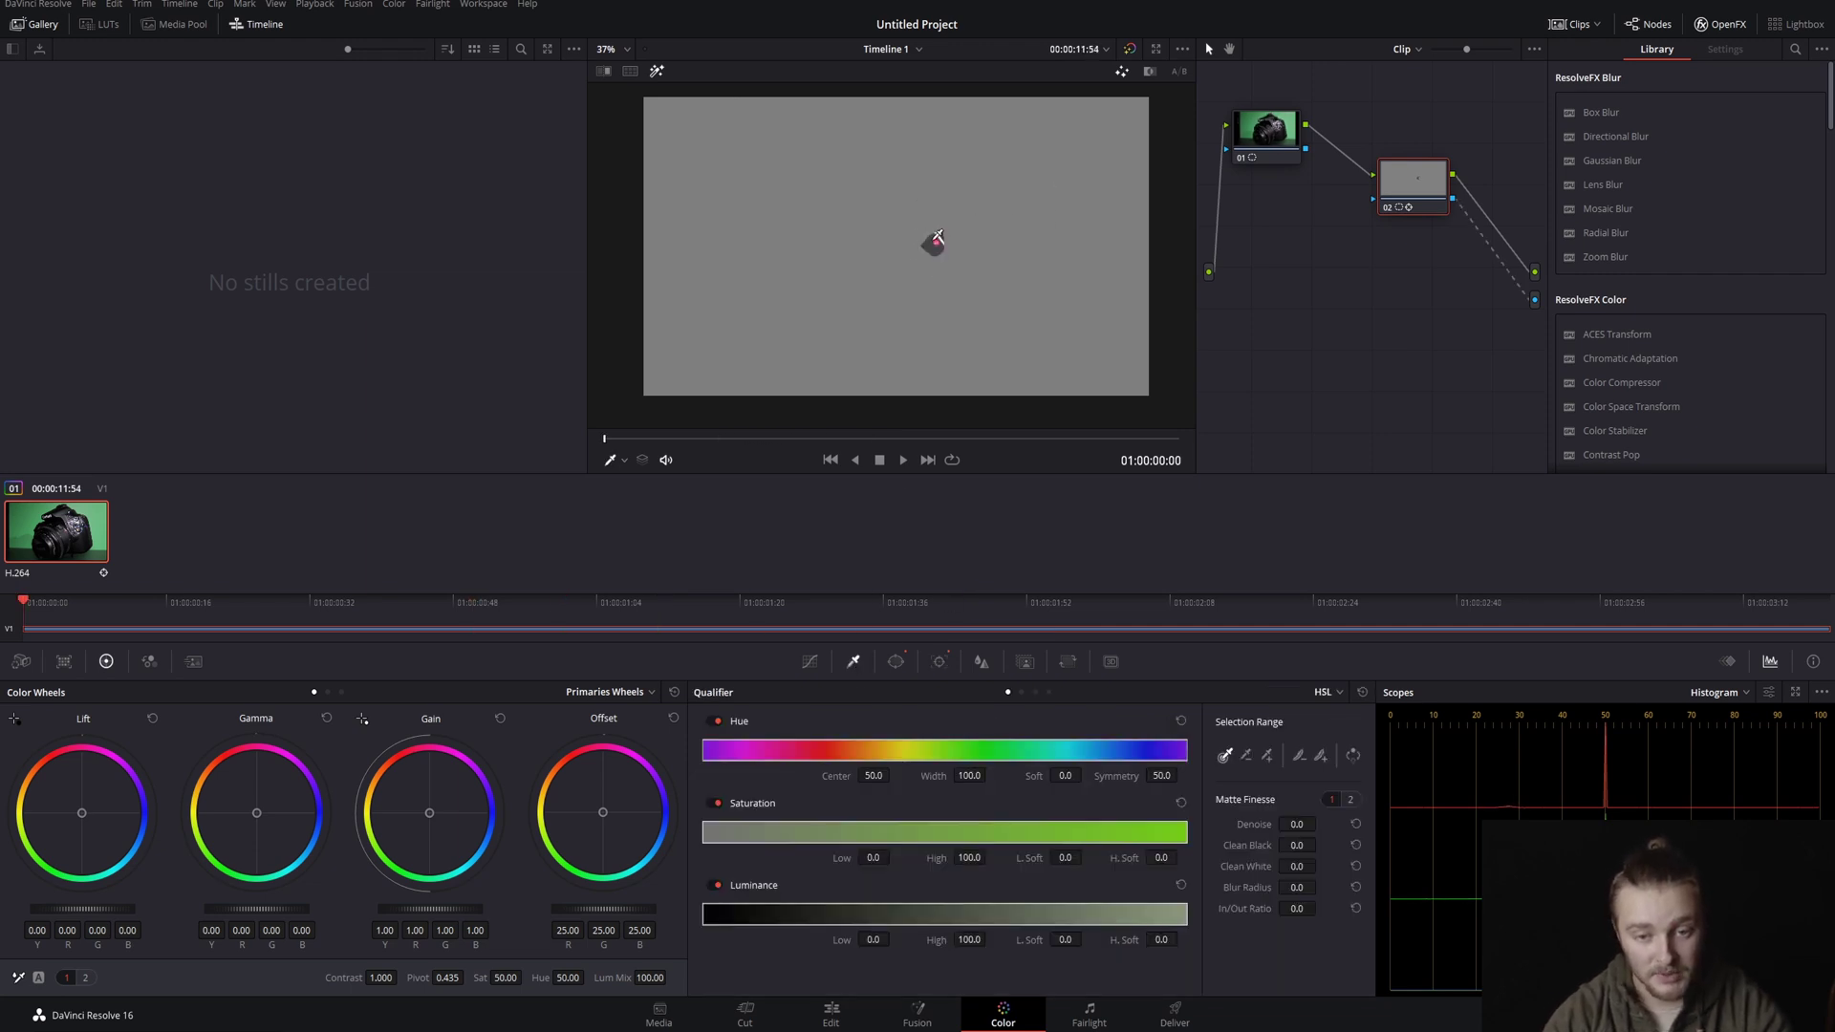
# Zoom in on the red dot and sample its colour with the qualifier eyedropper.
pyautogui.scroll(1, 939, 242)
pyautogui.scroll(6, 1085, 245)
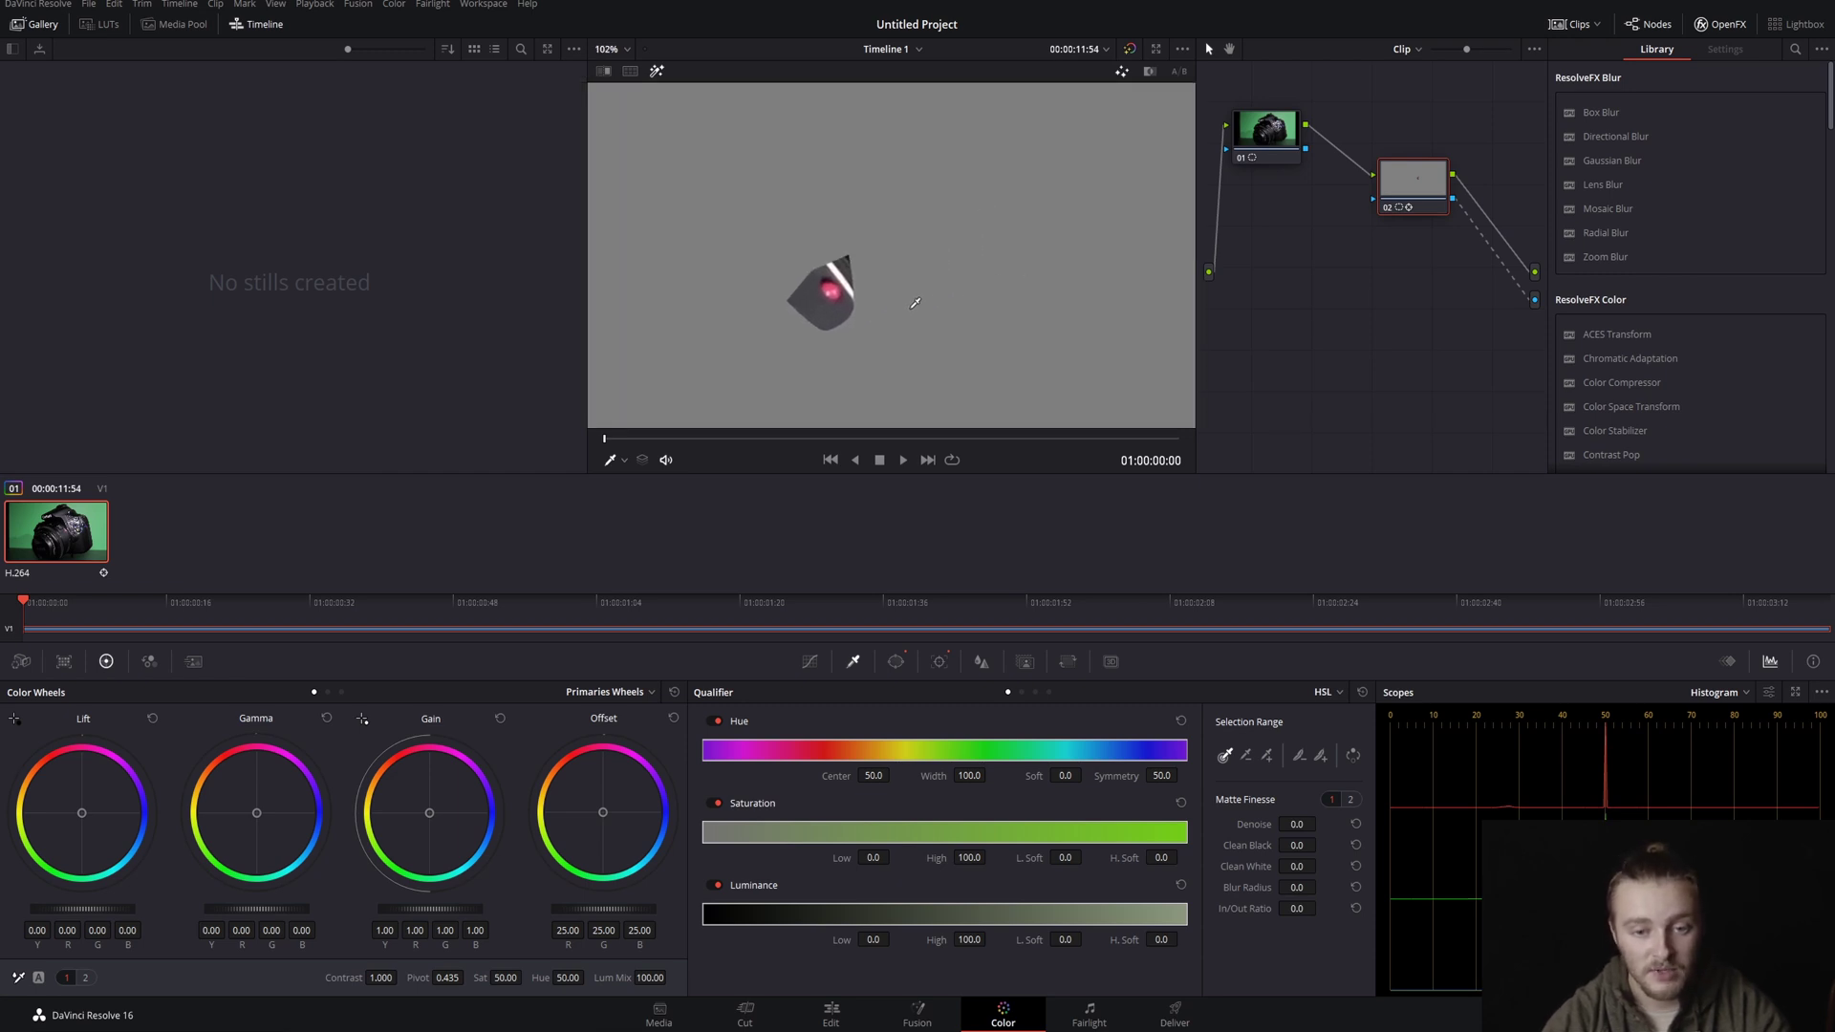
pyautogui.scroll(5, 797, 351)
pyautogui.moveTo(797, 351); pyautogui.dragTo(897, 264)
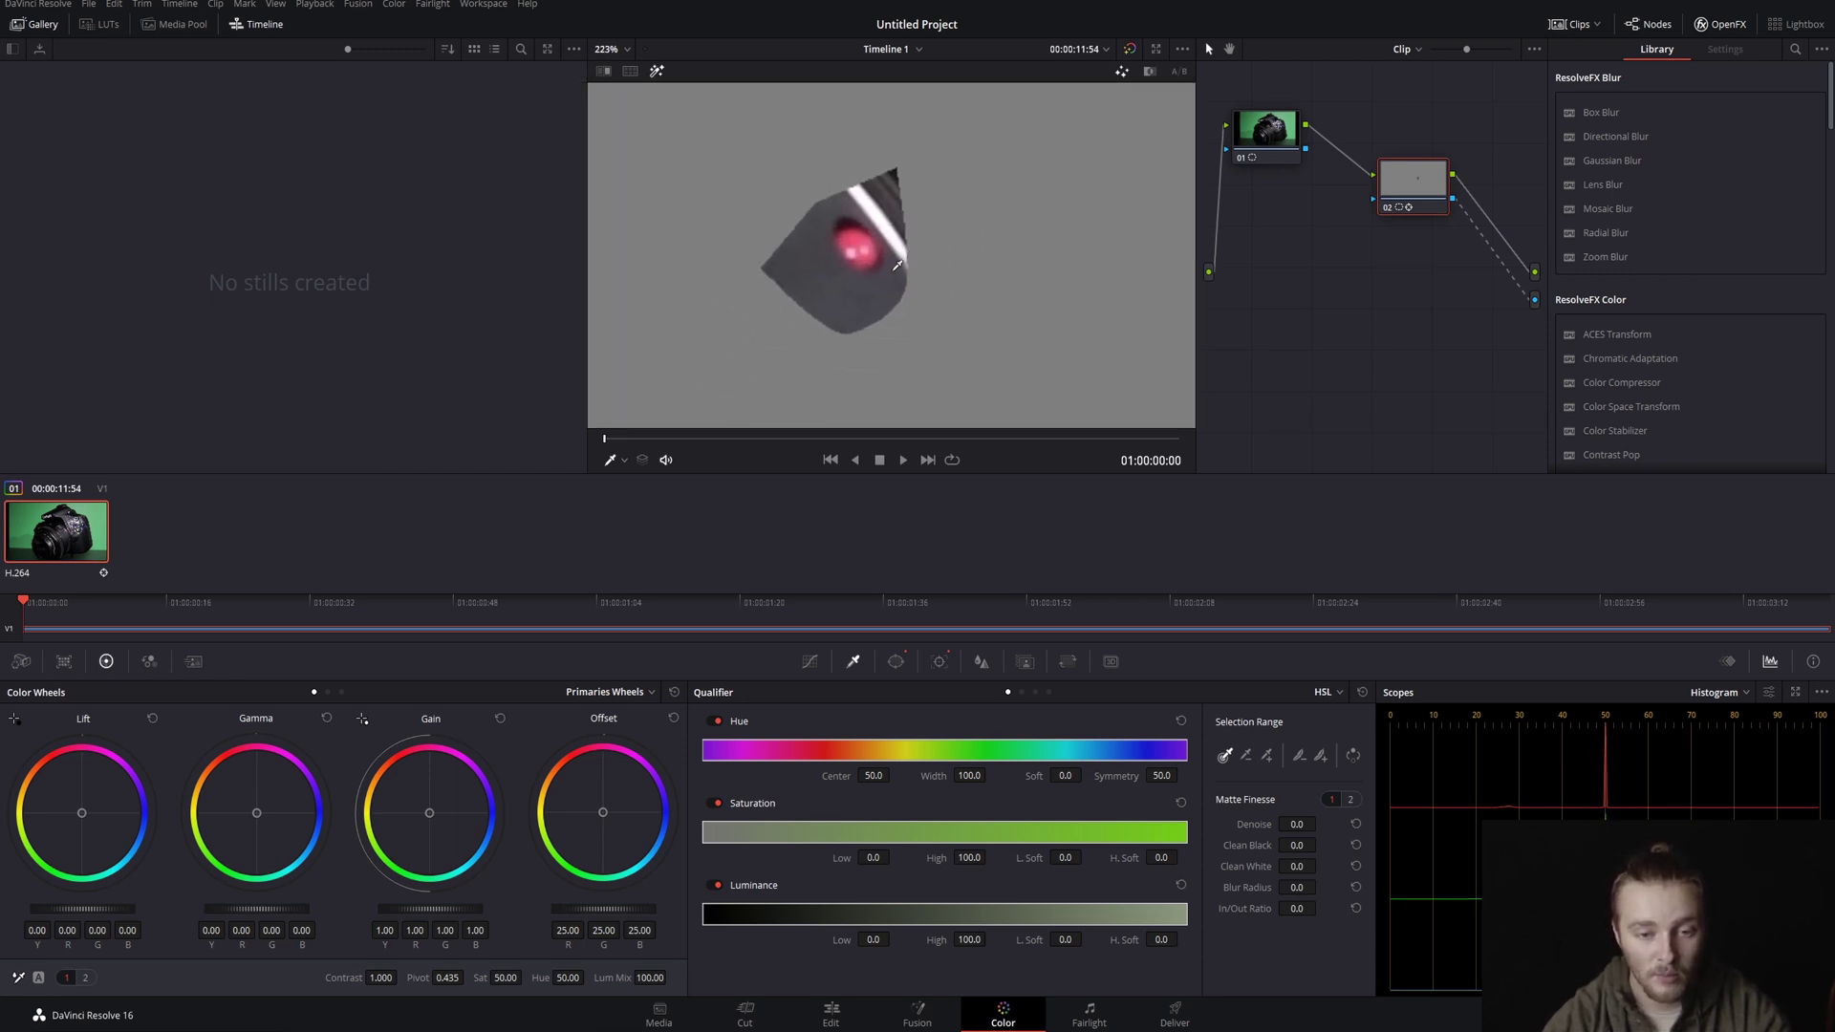
pyautogui.click(861, 232)
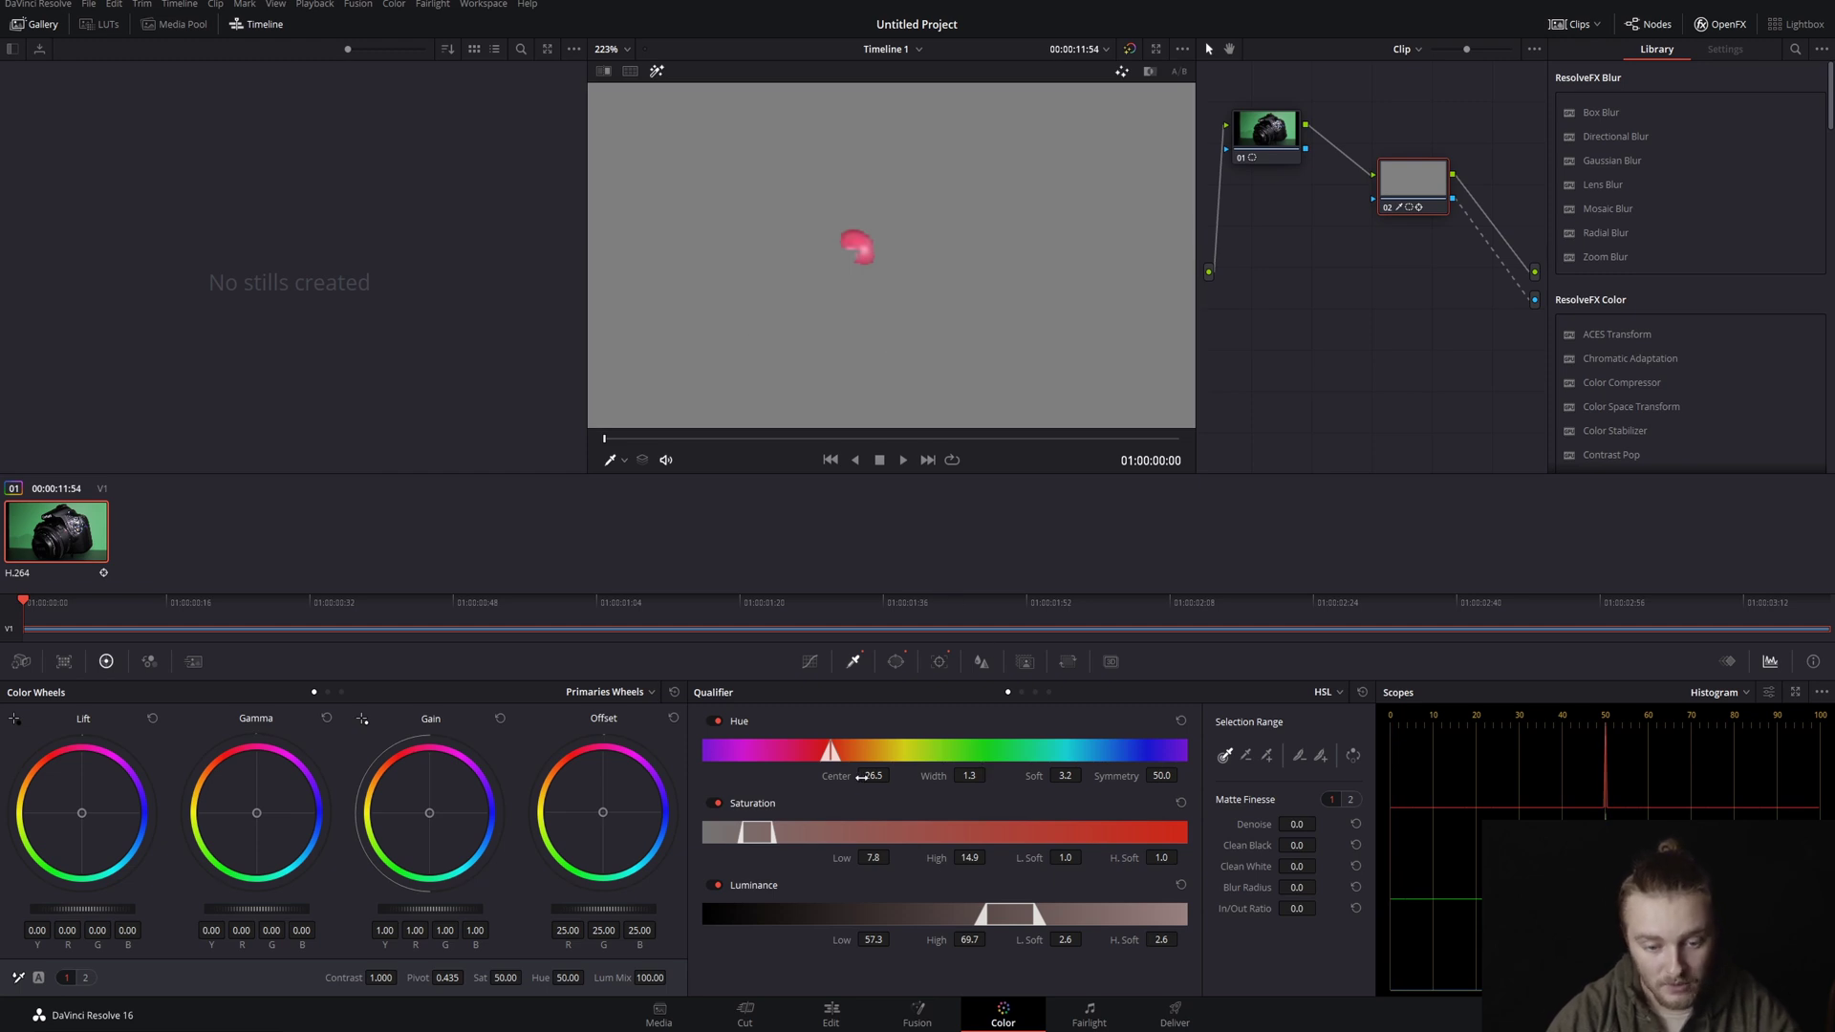
# Widen the qualifier to hue width 20.6, saturation 5.0–37.2 and luminance high 74.7.
pyautogui.moveTo(832, 750); pyautogui.dragTo(873, 751)
pyautogui.scroll(4, 990, 775)
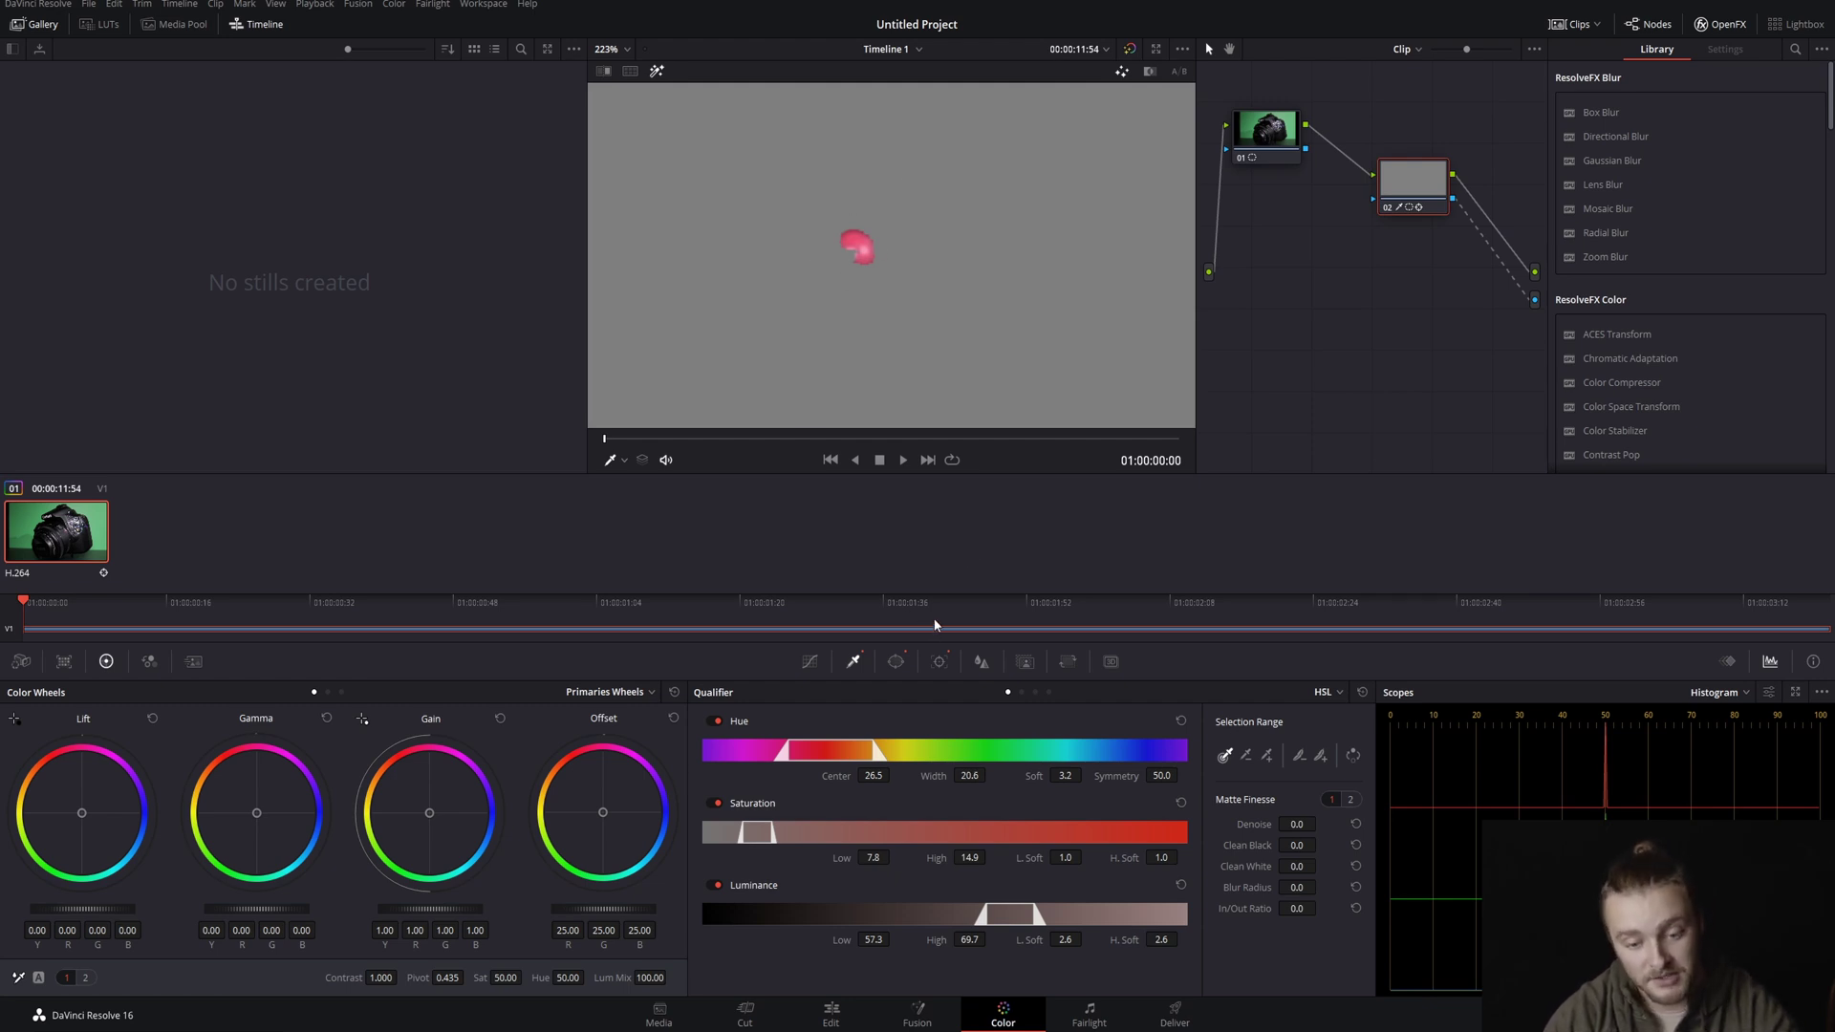
pyautogui.moveTo(977, 857); pyautogui.dragTo(1040, 868)
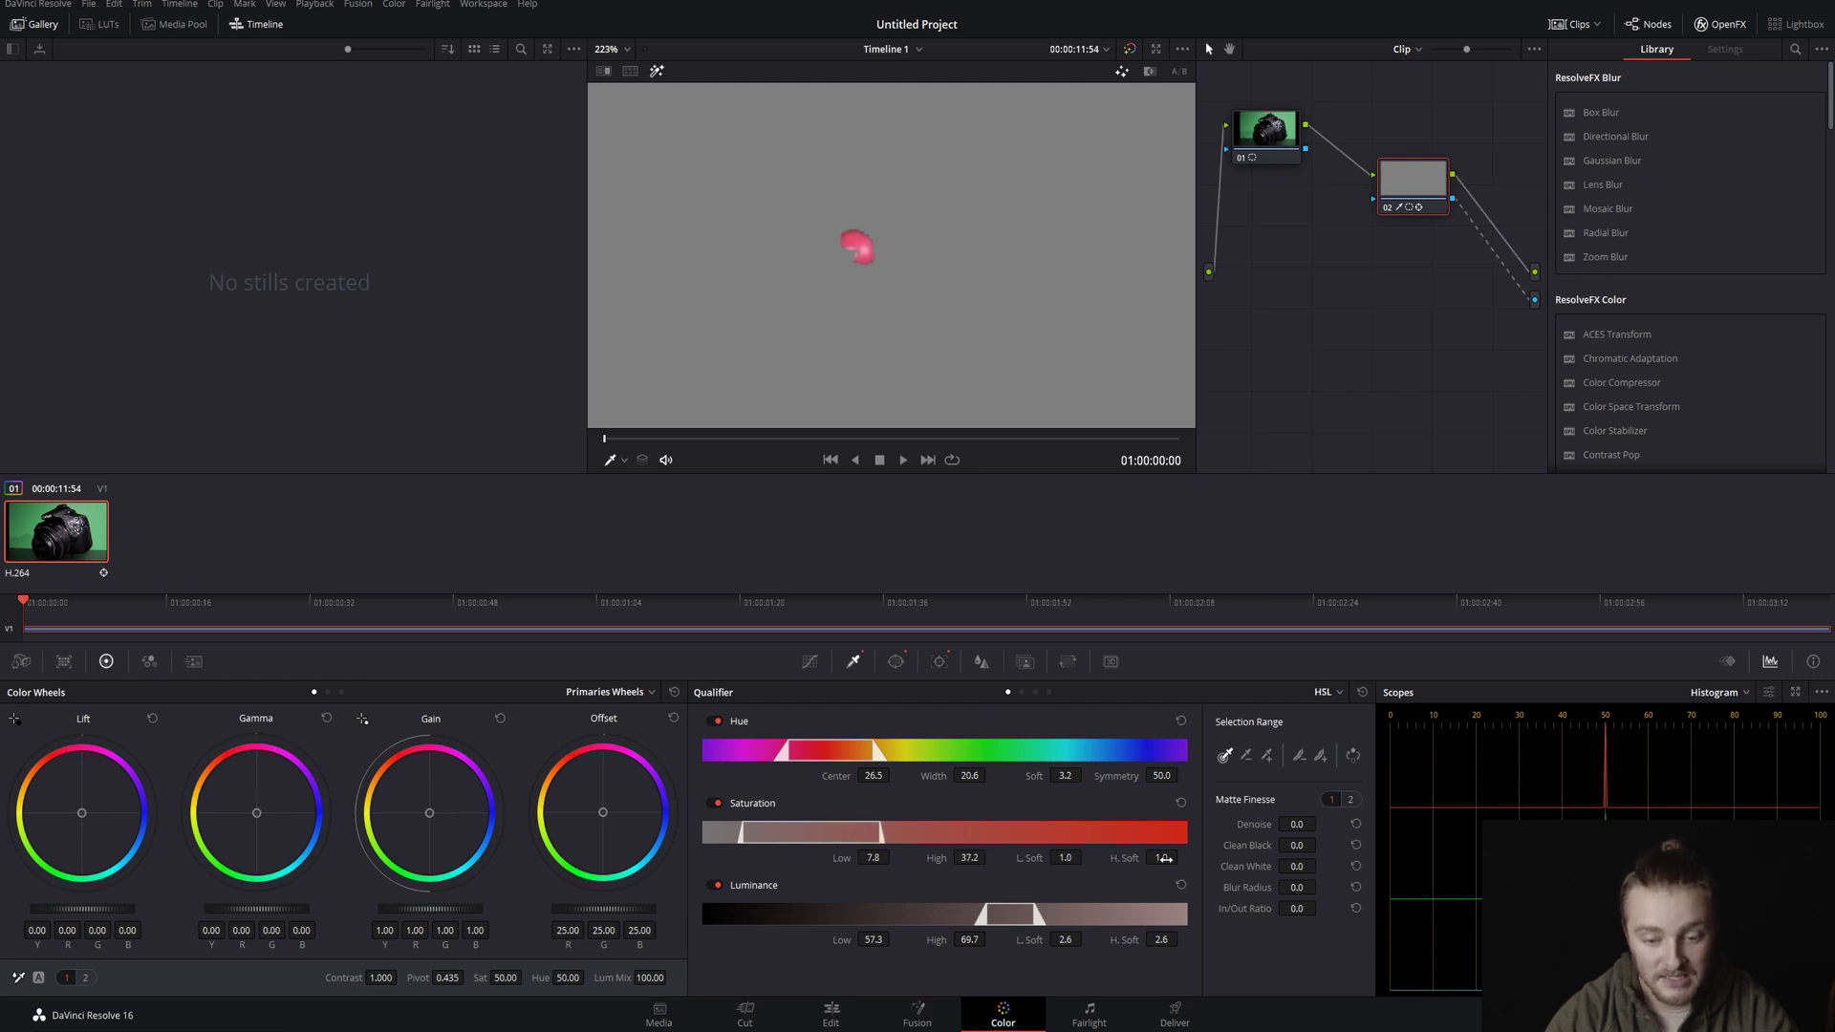
pyautogui.moveTo(874, 859); pyautogui.dragTo(894, 857)
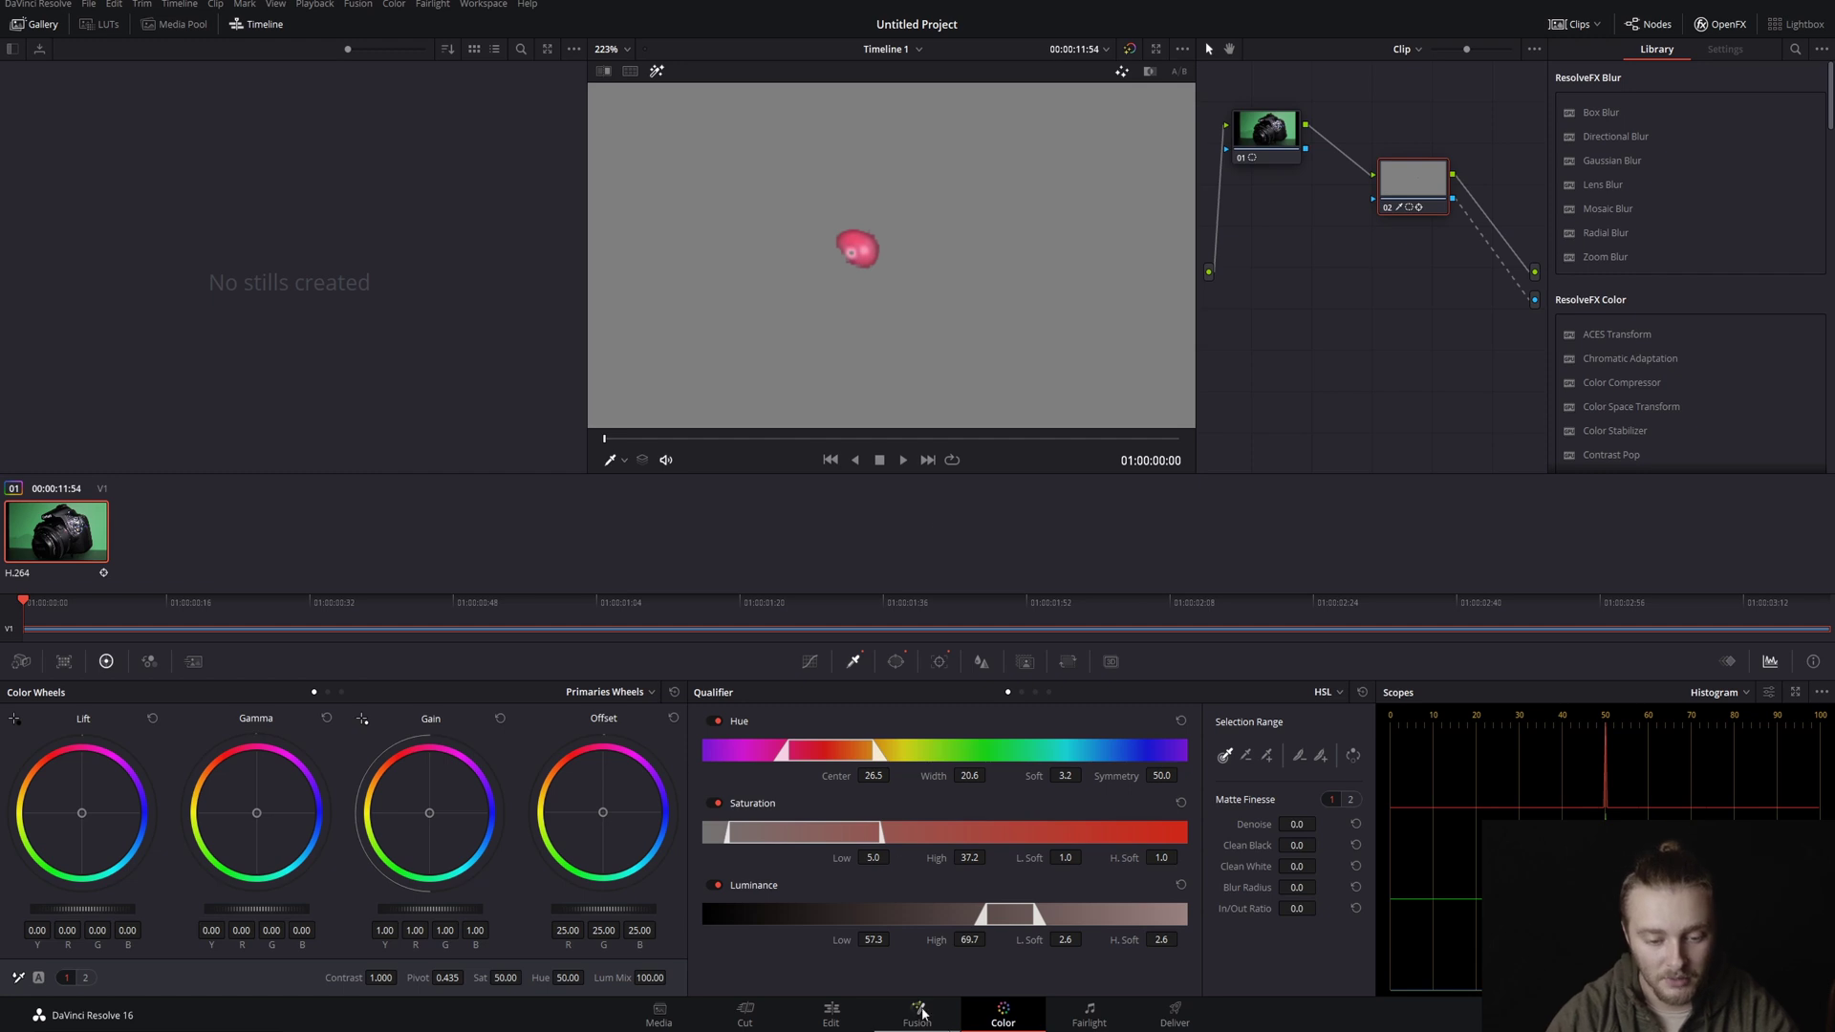
pyautogui.moveTo(1033, 916); pyautogui.dragTo(1059, 915)
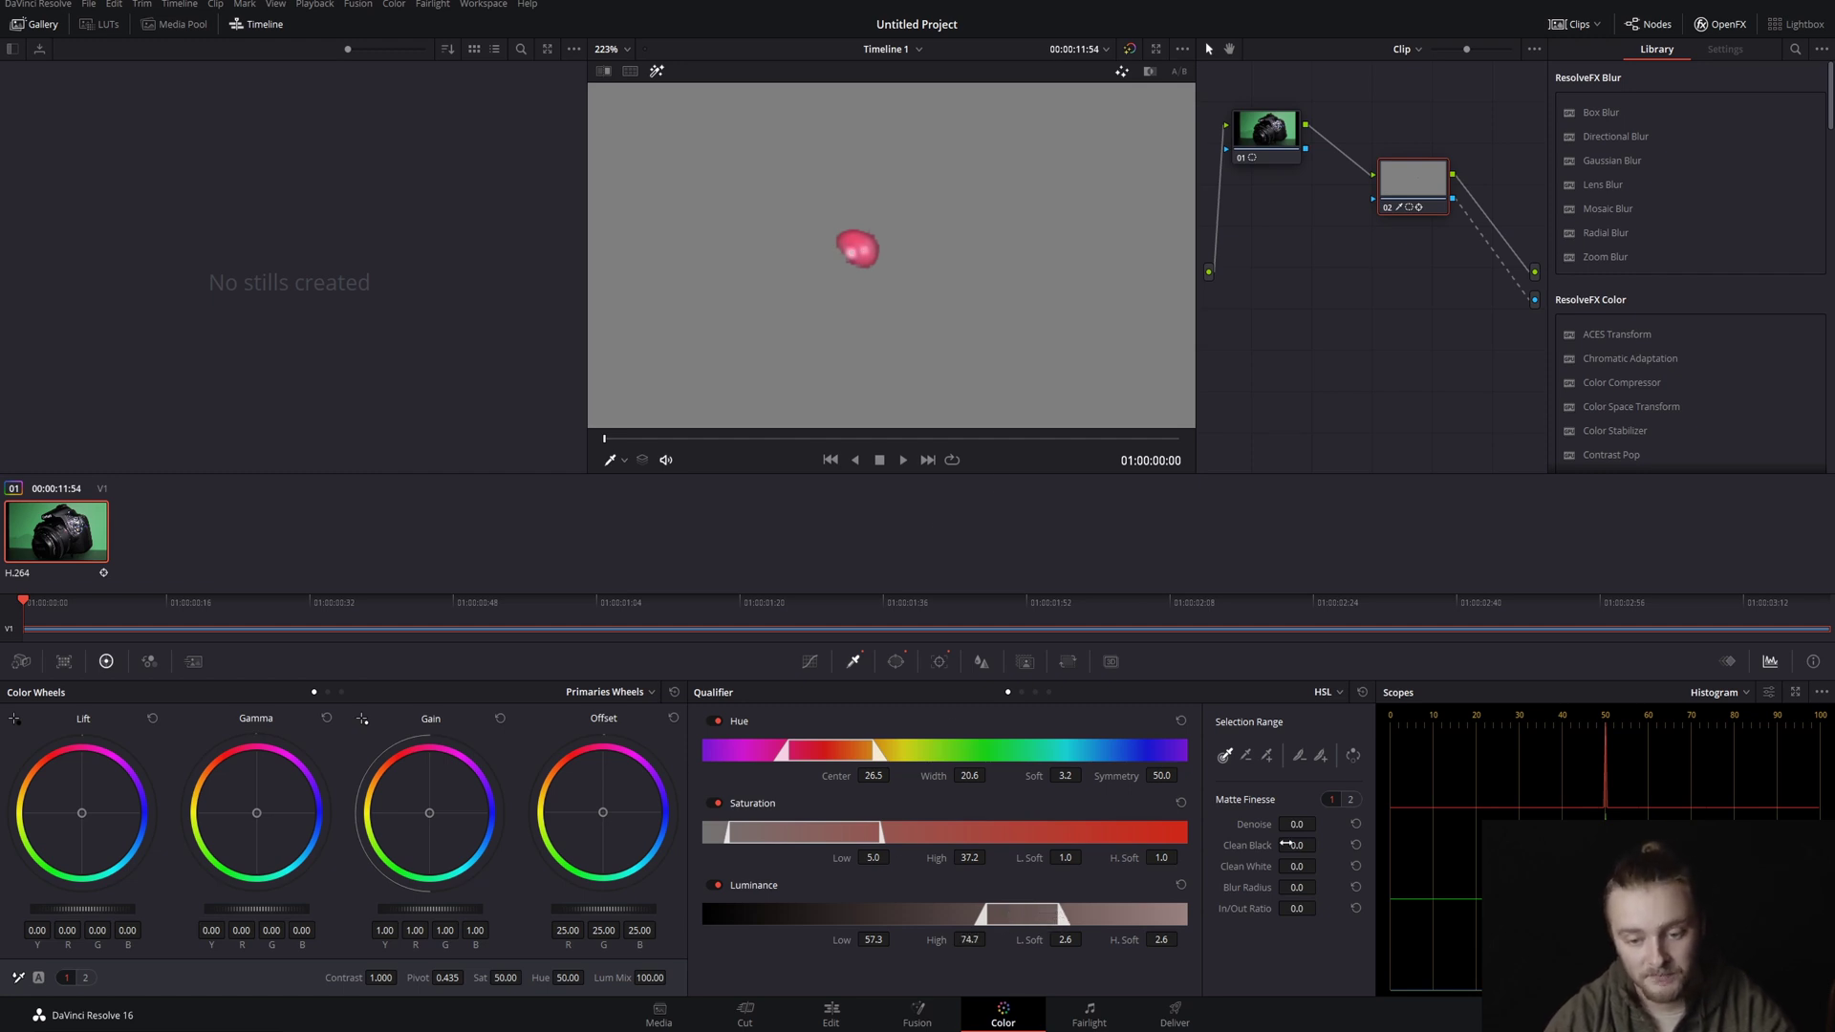
# Set Denoise to 4.2, delete node 01, and shift the dot node's Hue to 66 for purple.
pyautogui.moveTo(1297, 824); pyautogui.dragTo(1320, 823)
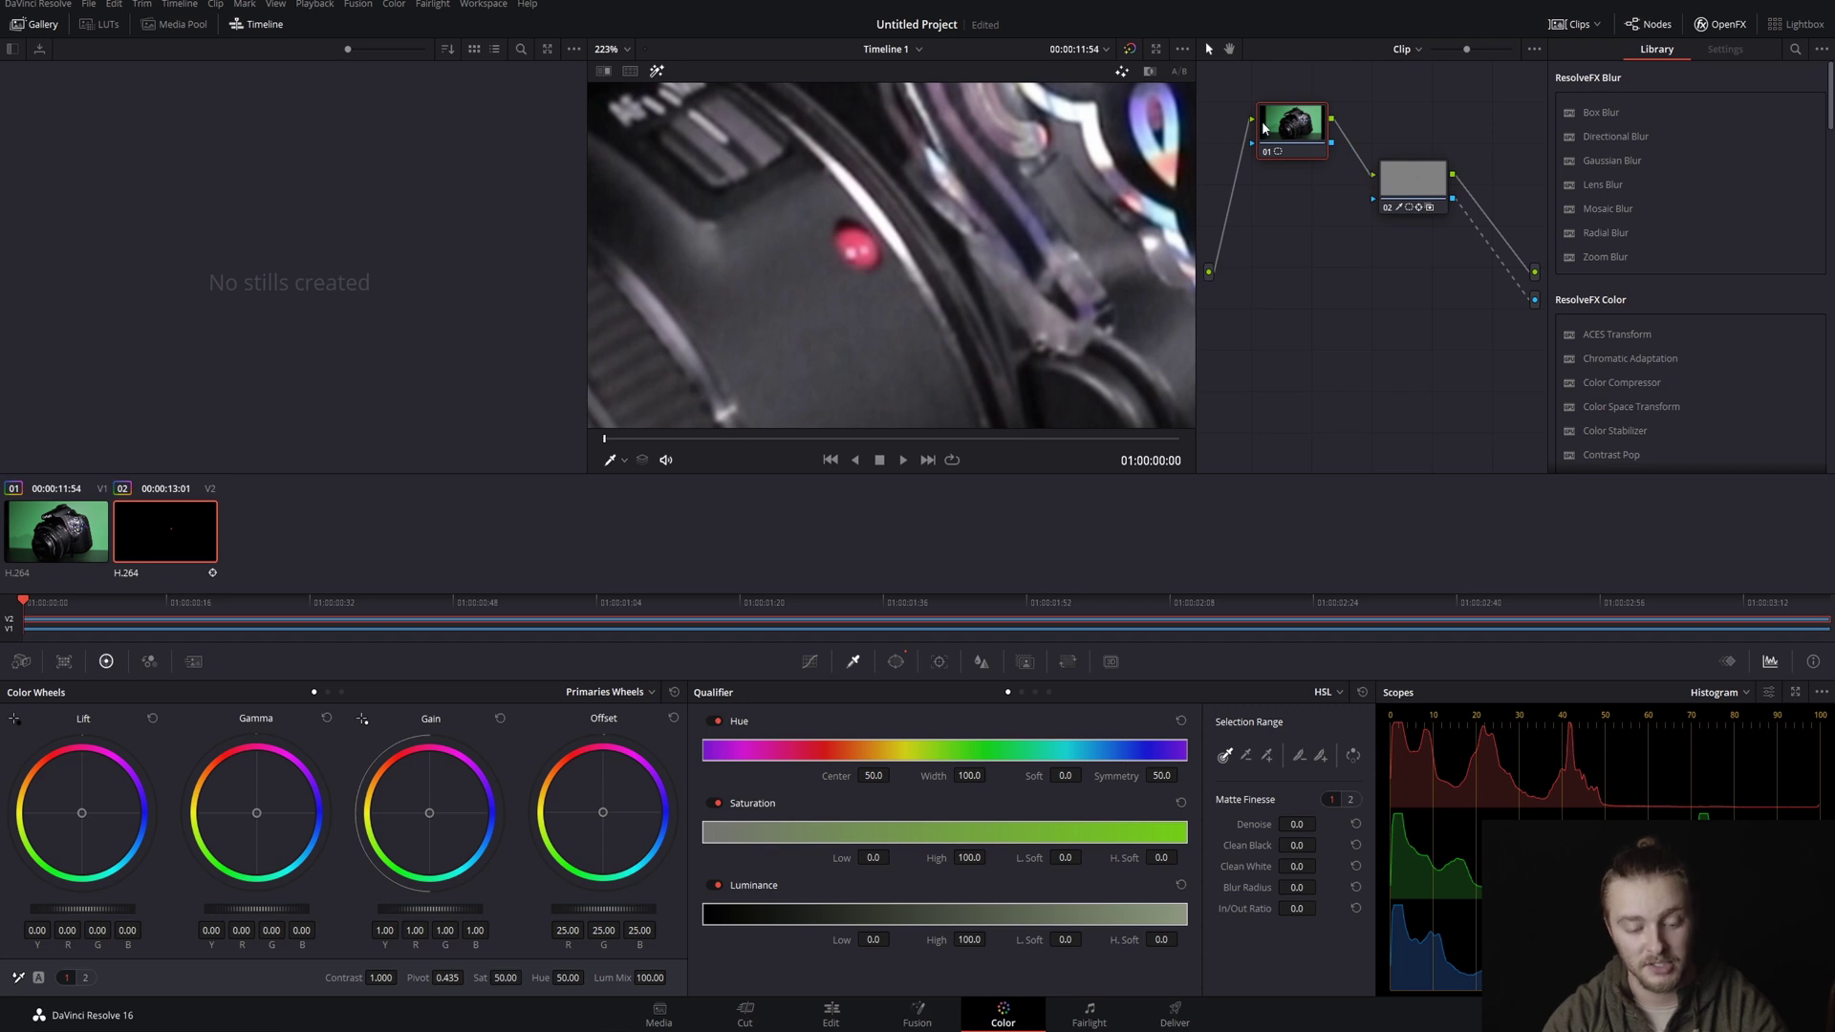
pyautogui.press('Delete')
pyautogui.moveTo(1427, 181); pyautogui.dragTo(1416, 180)
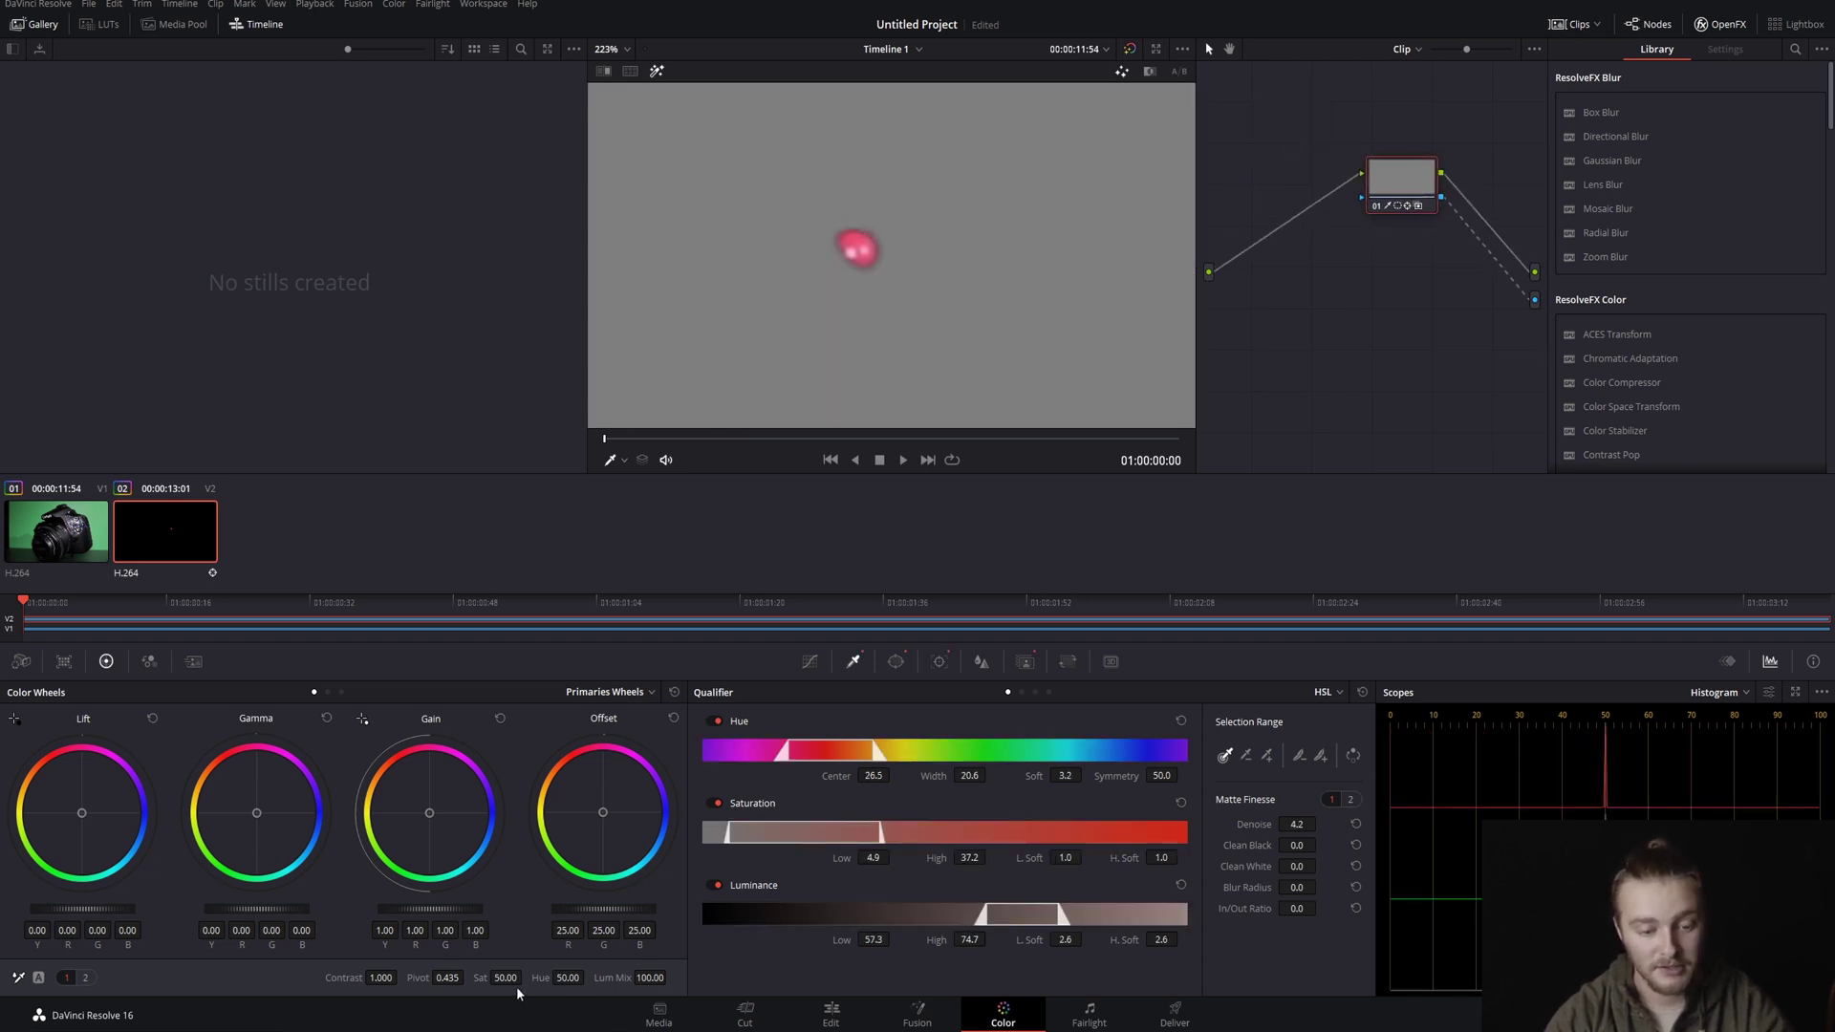
pyautogui.moveTo(585, 977); pyautogui.dragTo(588, 975)
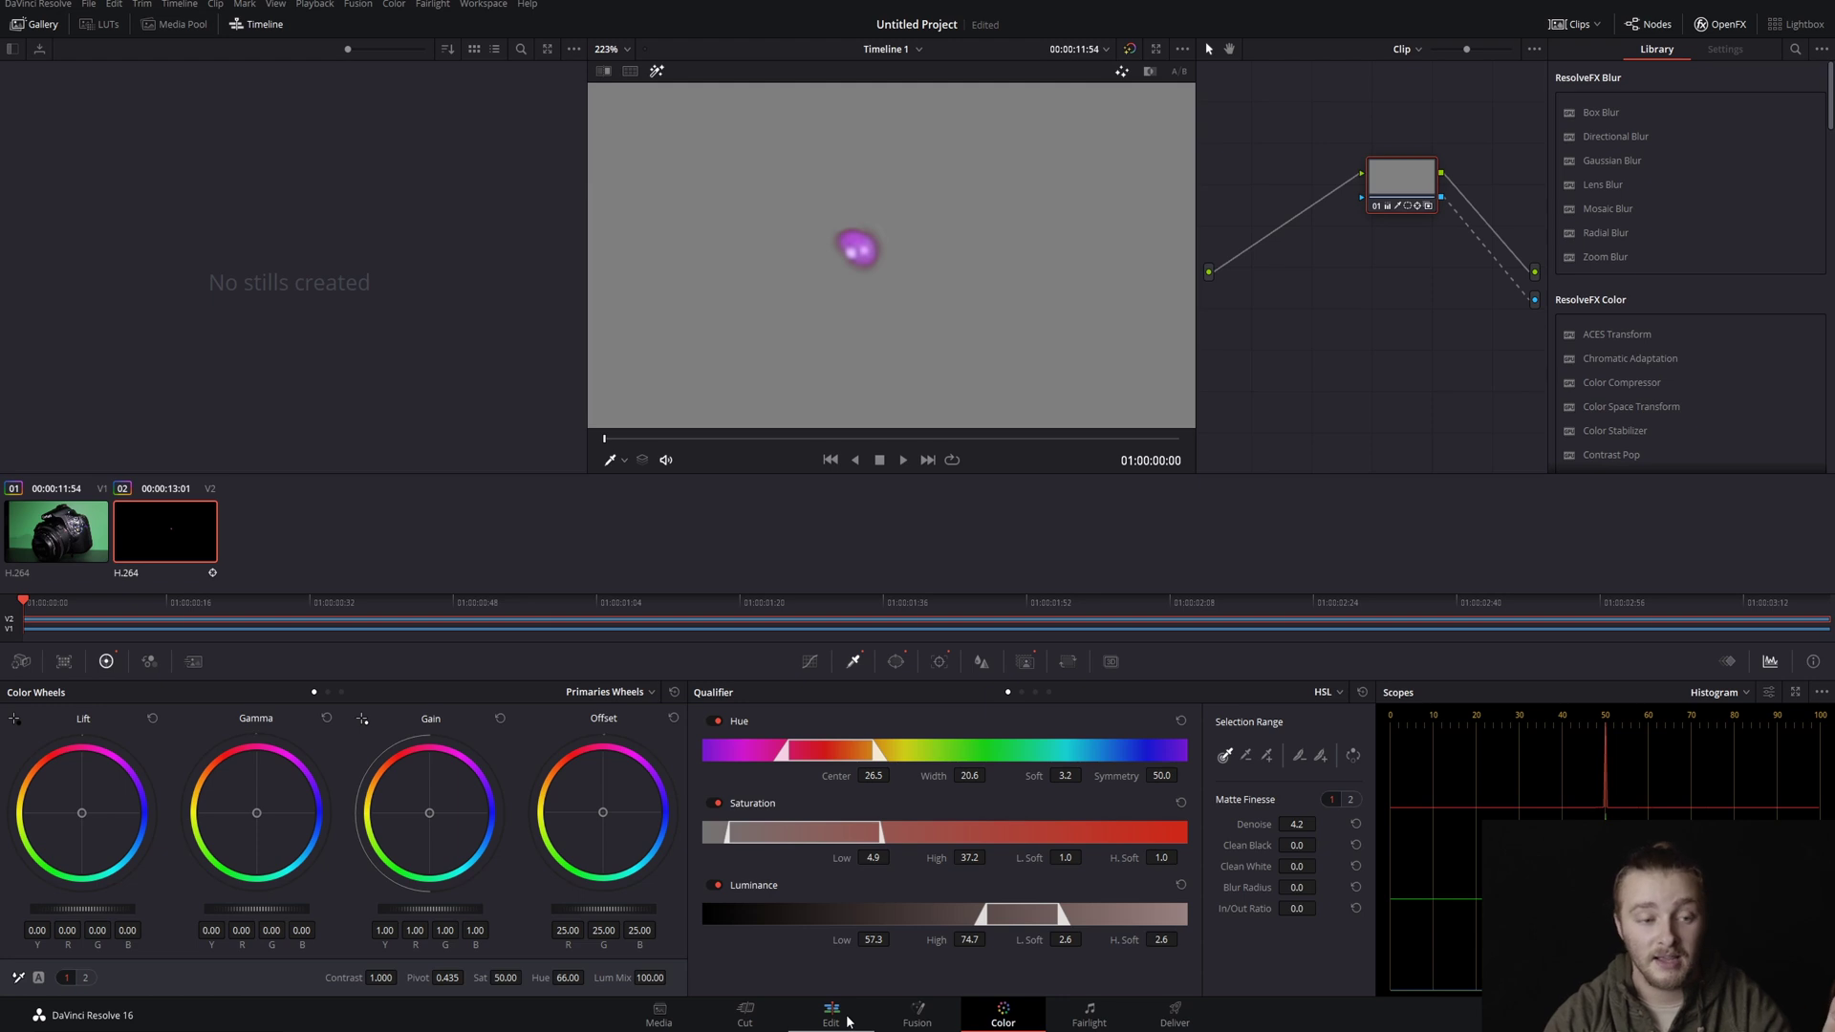
# On the Edit page, realign the V2 purple-dot clip with V1's start and play the composite.
pyautogui.click(848, 1021)
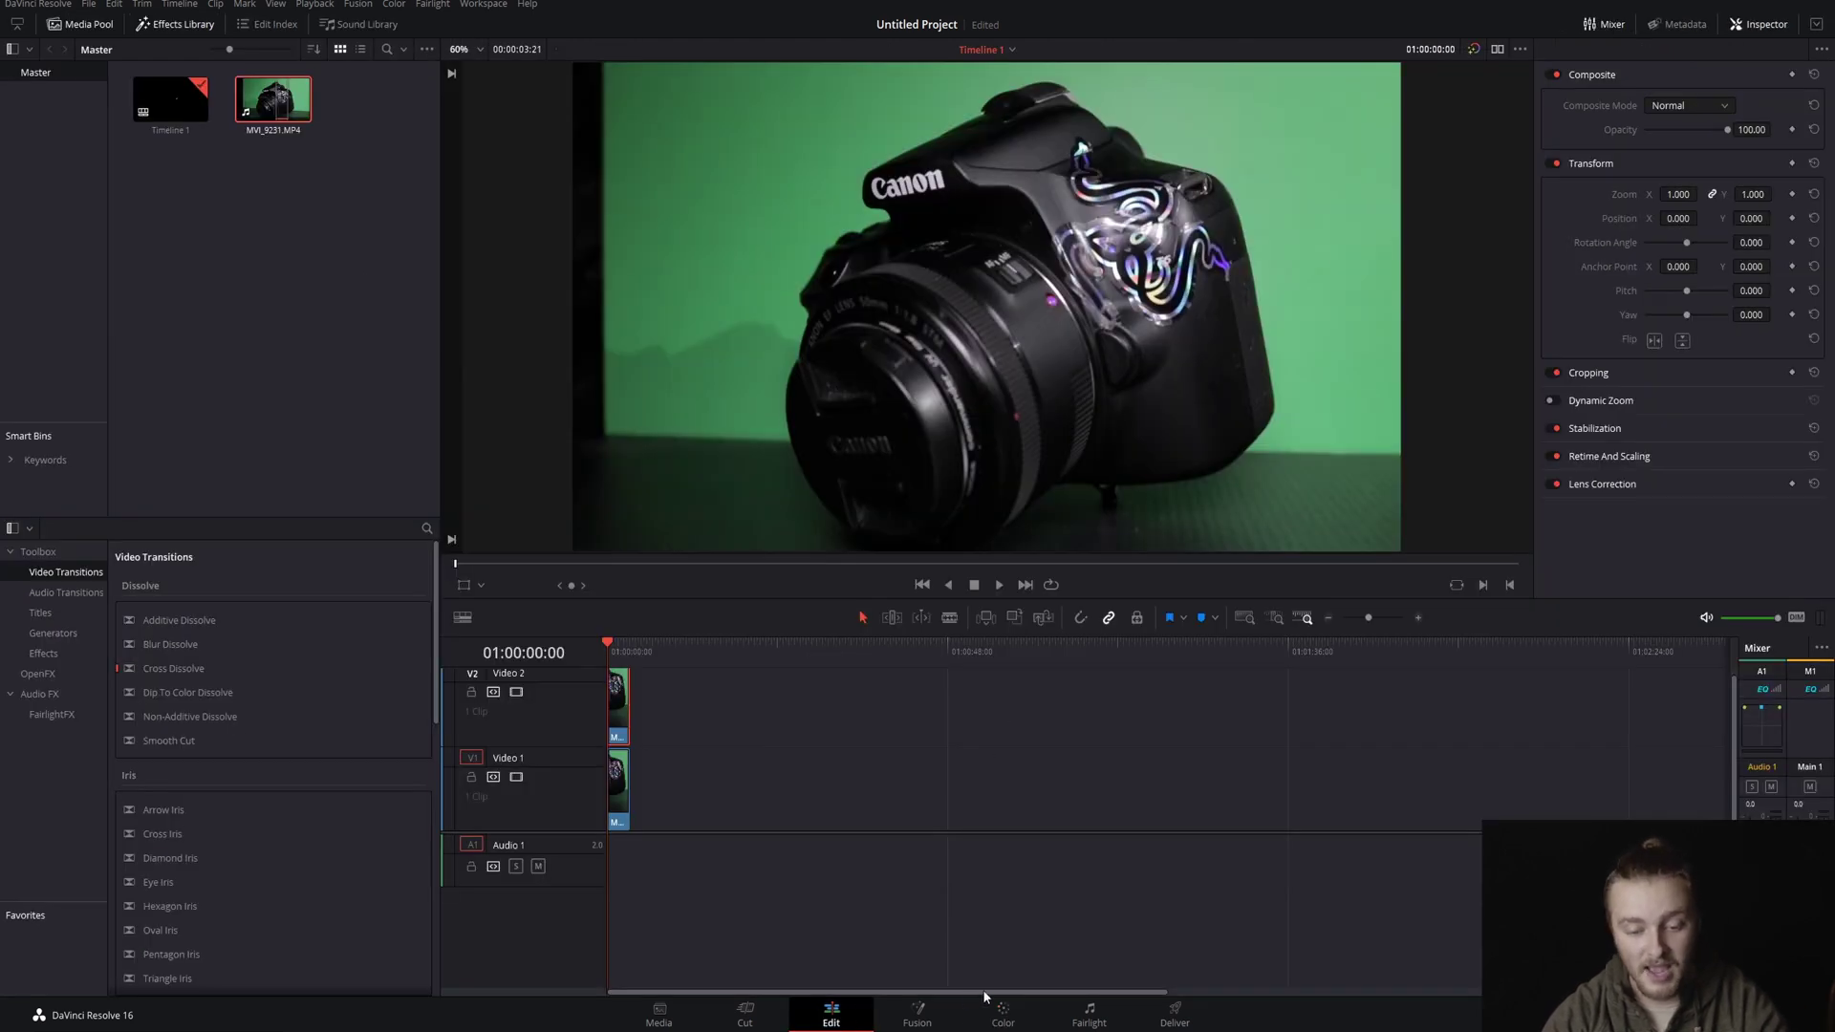
pyautogui.click(1001, 1015)
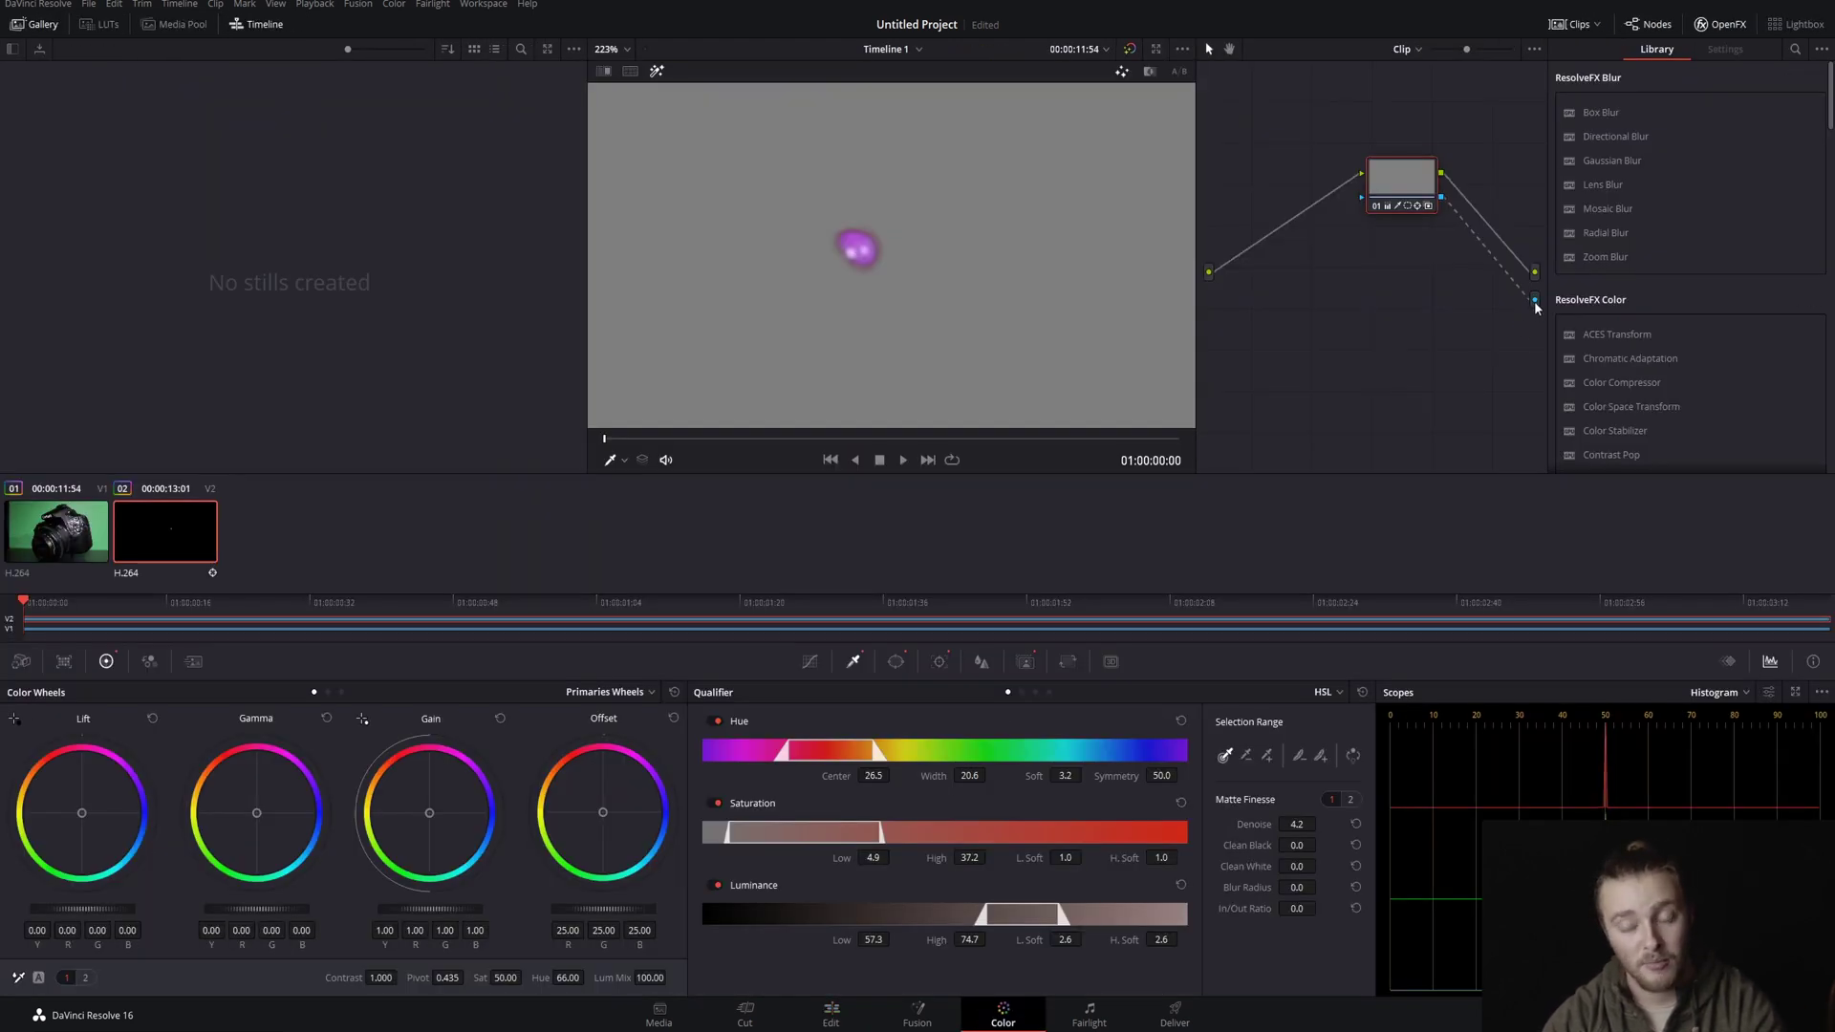
pyautogui.click(831, 1015)
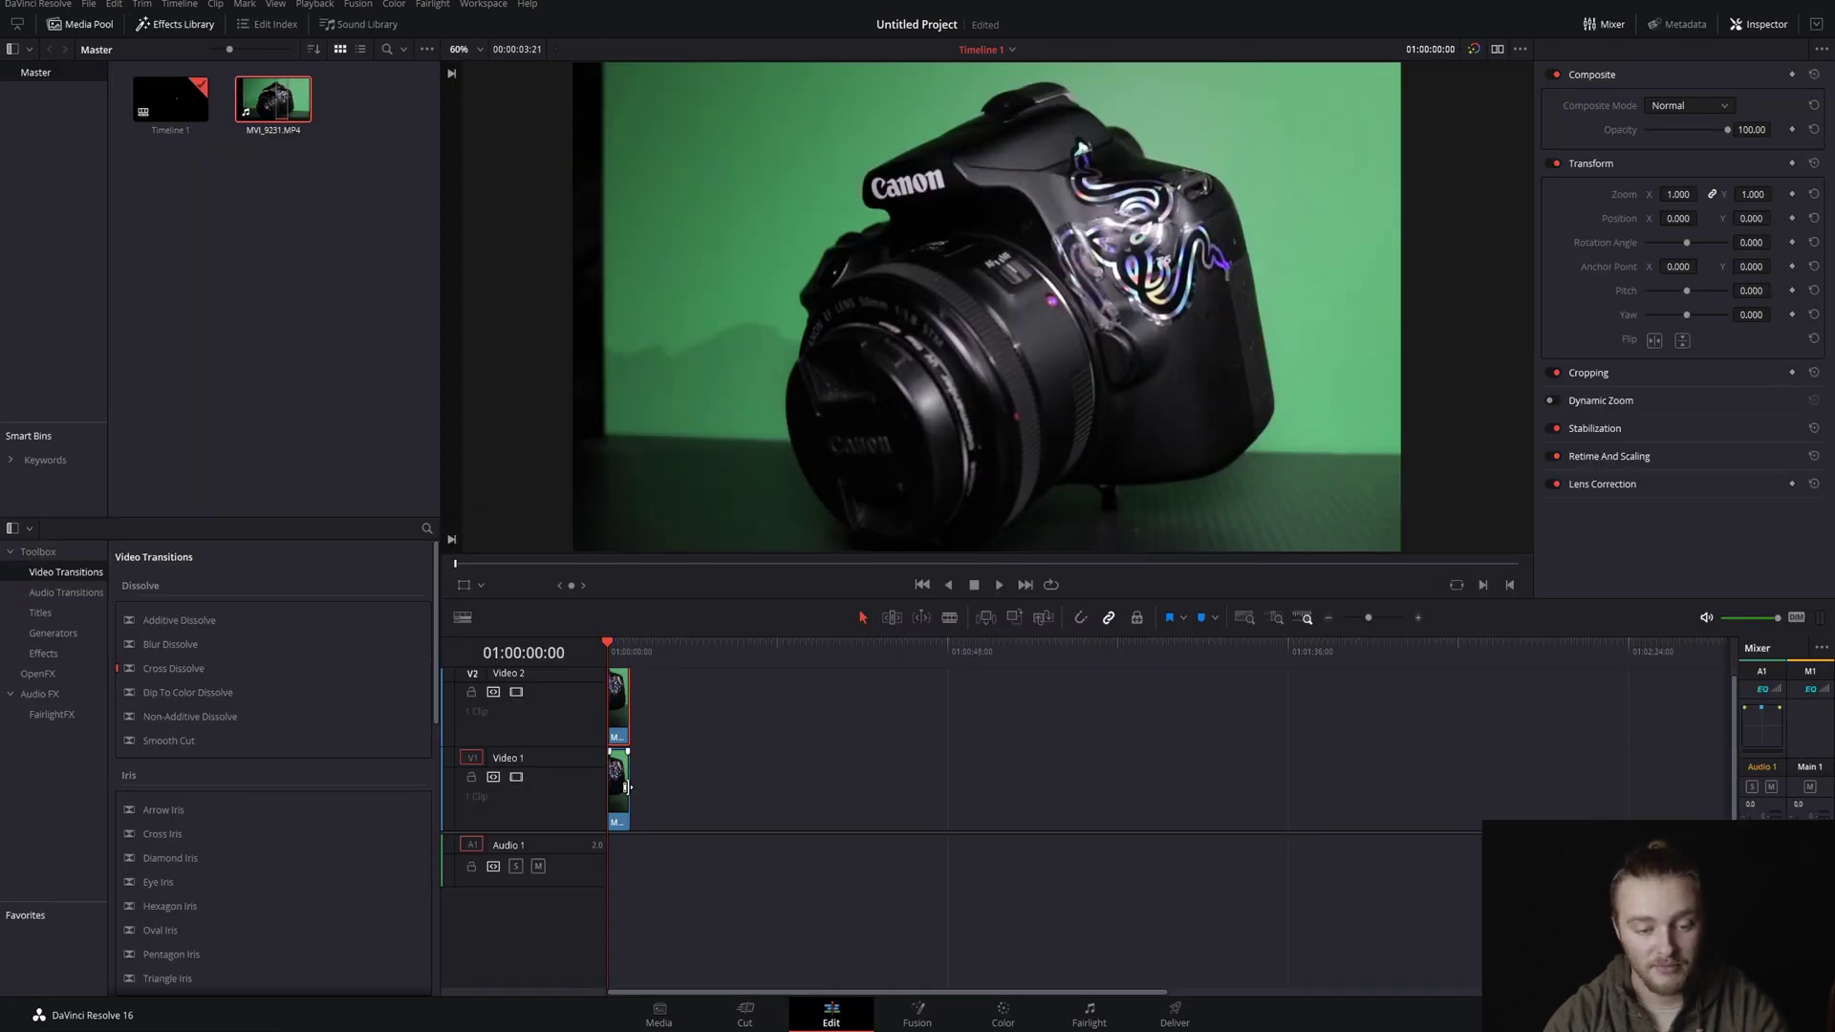
pyautogui.click(619, 789)
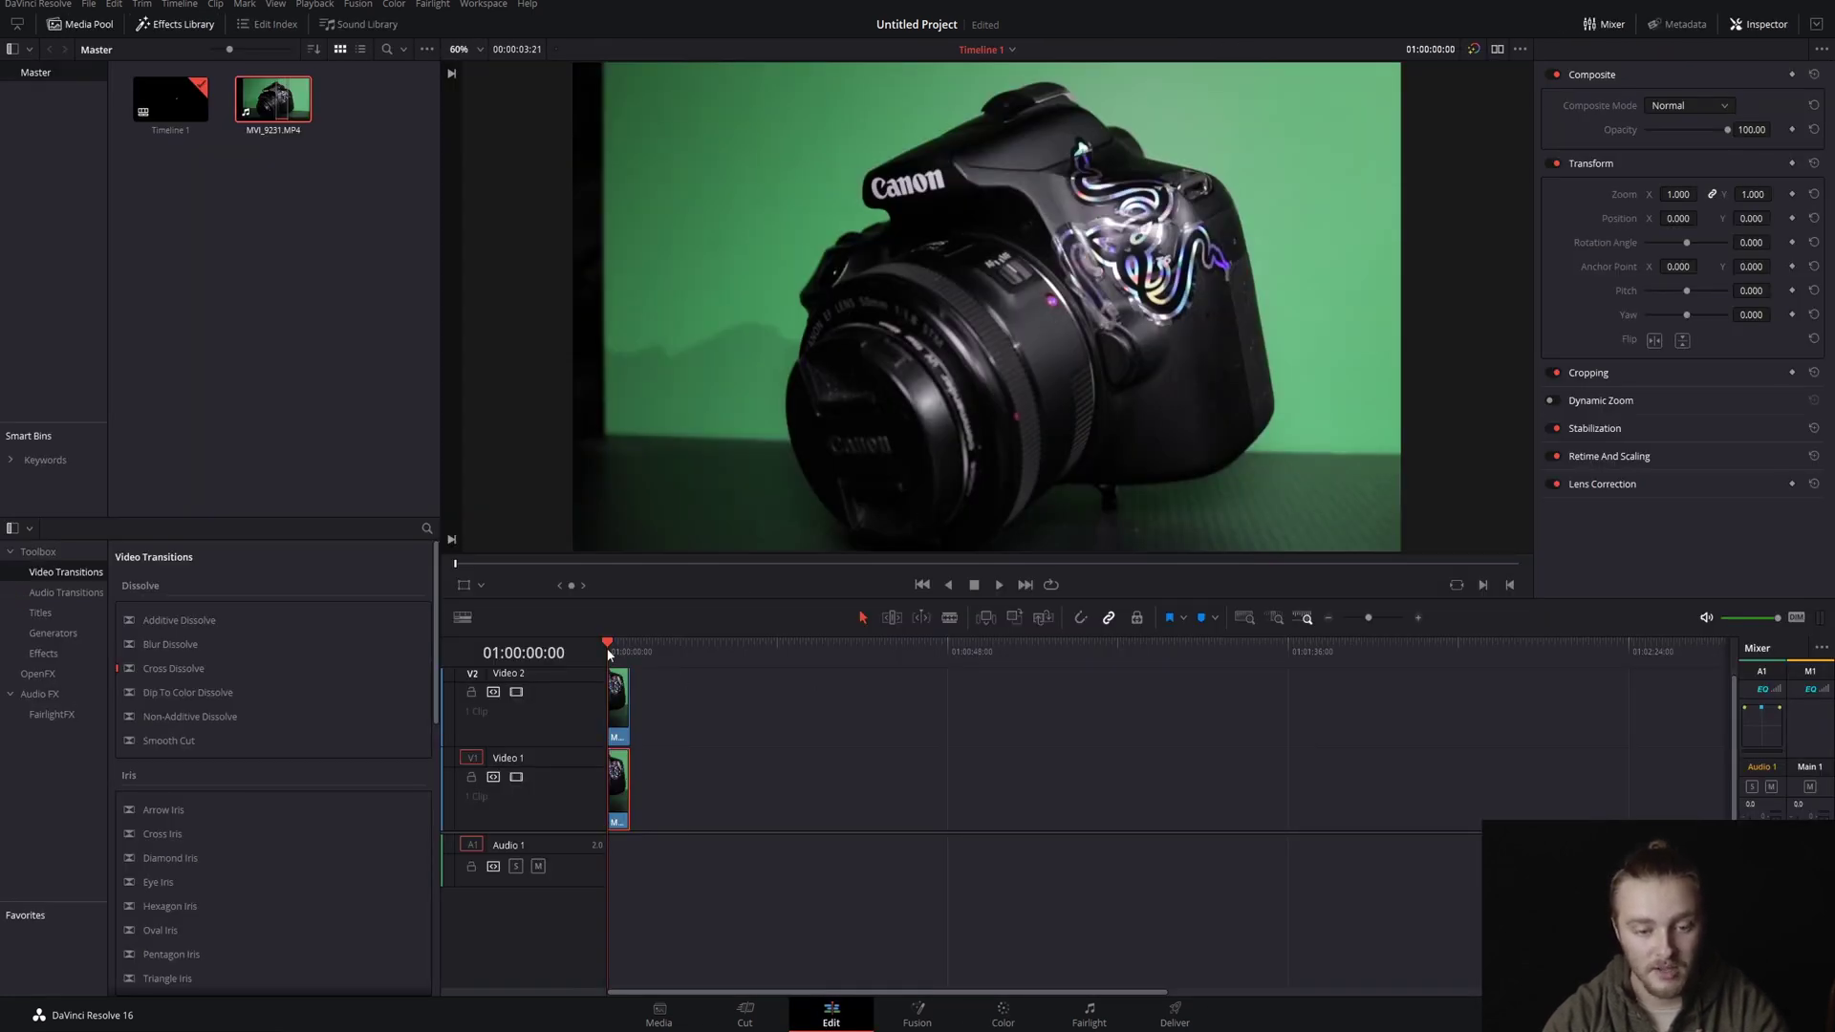
pyautogui.moveTo(621, 699); pyautogui.dragTo(719, 702)
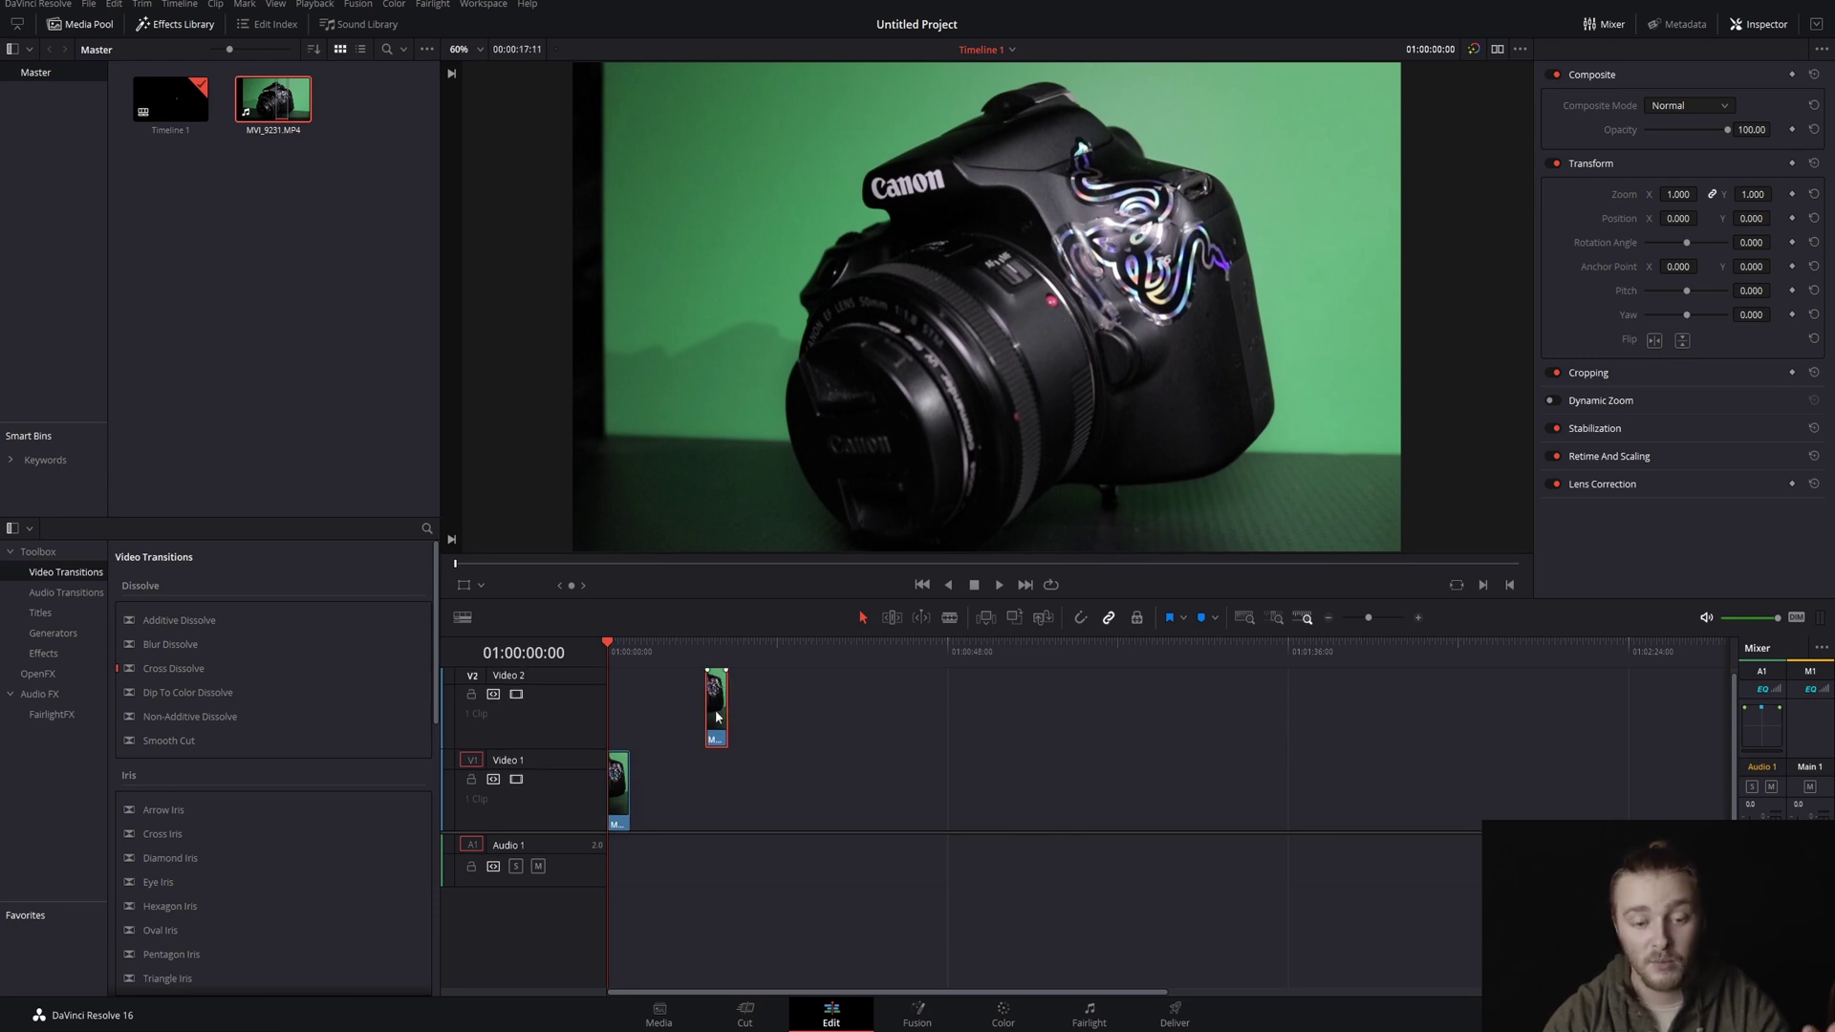
pyautogui.moveTo(718, 707); pyautogui.dragTo(599, 719)
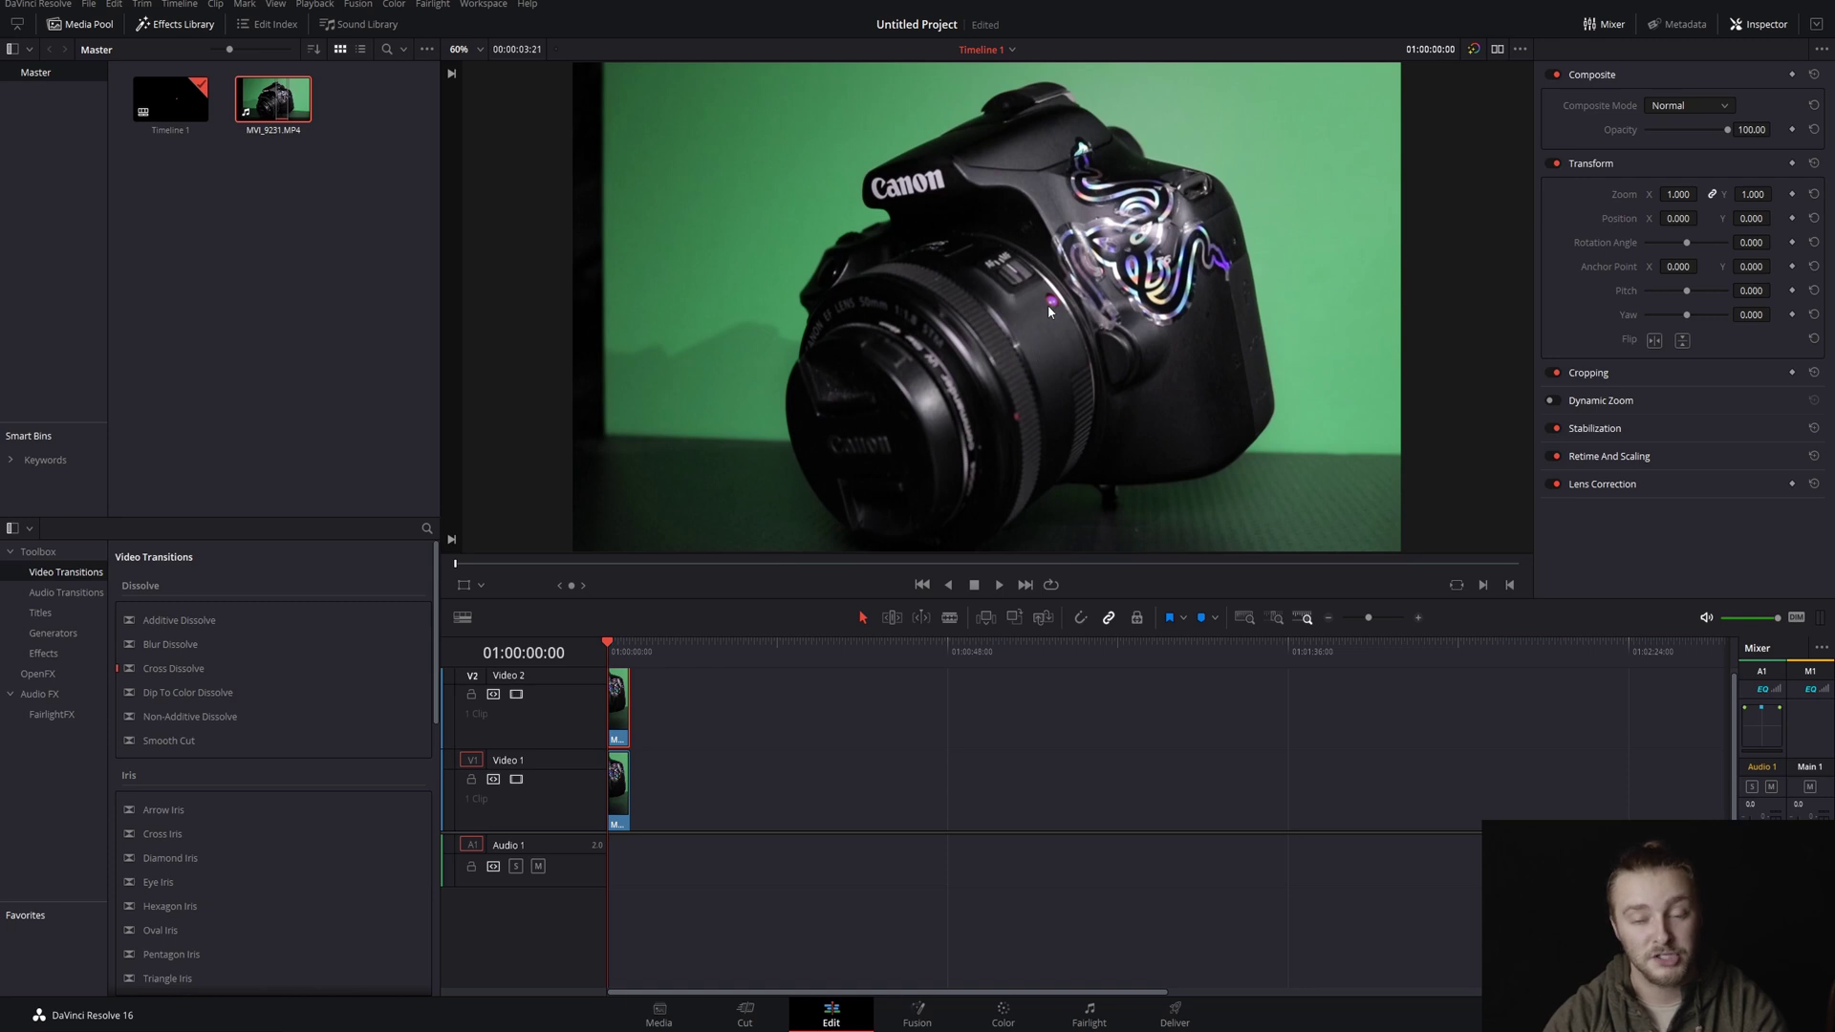
pyautogui.press('space')
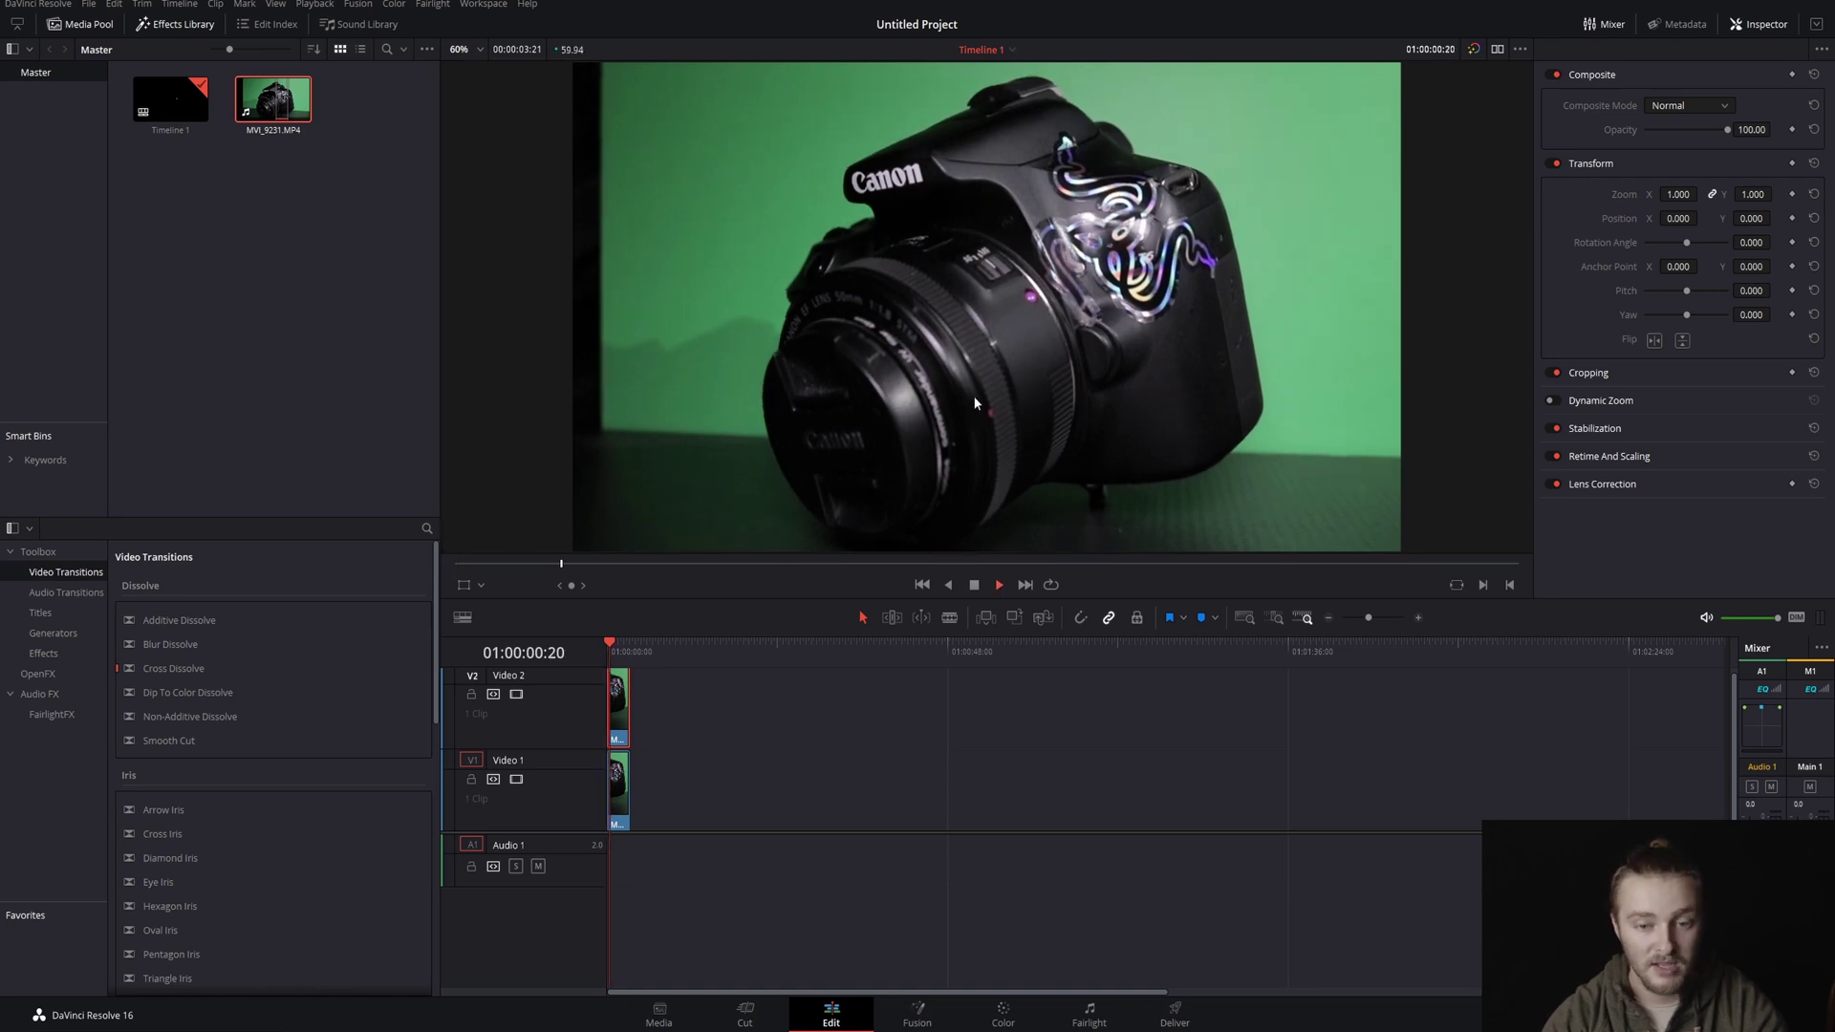